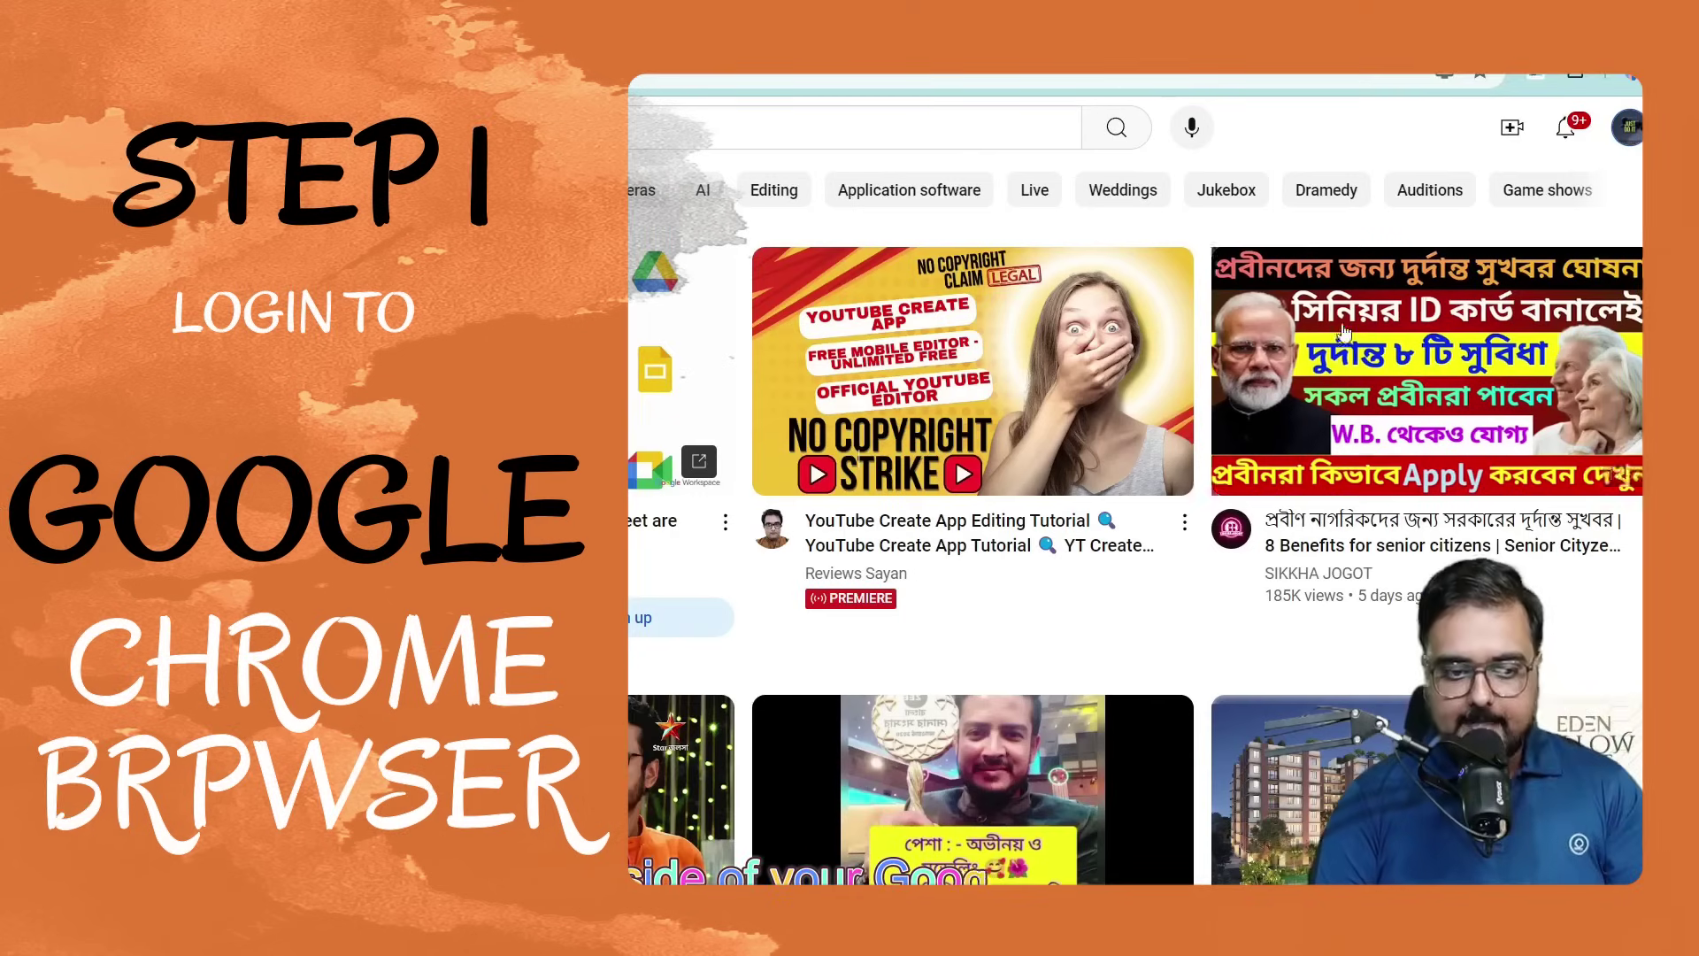
# Step: Open the signed-in account's own YouTube channel page in a new tab and switch to it
pyautogui.click(1622, 131)
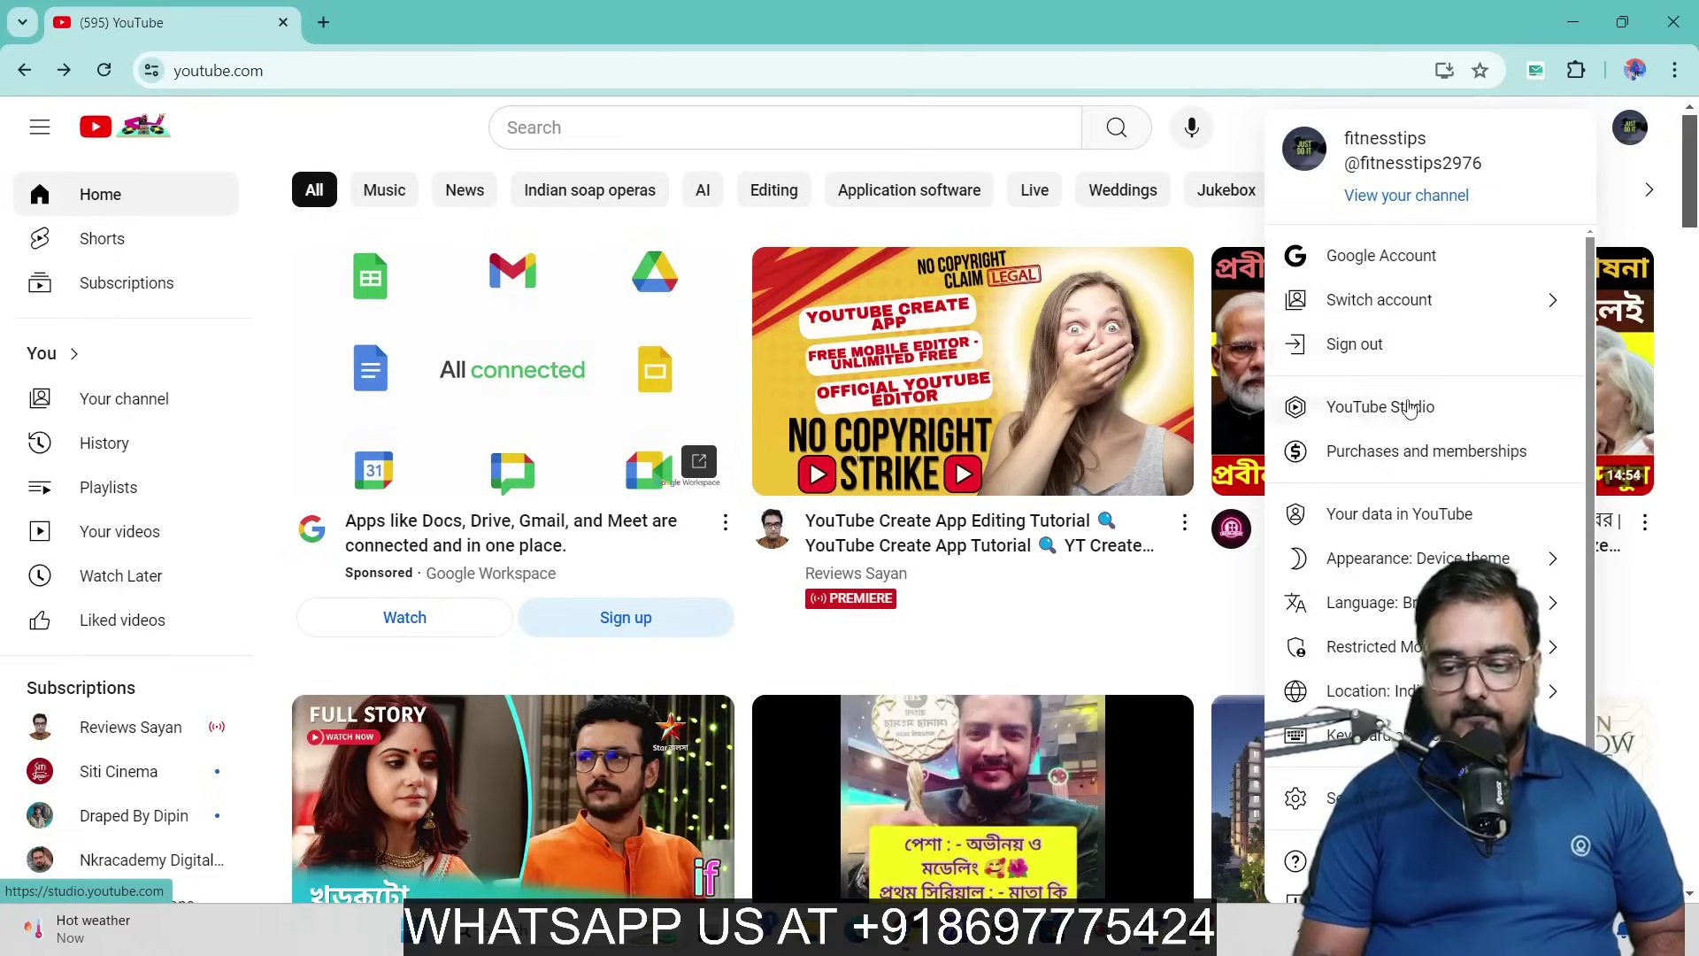
pyautogui.rightClick(1420, 198)
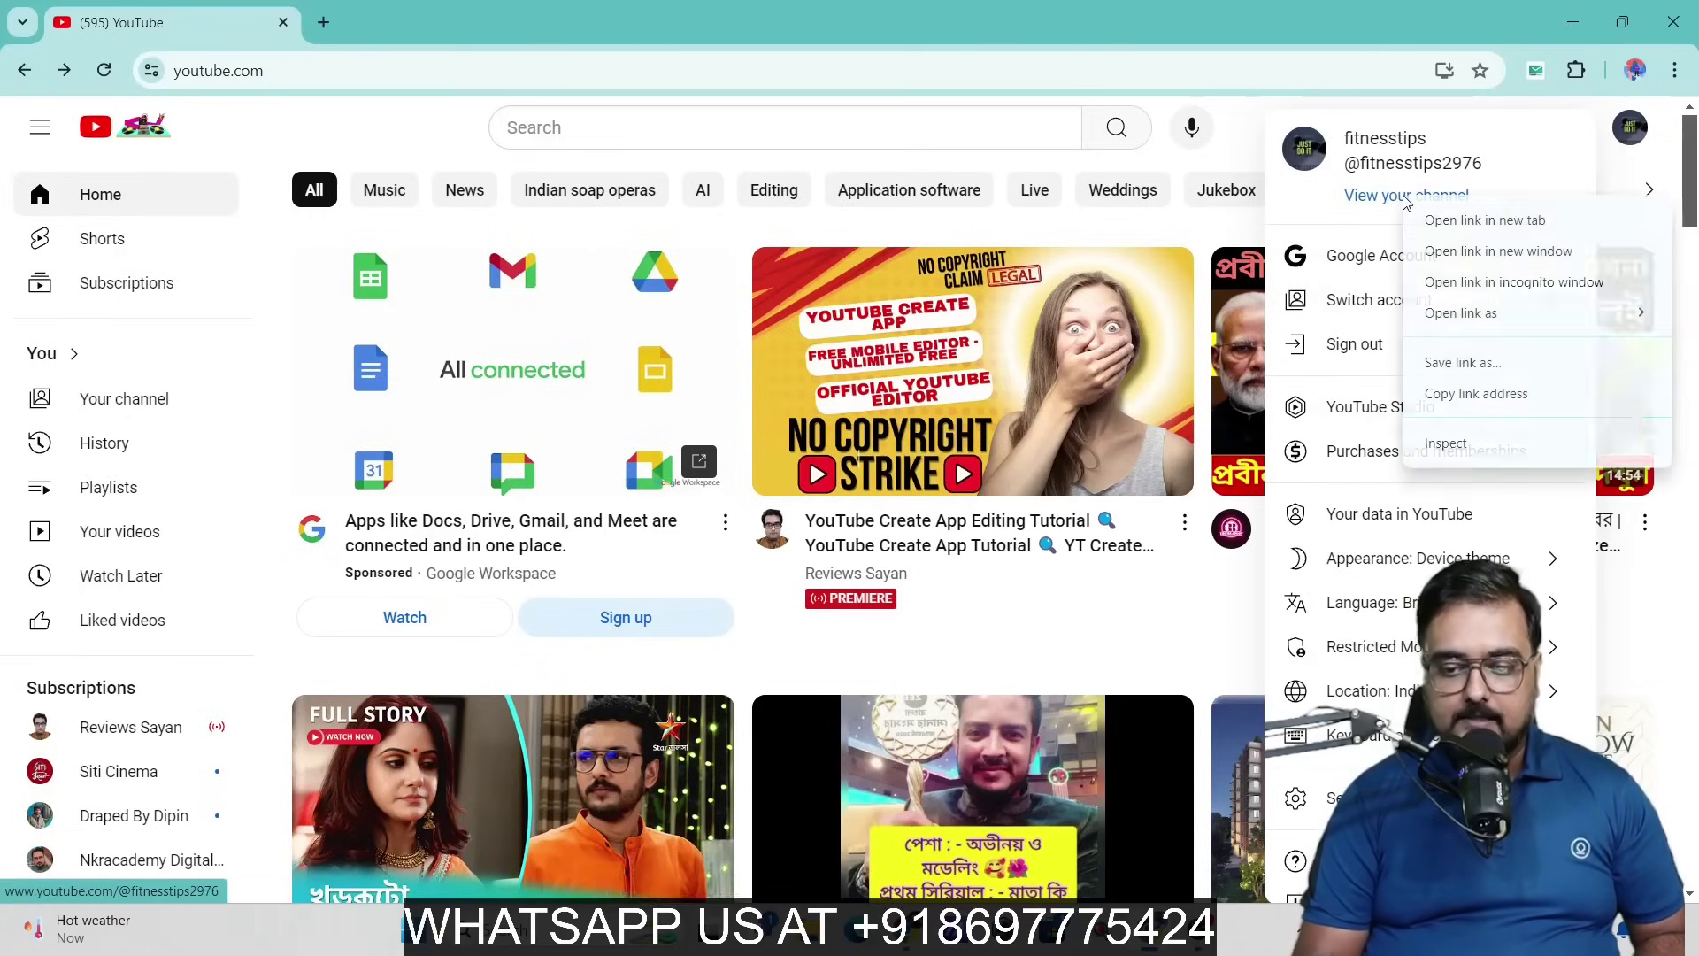
pyautogui.click(1445, 222)
pyautogui.click(438, 24)
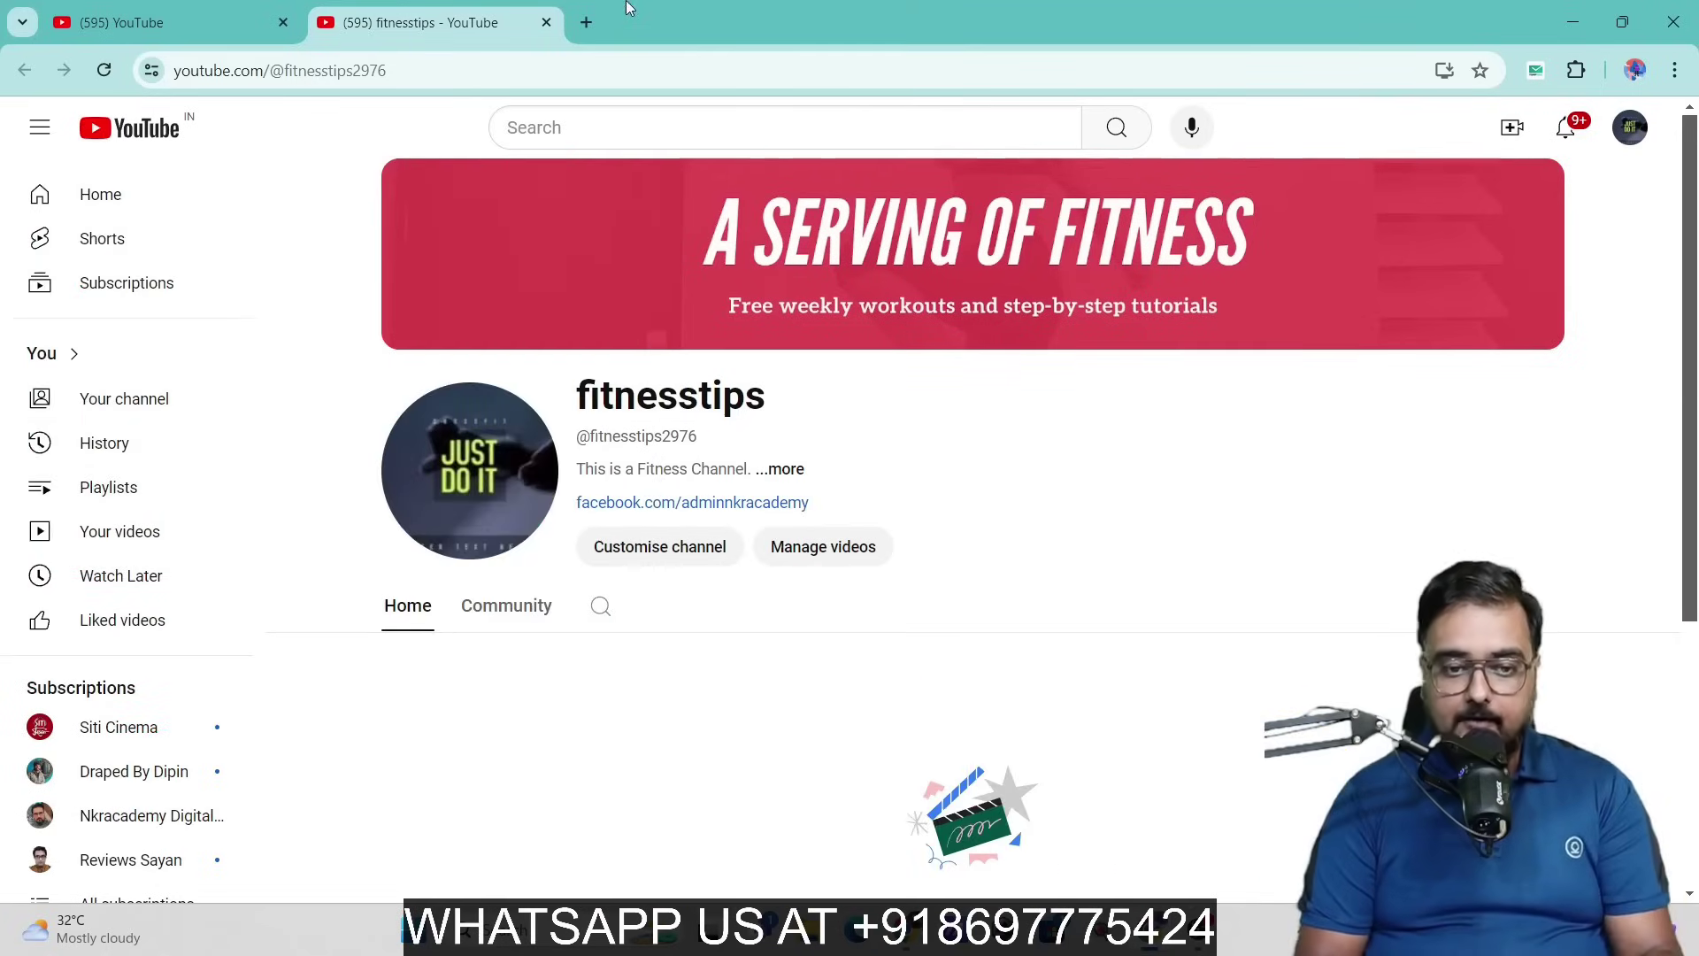
pyautogui.click(585, 21)
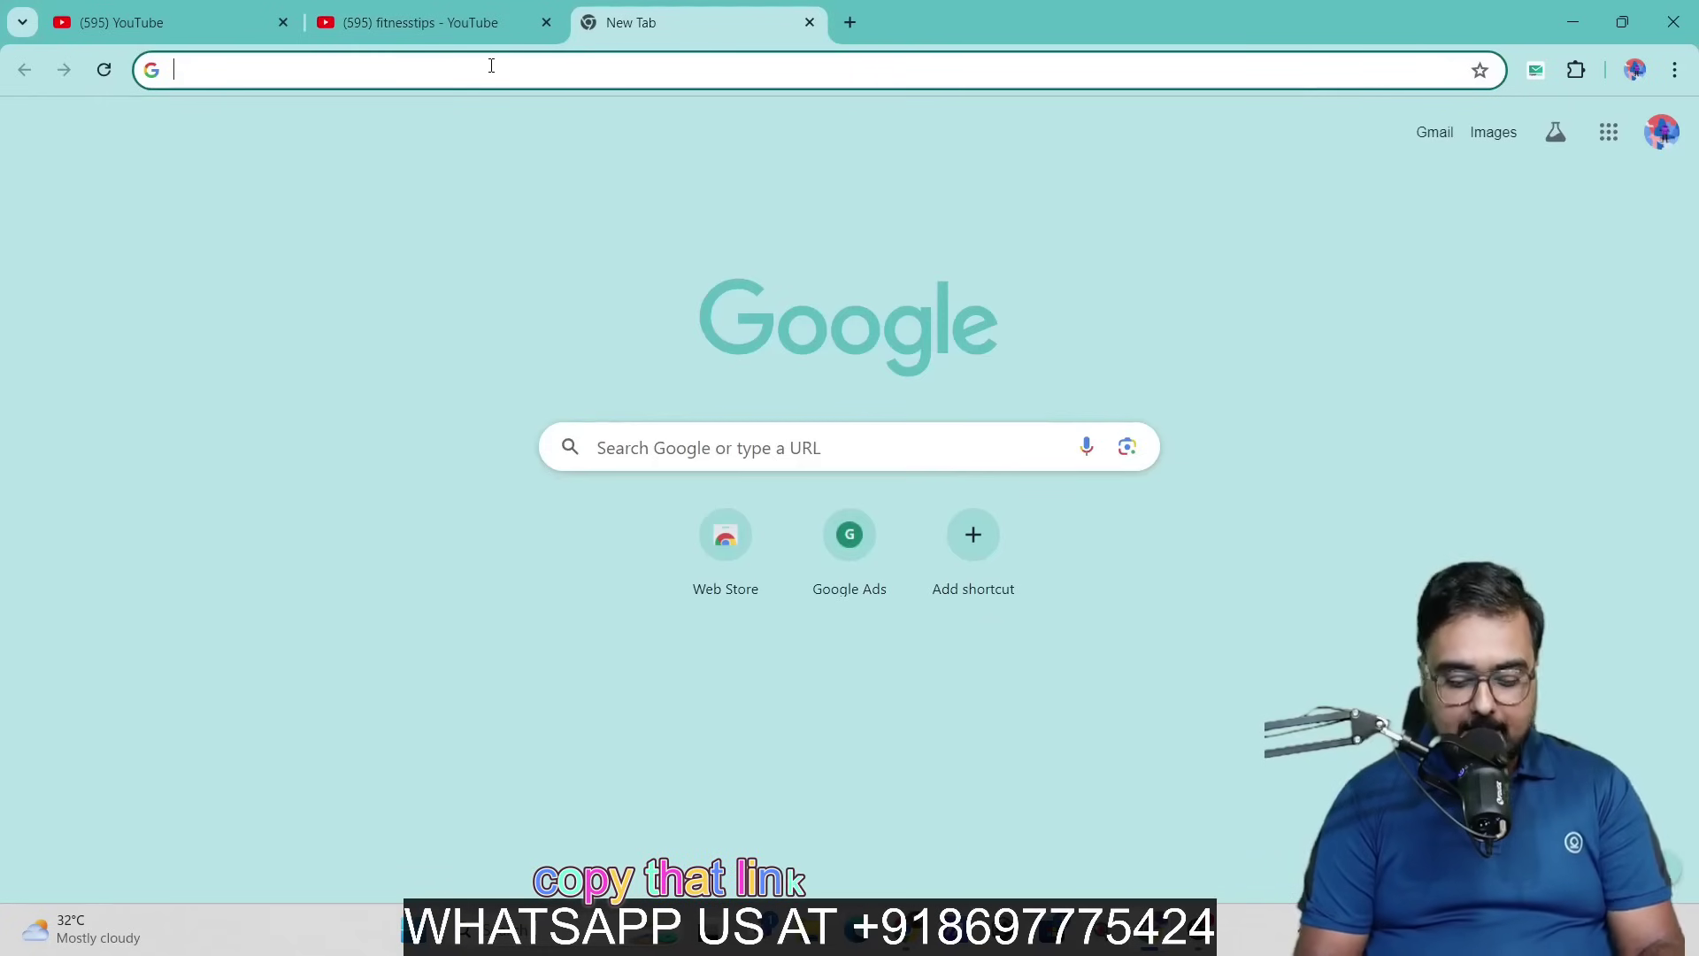
pyautogui.write('https://www.tubebuddy.com/pricing?a=adminsr')
pyautogui.press('Return')
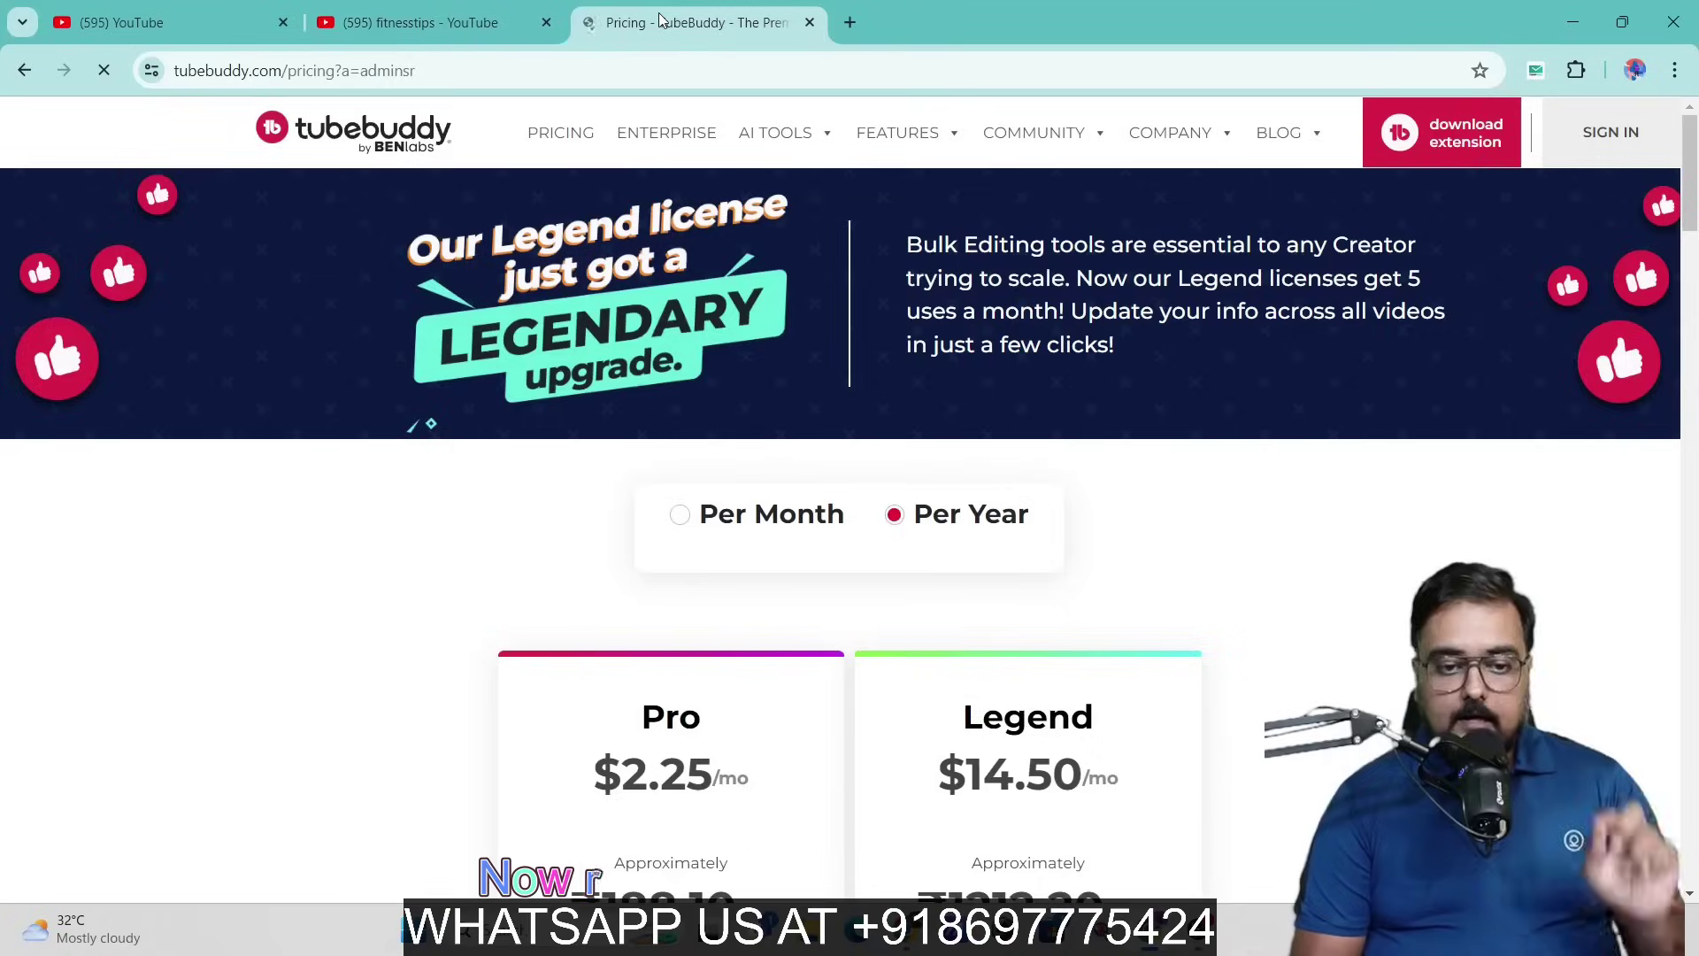
pyautogui.click(489, 27)
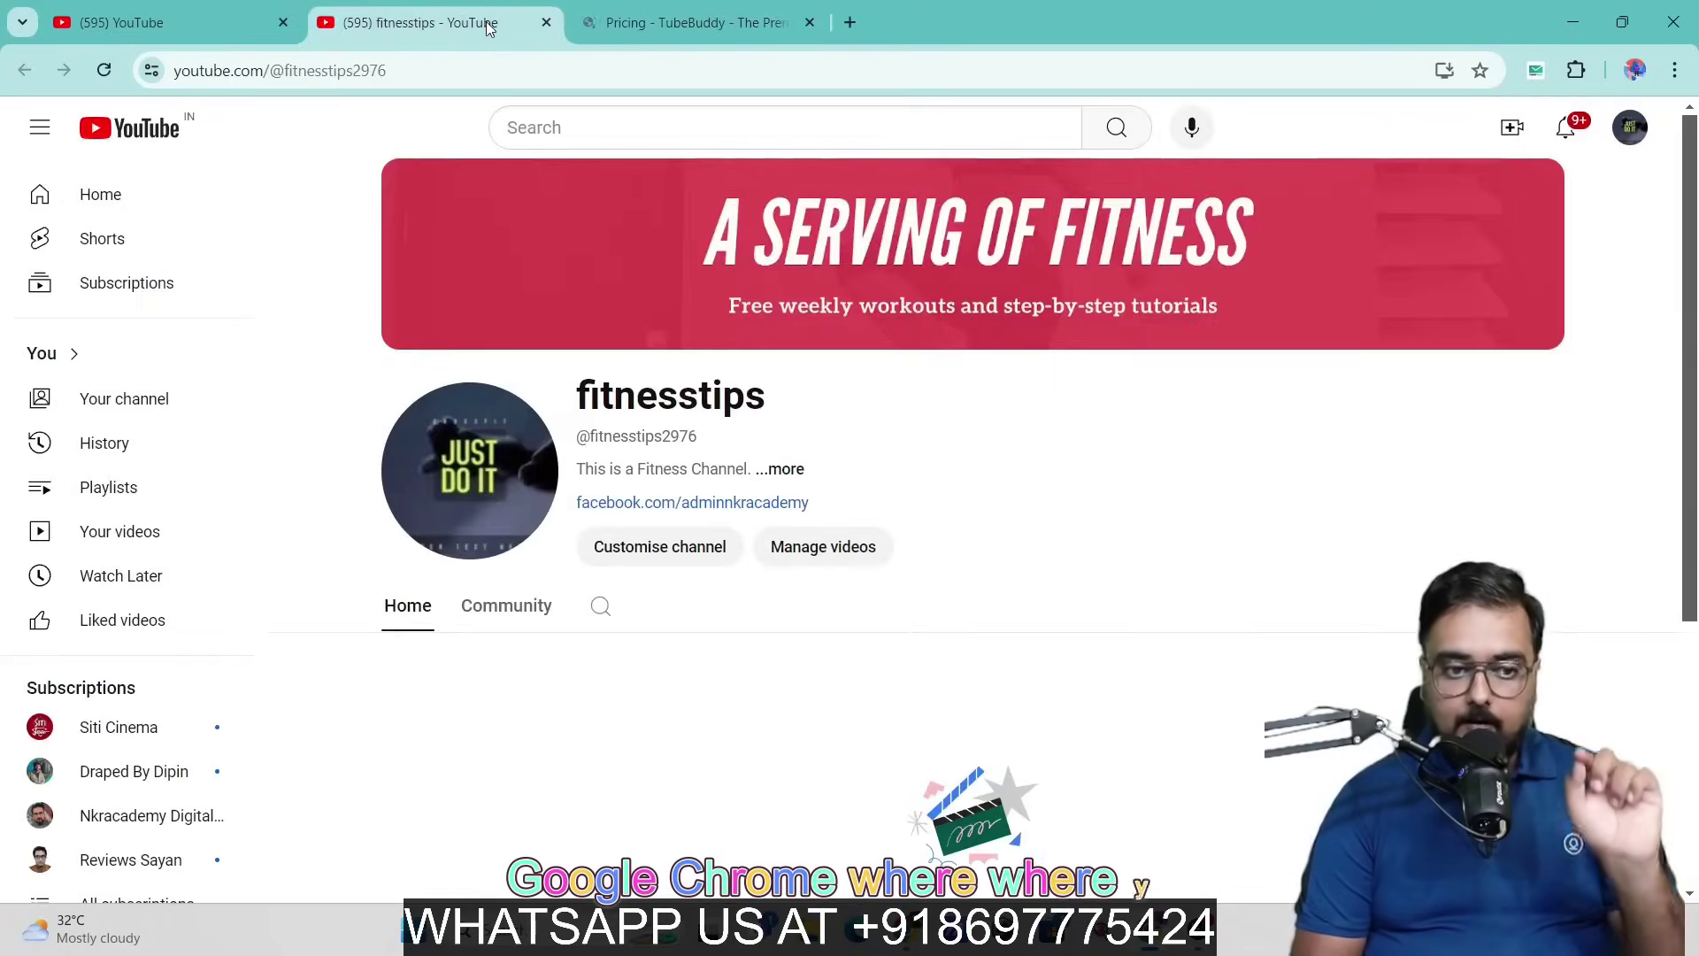
pyautogui.click(681, 23)
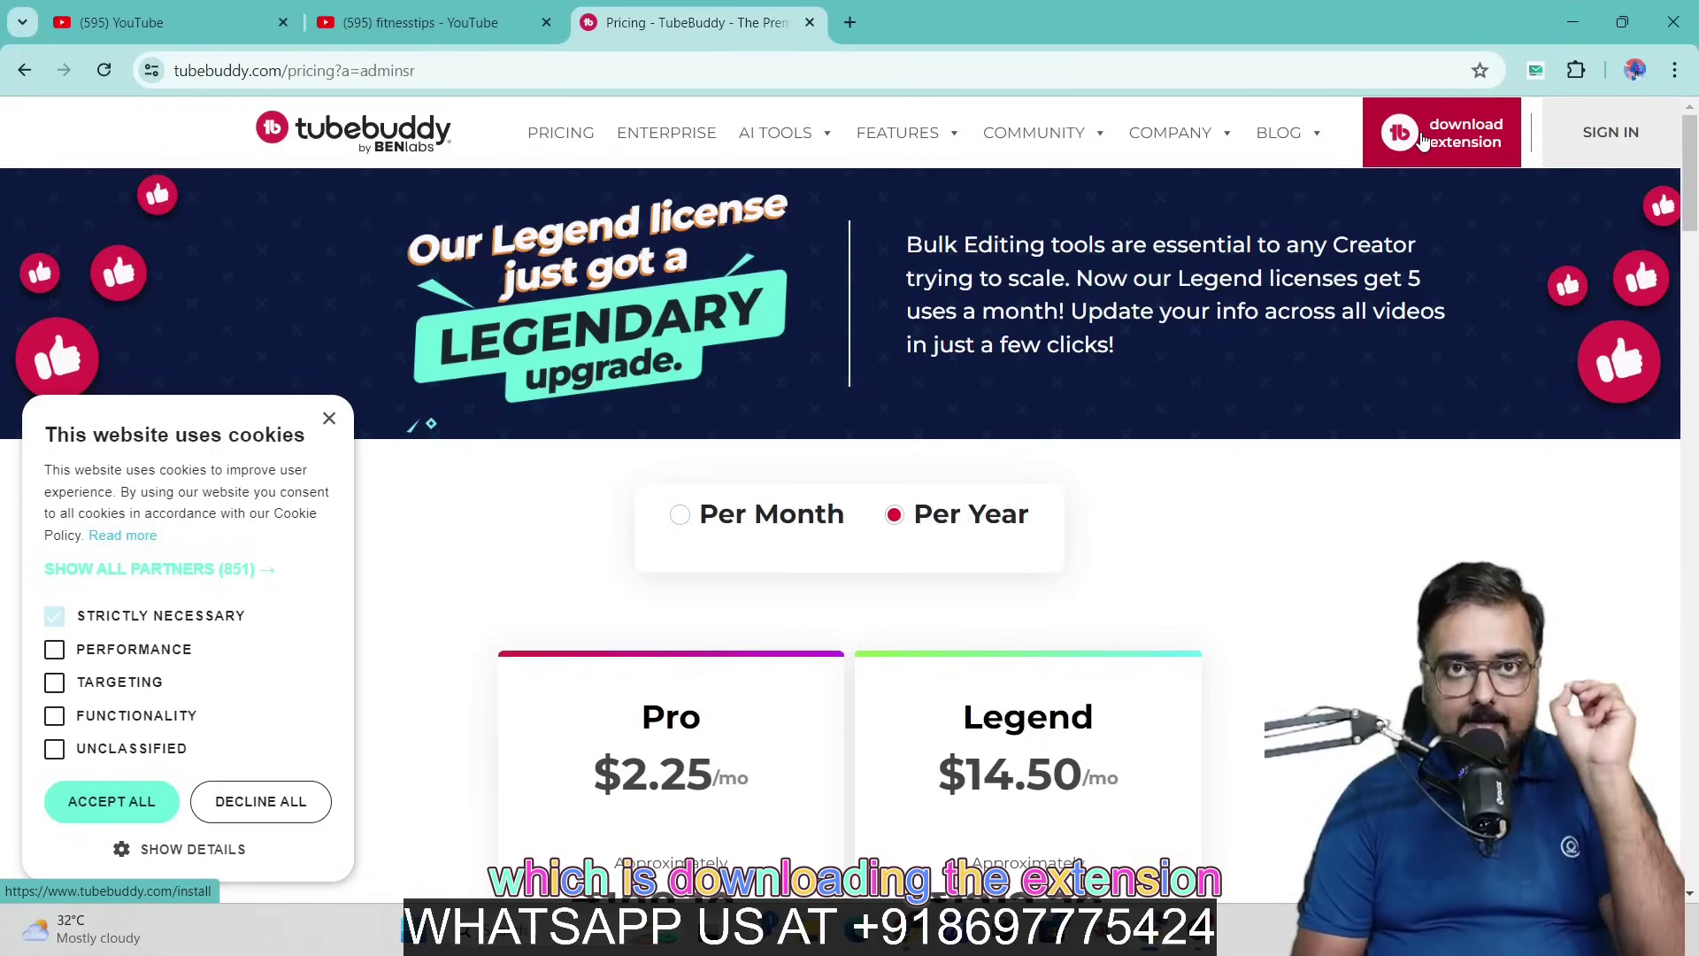
# Step: Install the TubeBuddy extension from the Chrome Web Store by way of the TubeBuddy site's extension download link
pyautogui.click(1422, 140)
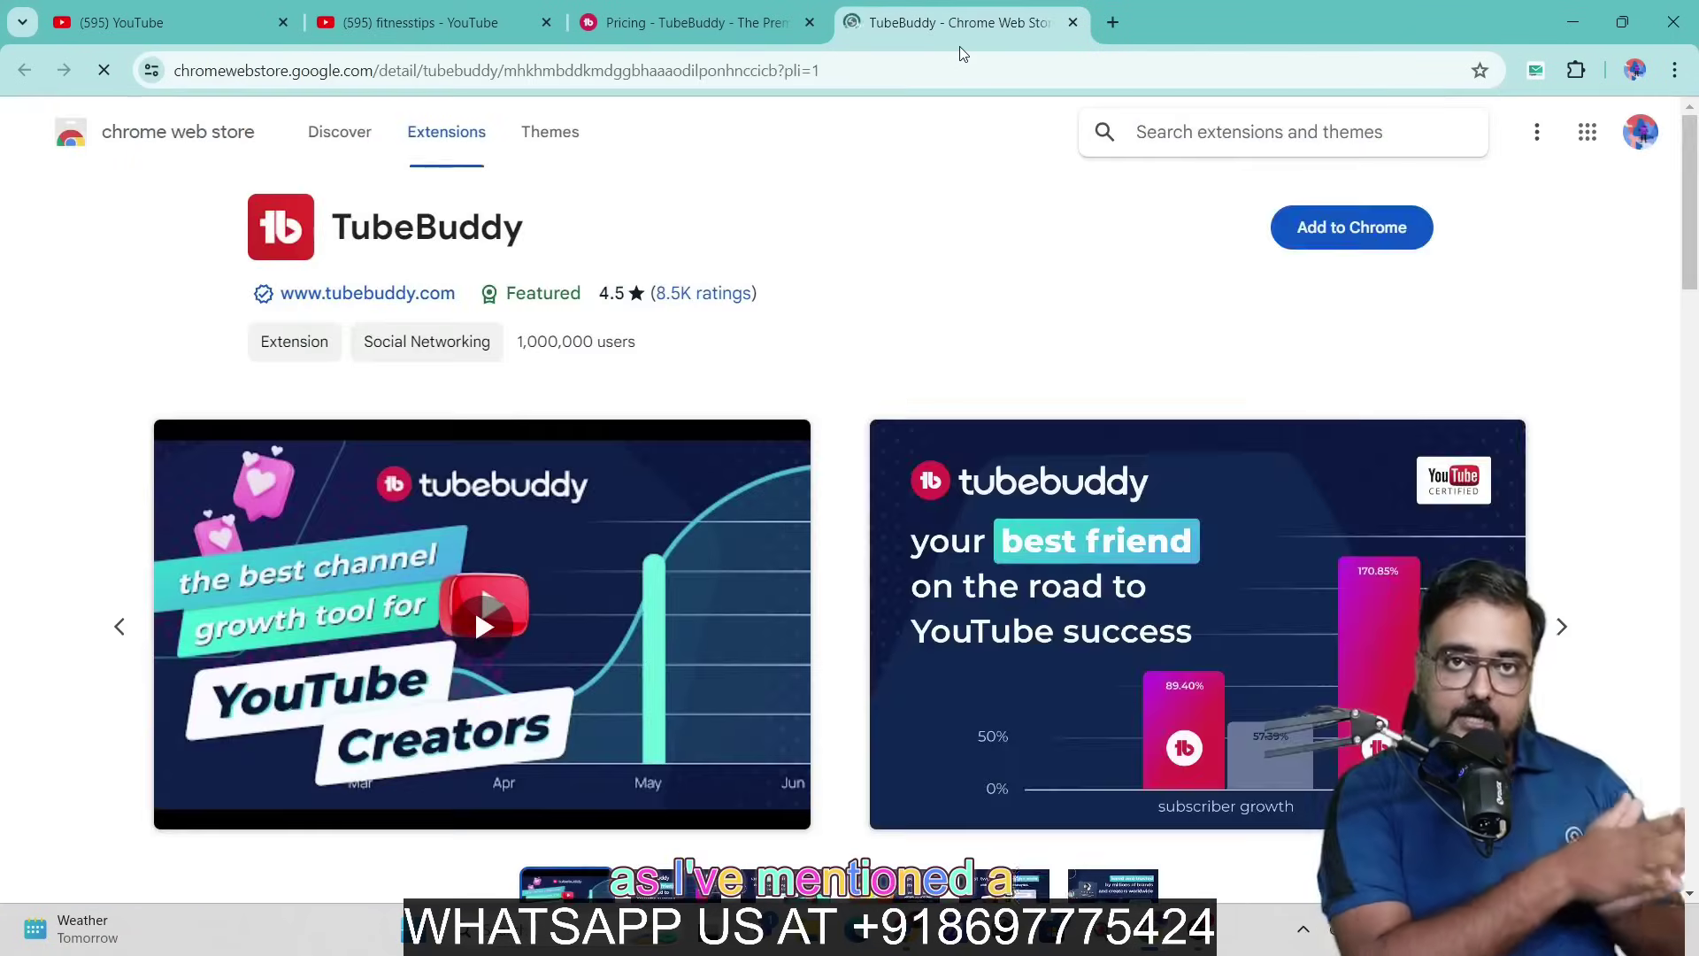
pyautogui.click(469, 27)
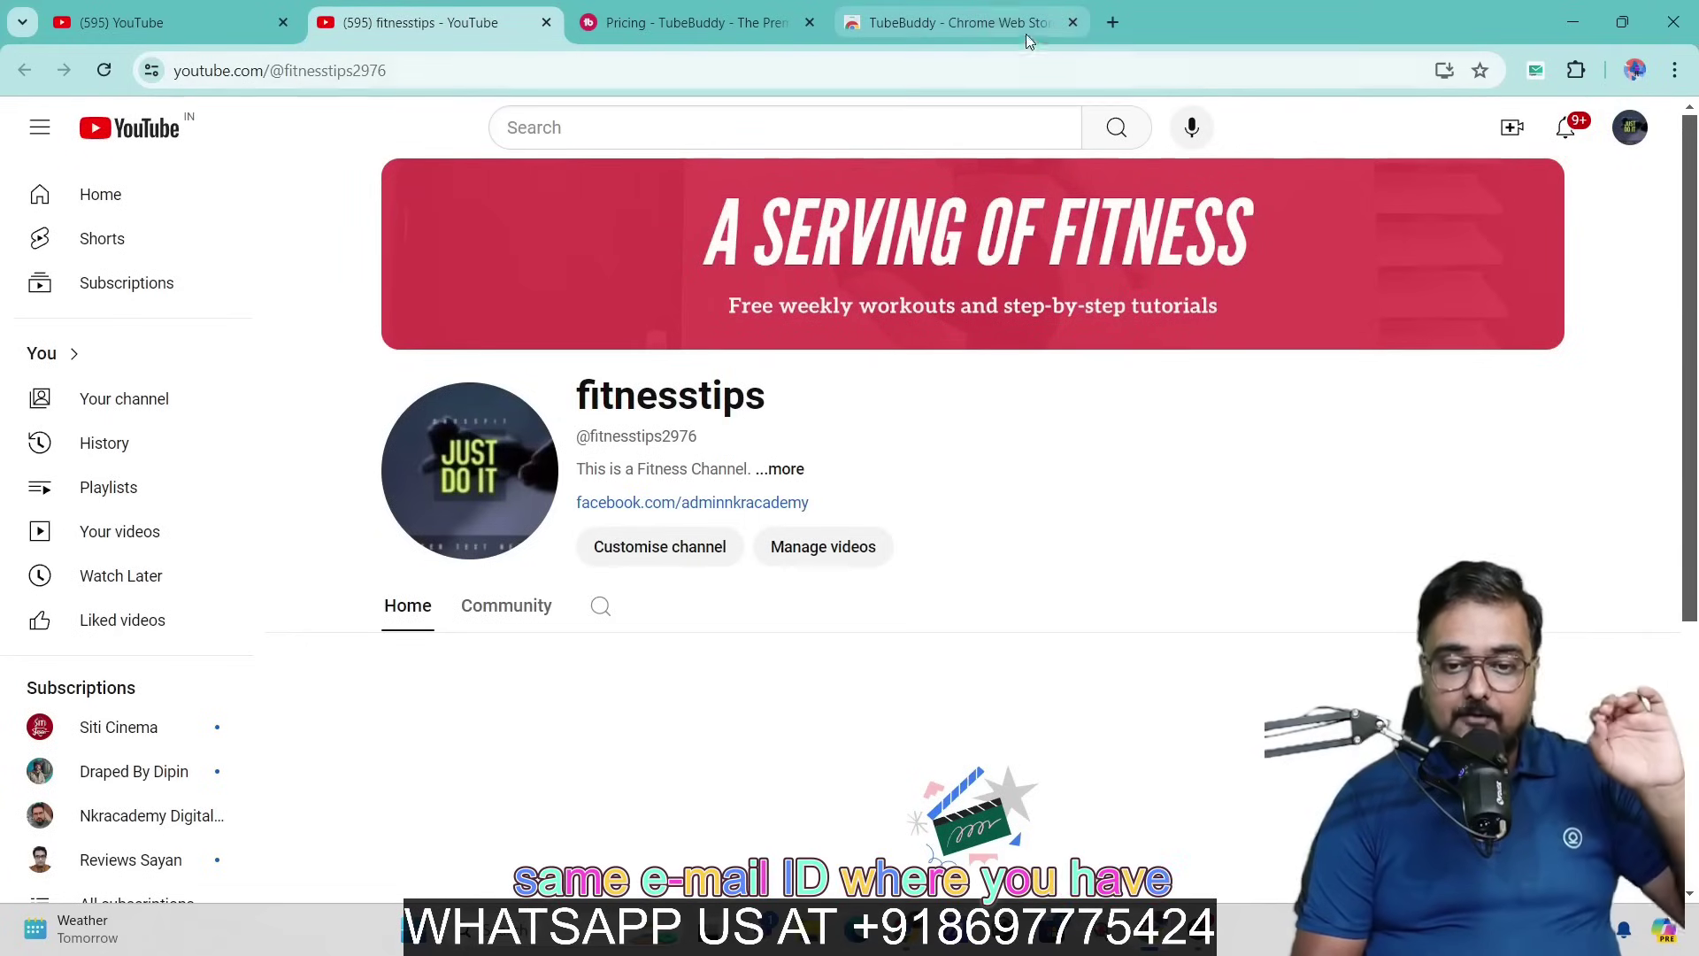
pyautogui.click(995, 28)
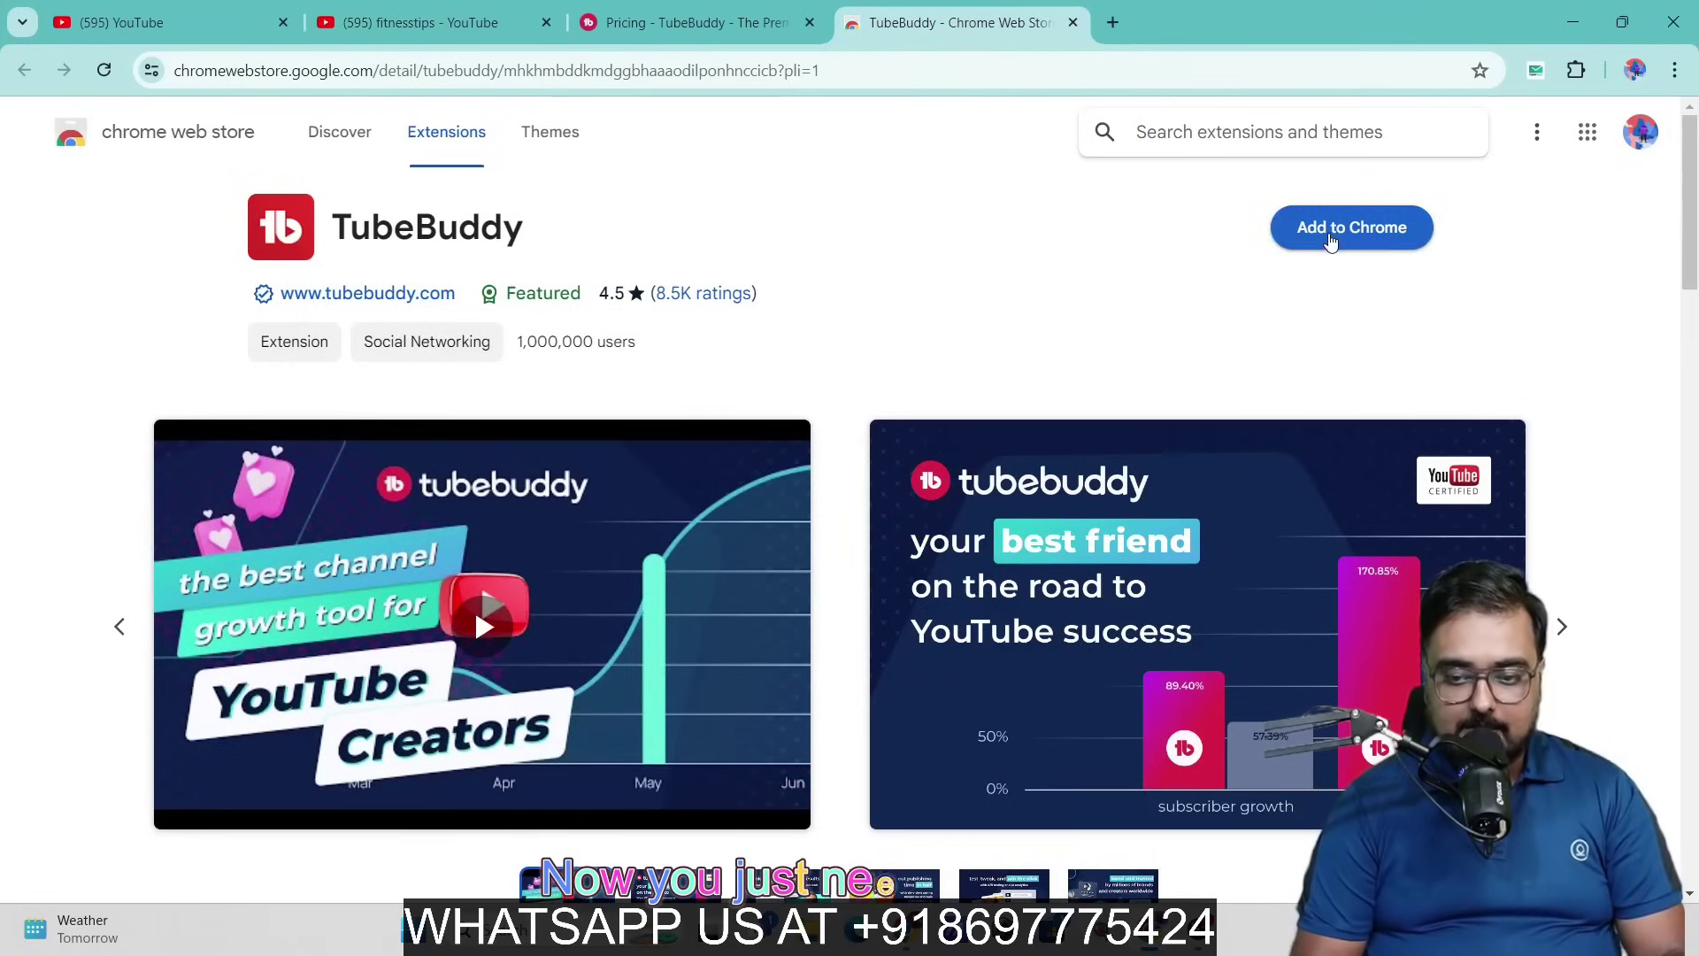
pyautogui.click(1331, 243)
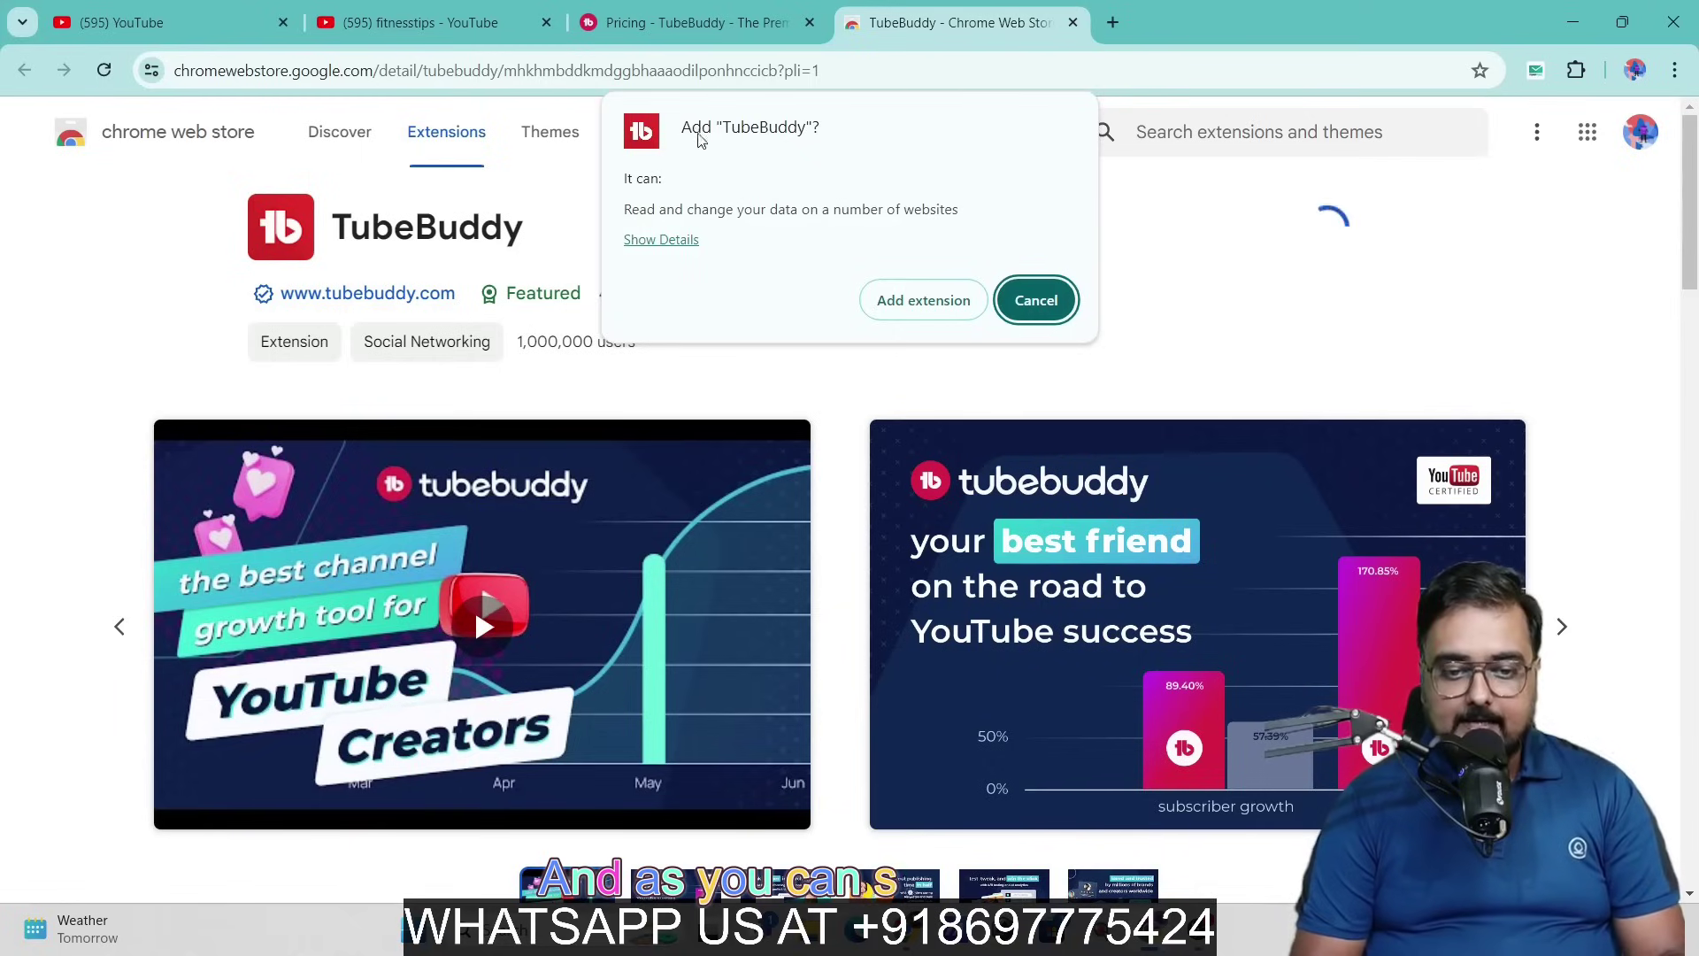
pyautogui.click(923, 310)
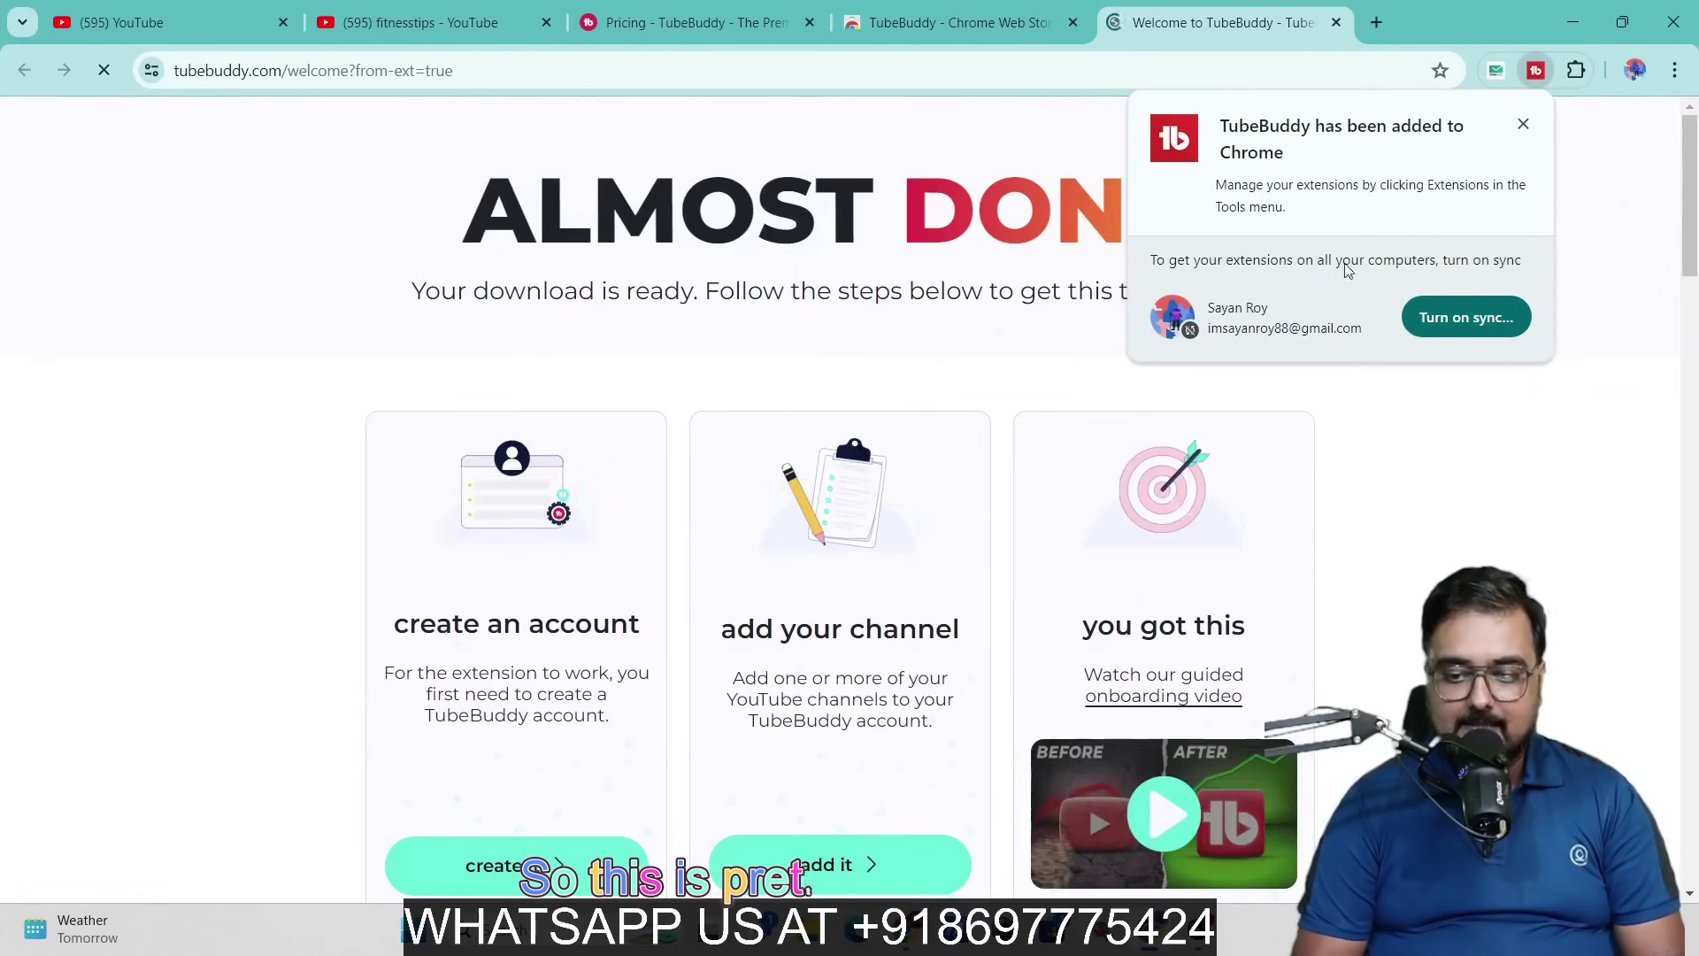
# Step: Dismiss Chrome's sync offer and close the cookie notice on the TubeBuddy welcome page
pyautogui.click(1462, 315)
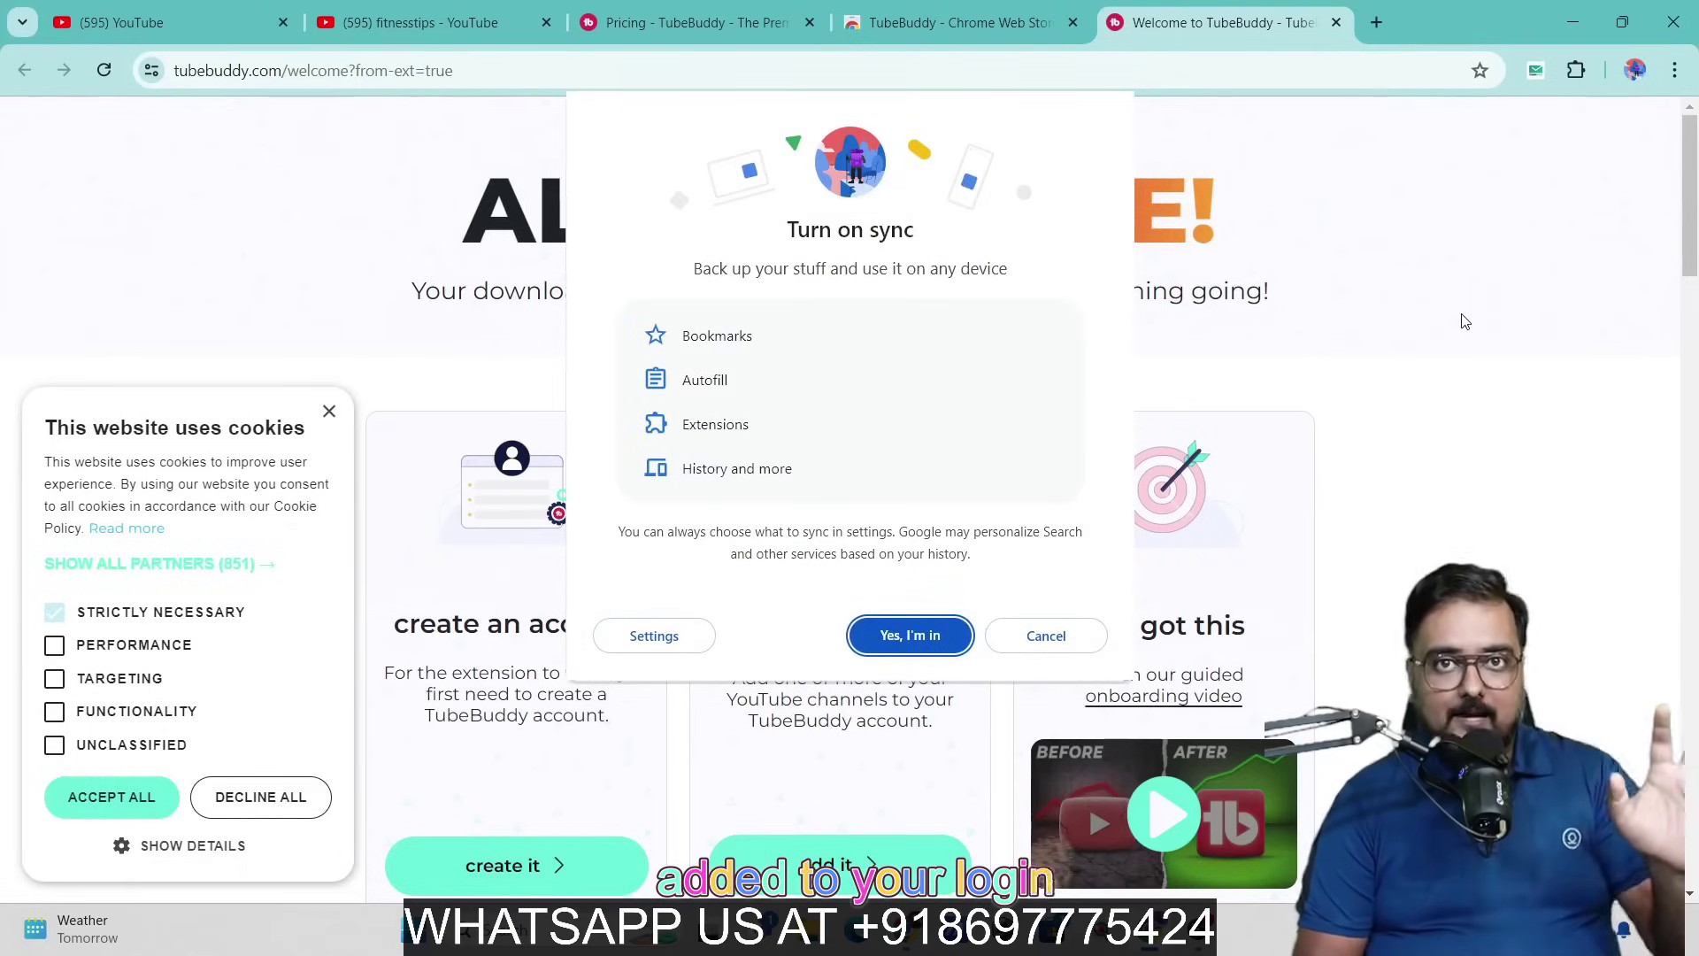
pyautogui.press('Escape')
pyautogui.click(328, 411)
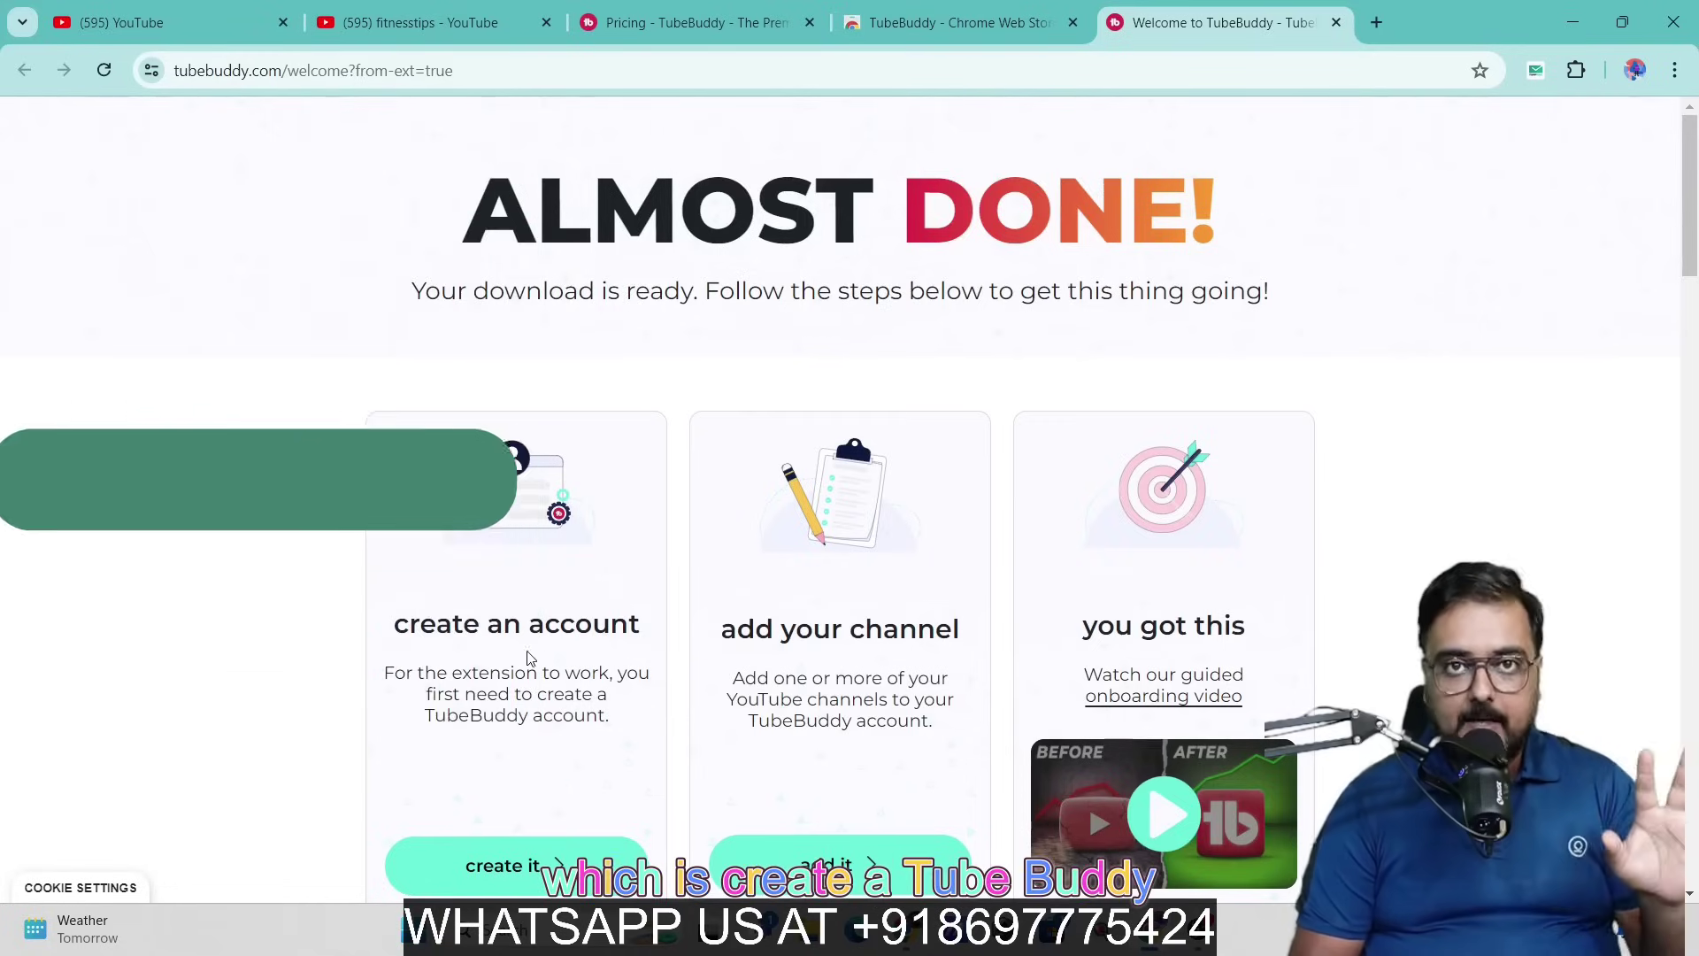
# Step: Create a TubeBuddy account by agreeing to the Privacy Policy and Terms of Use and signing in with the Google account
pyautogui.click(550, 868)
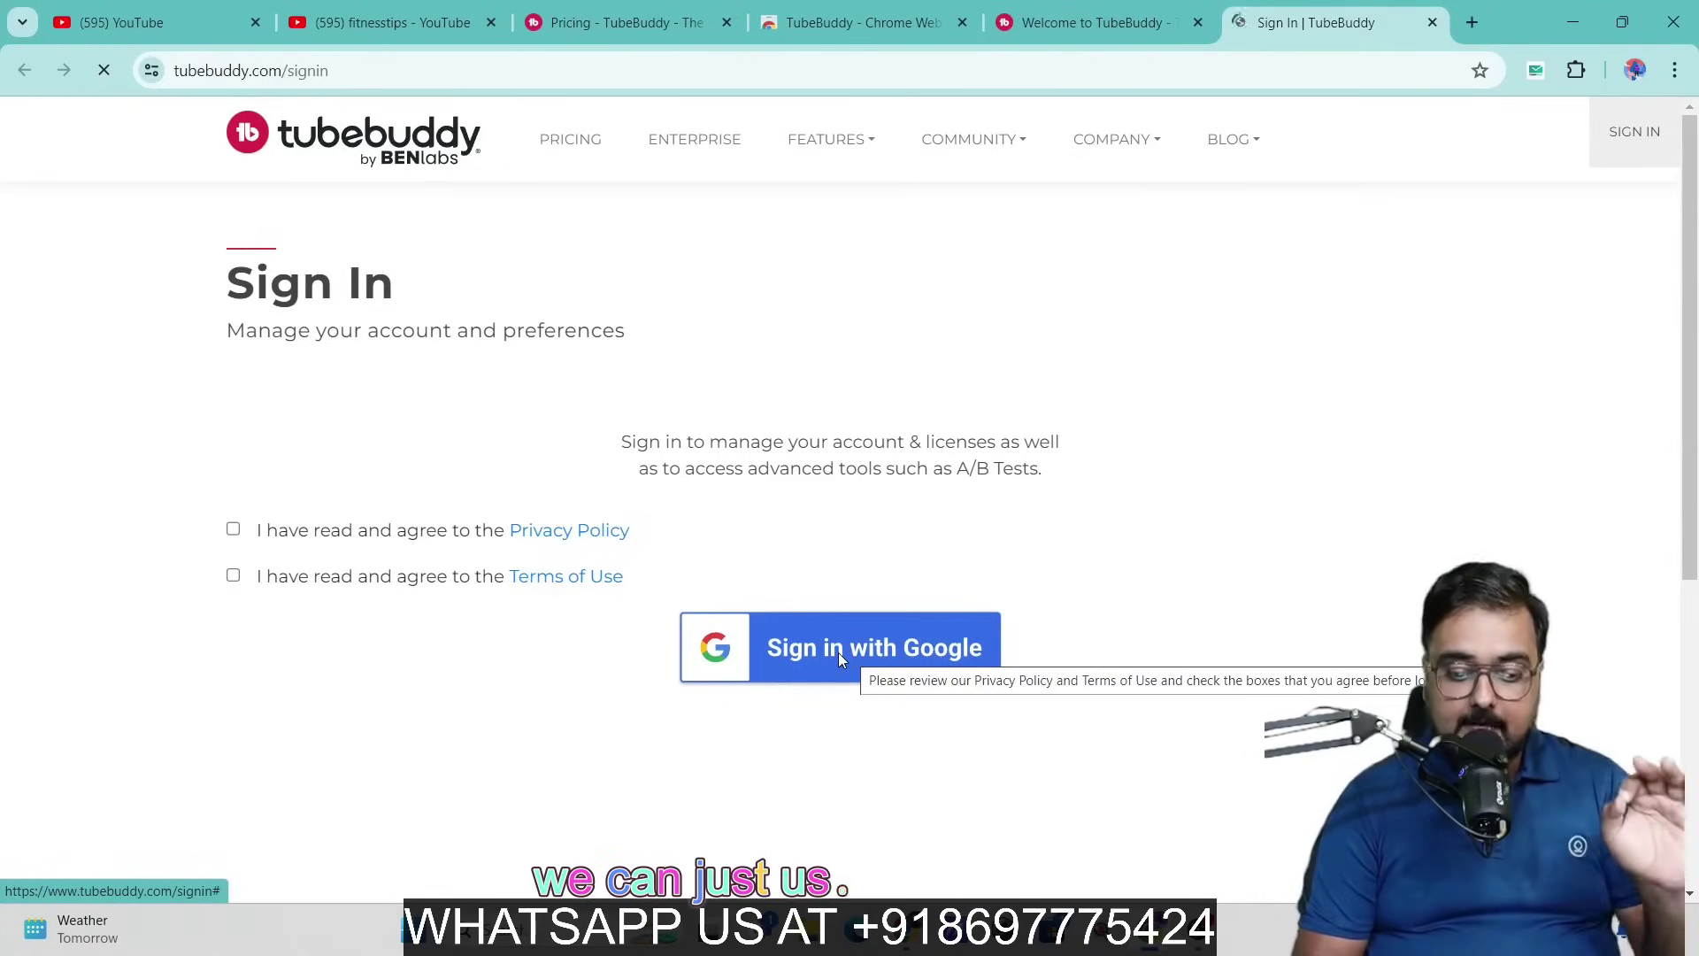
pyautogui.click(232, 529)
pyautogui.click(232, 576)
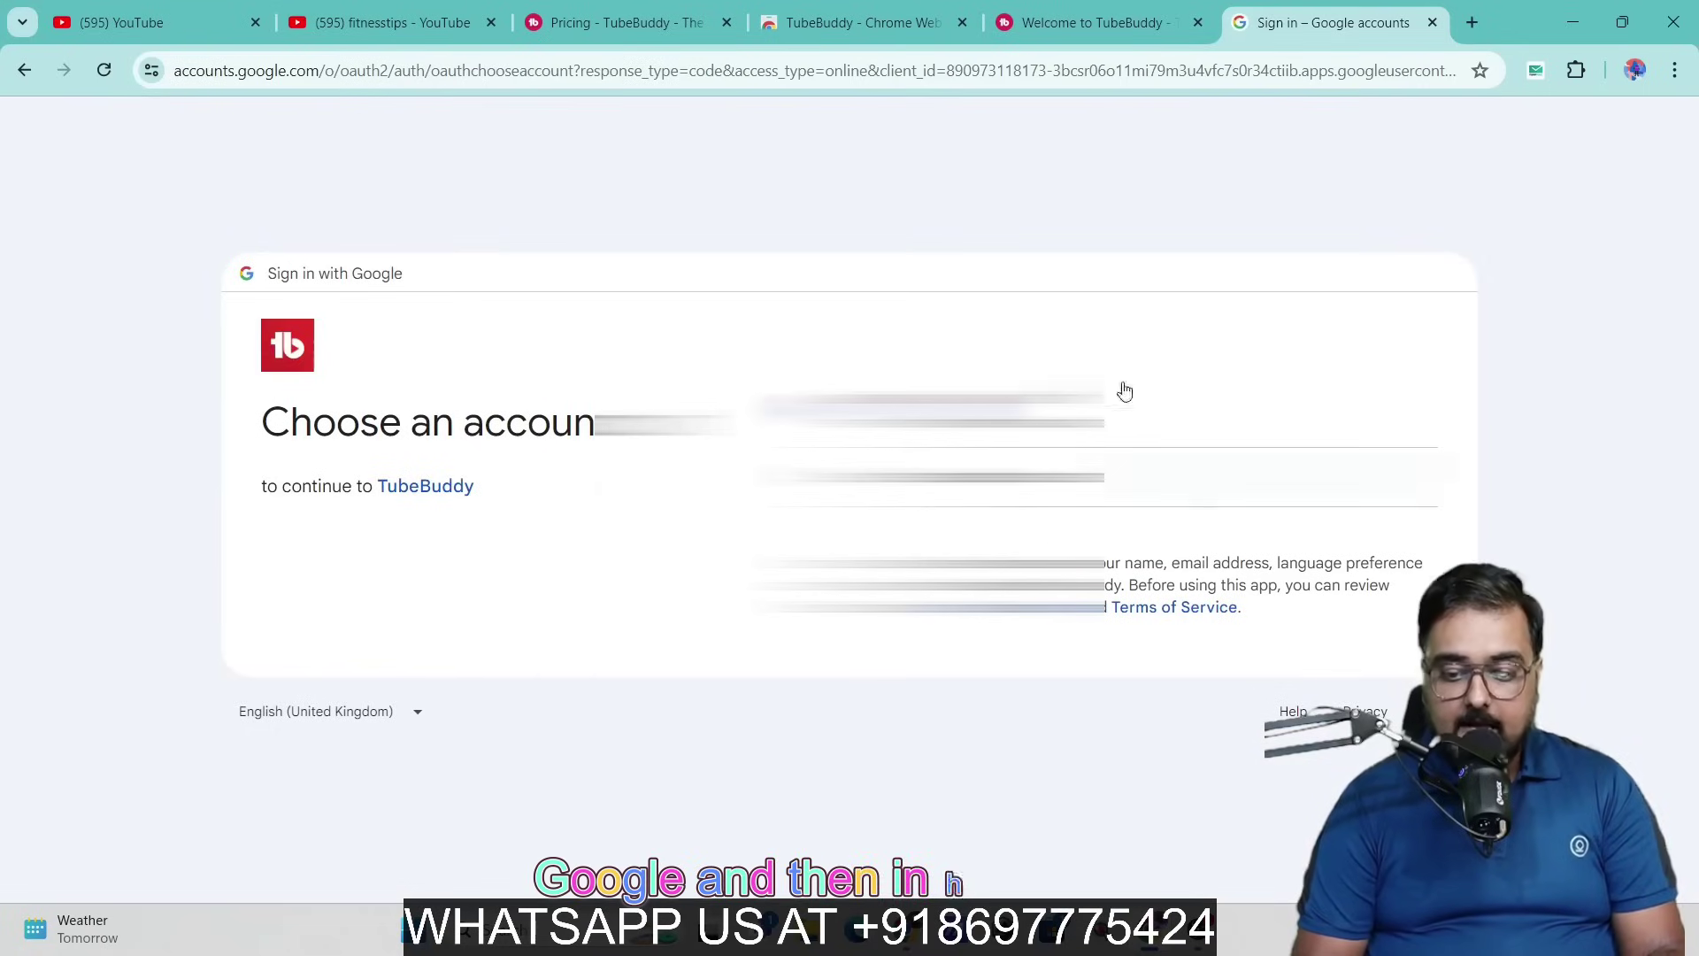
pyautogui.click(1125, 391)
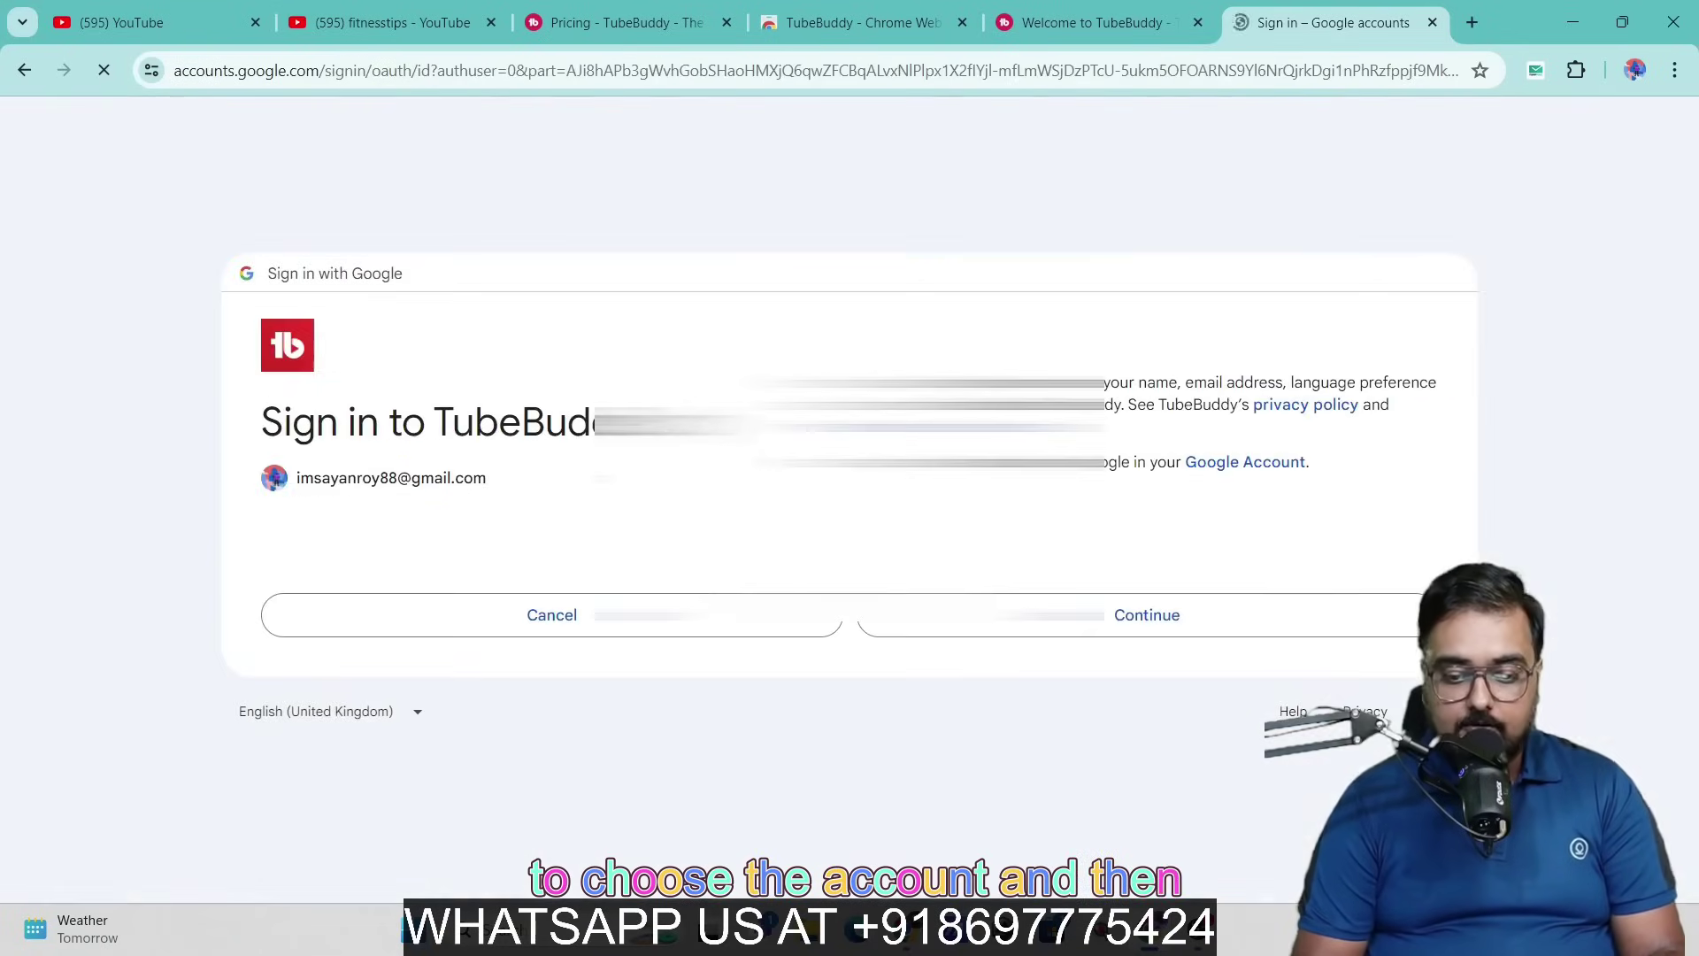
pyautogui.click(1069, 636)
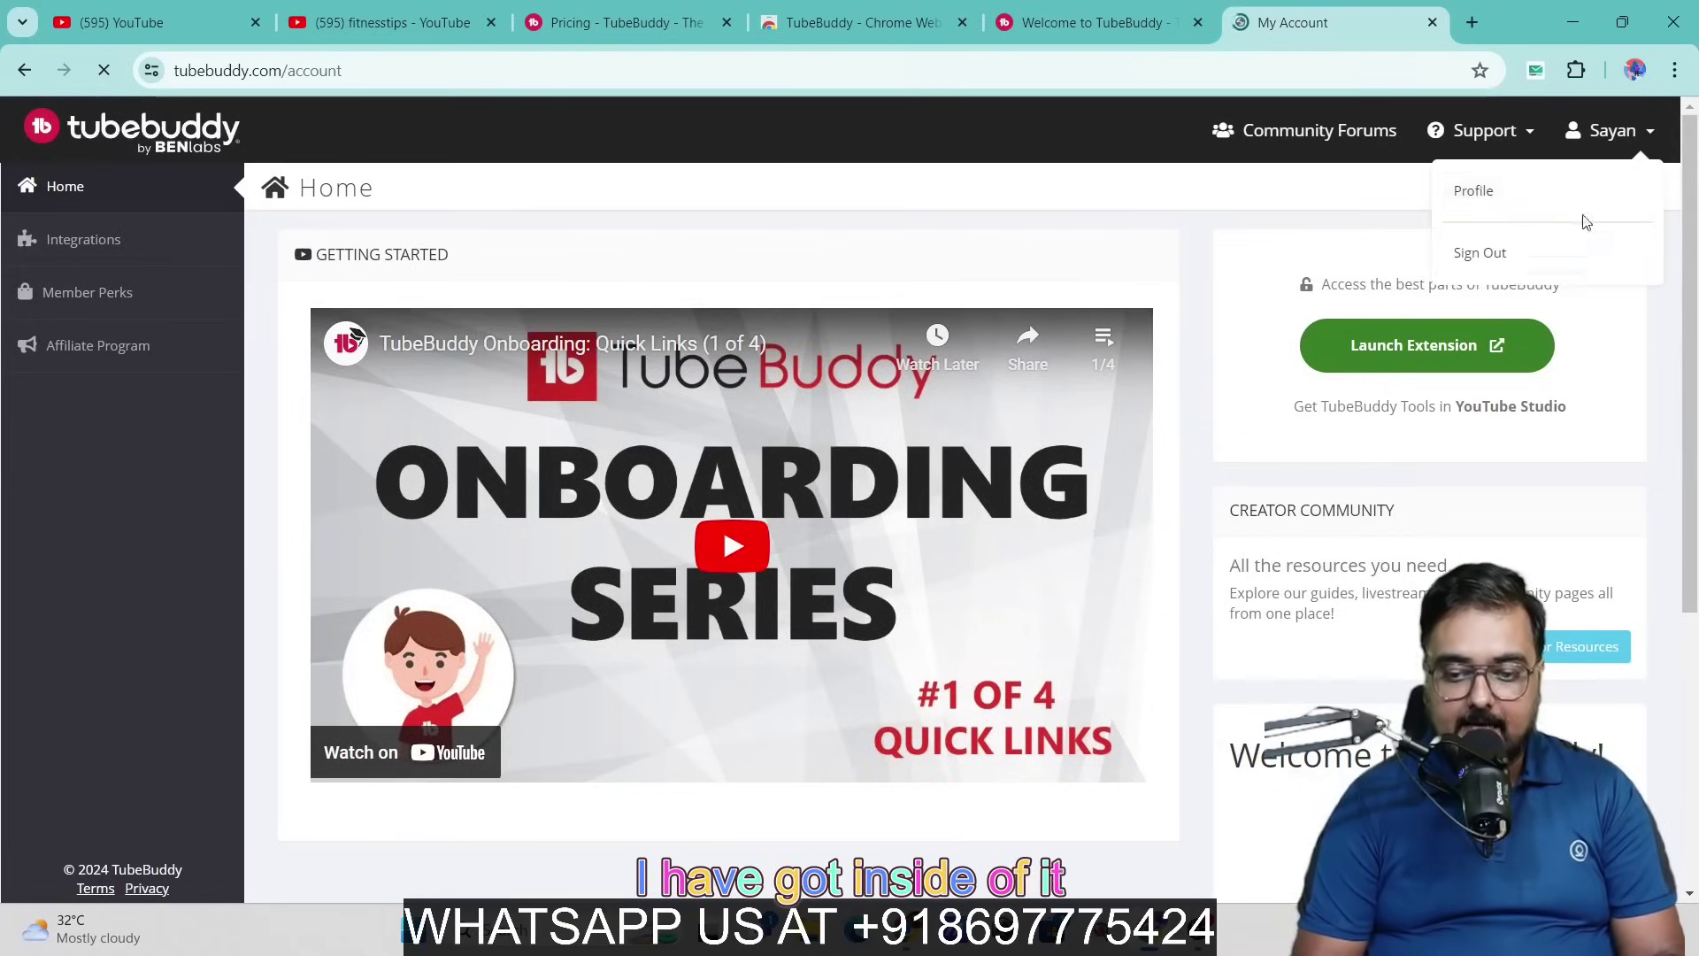
# Step: Launch the extension in YouTube Studio, accept its terms, authorize TubeBuddy through the YouTube sign-in, and close the welcome dialog
pyautogui.click(1375, 345)
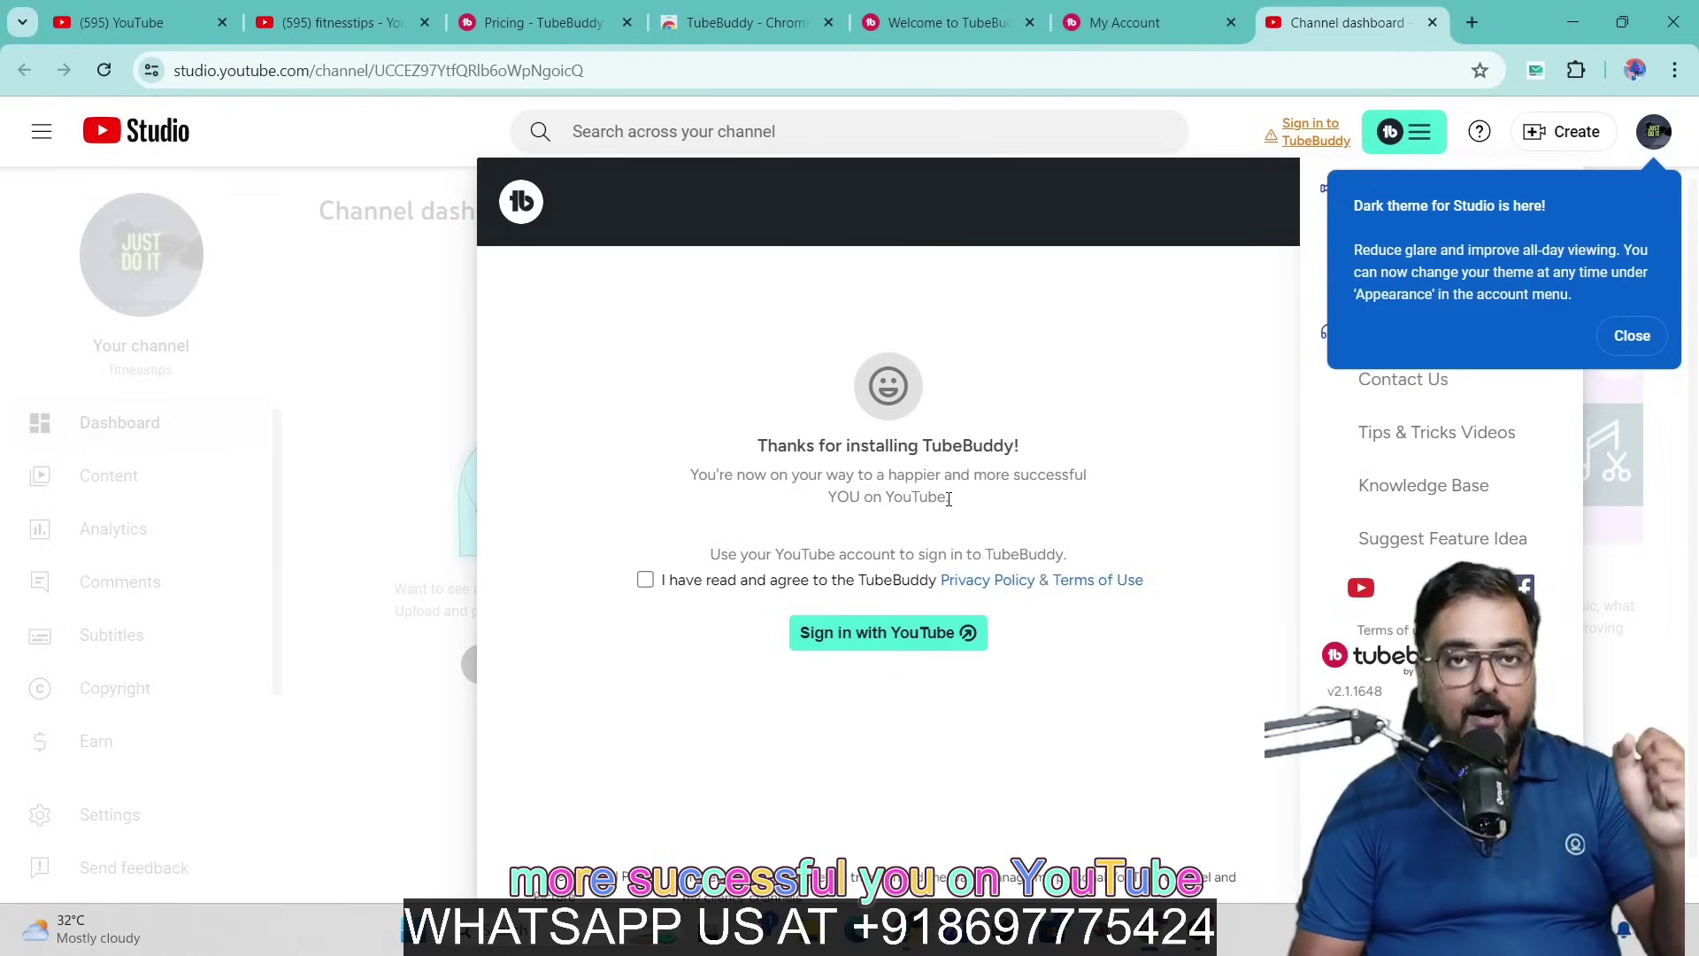
pyautogui.click(645, 582)
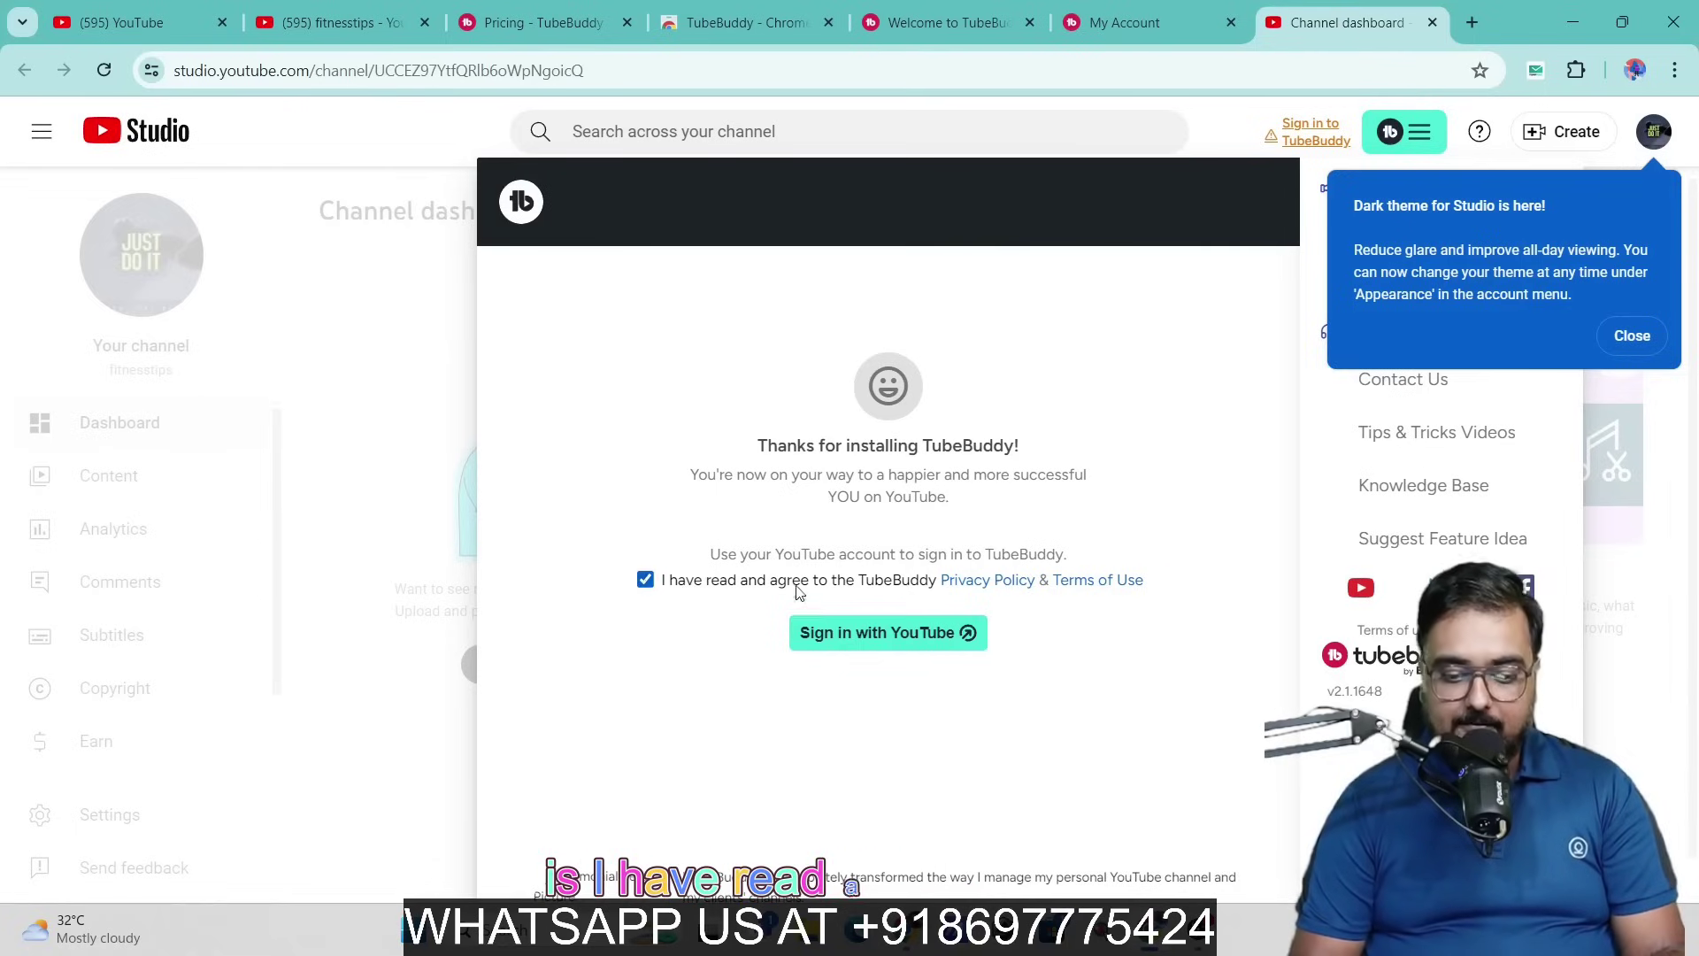
pyautogui.click(889, 636)
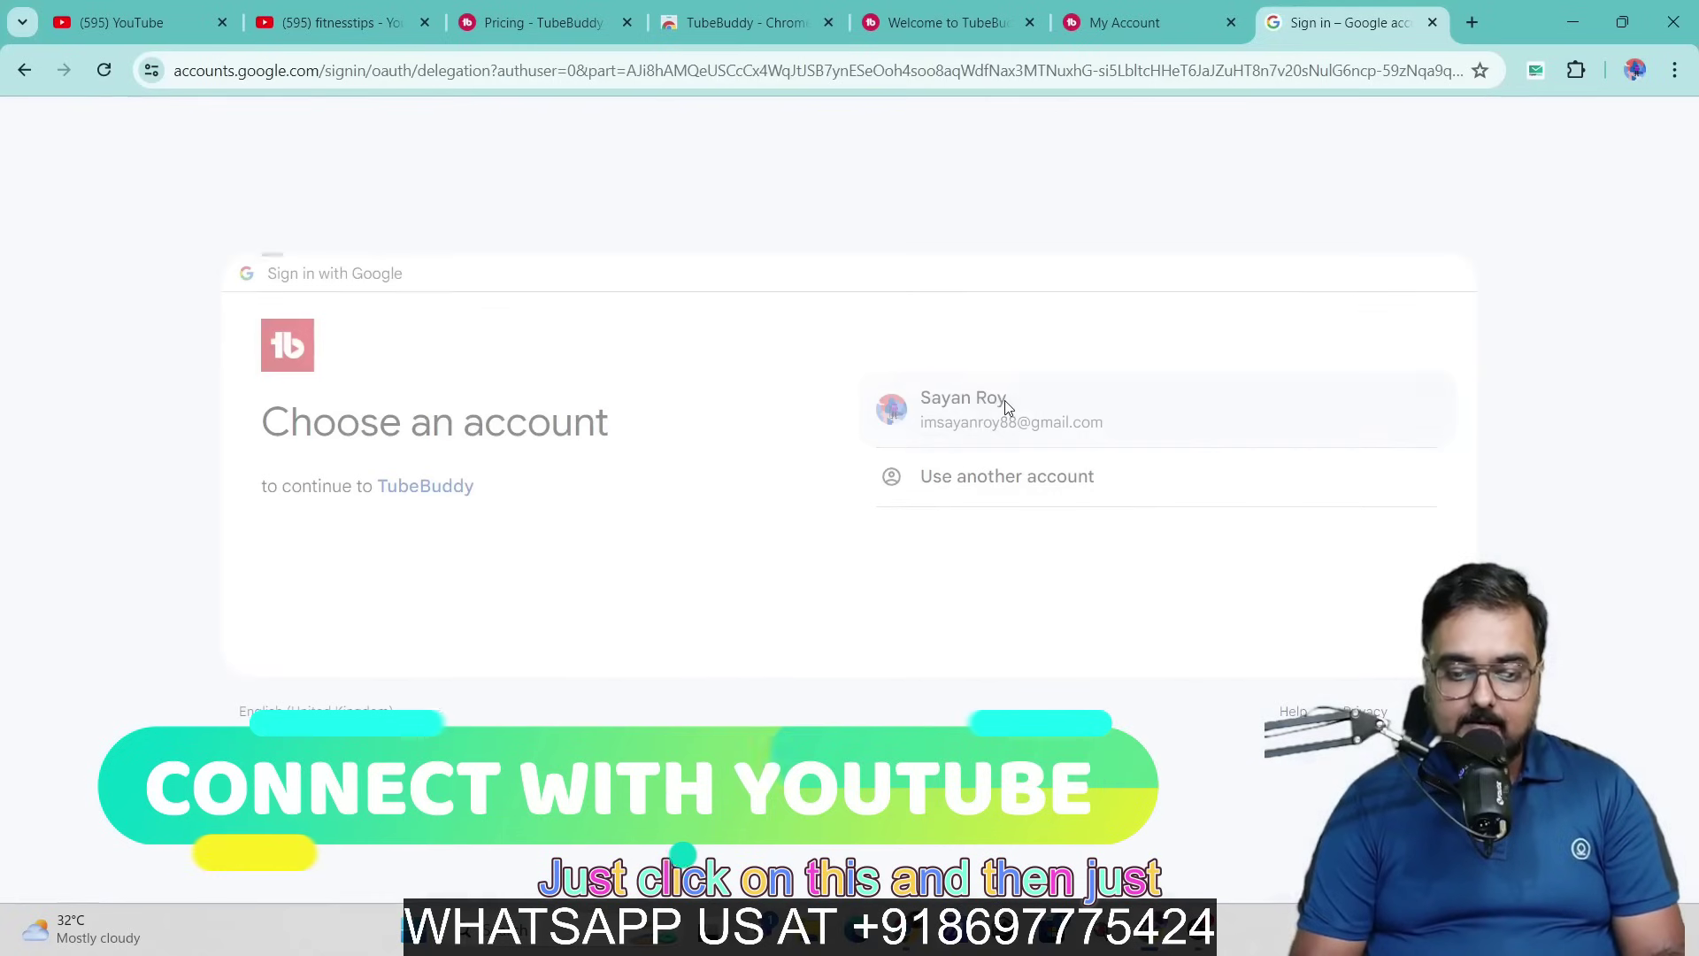
pyautogui.click(1006, 403)
pyautogui.click(1060, 601)
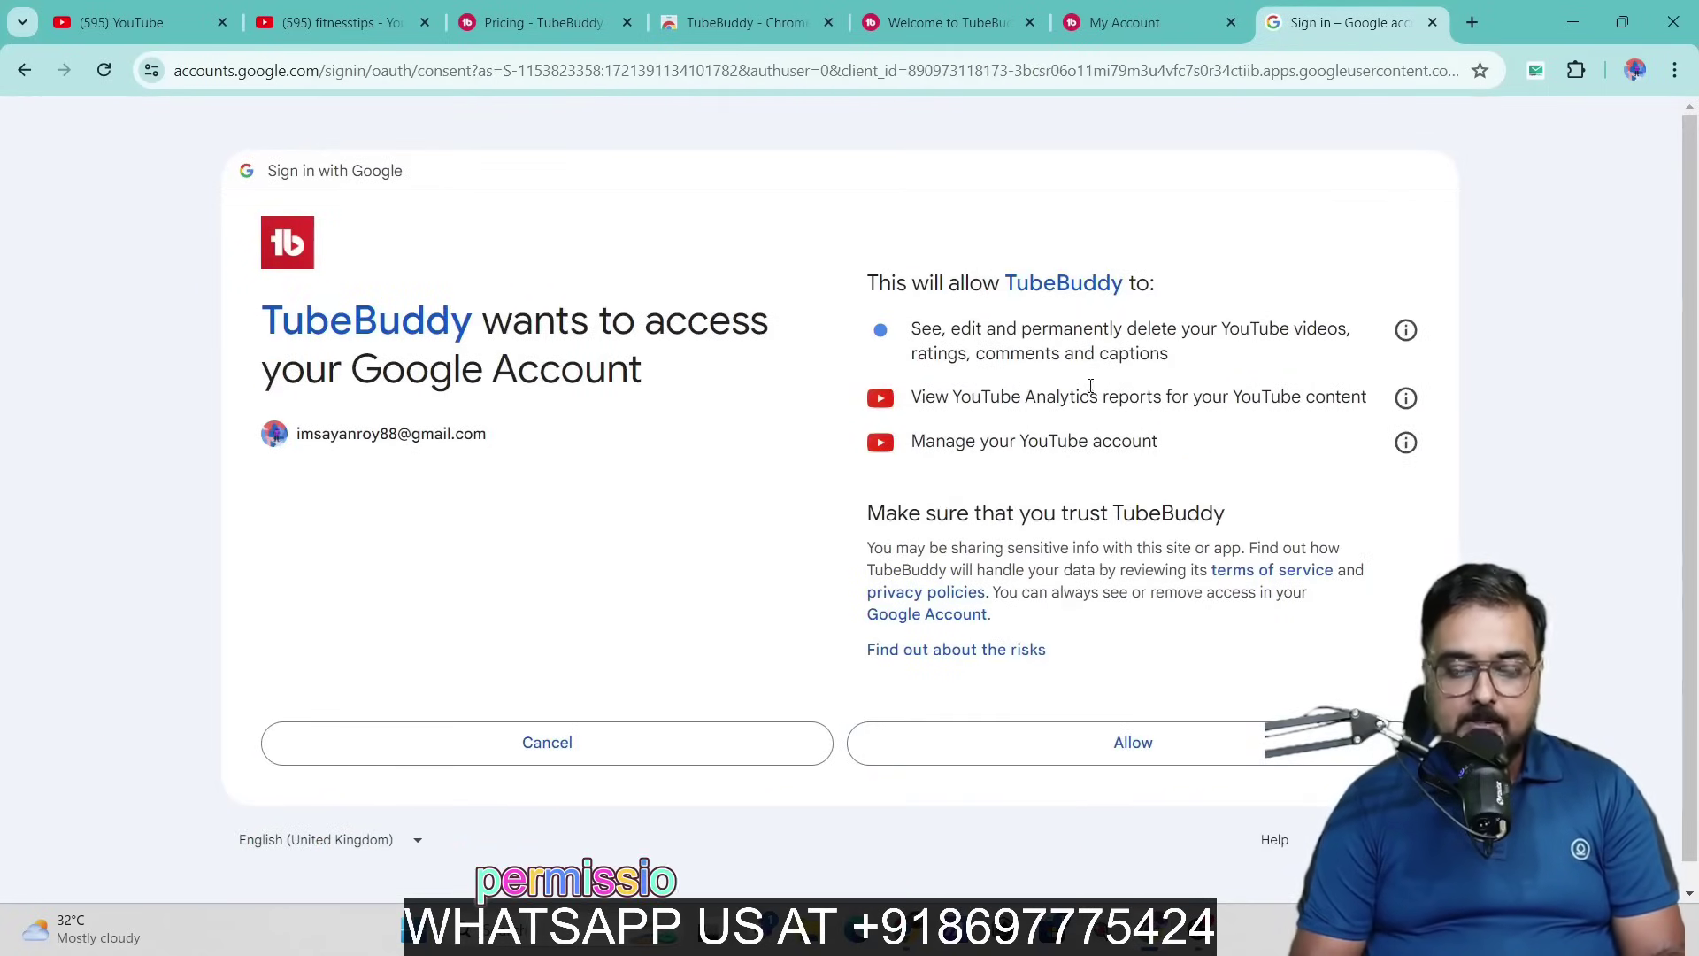
pyautogui.click(1040, 746)
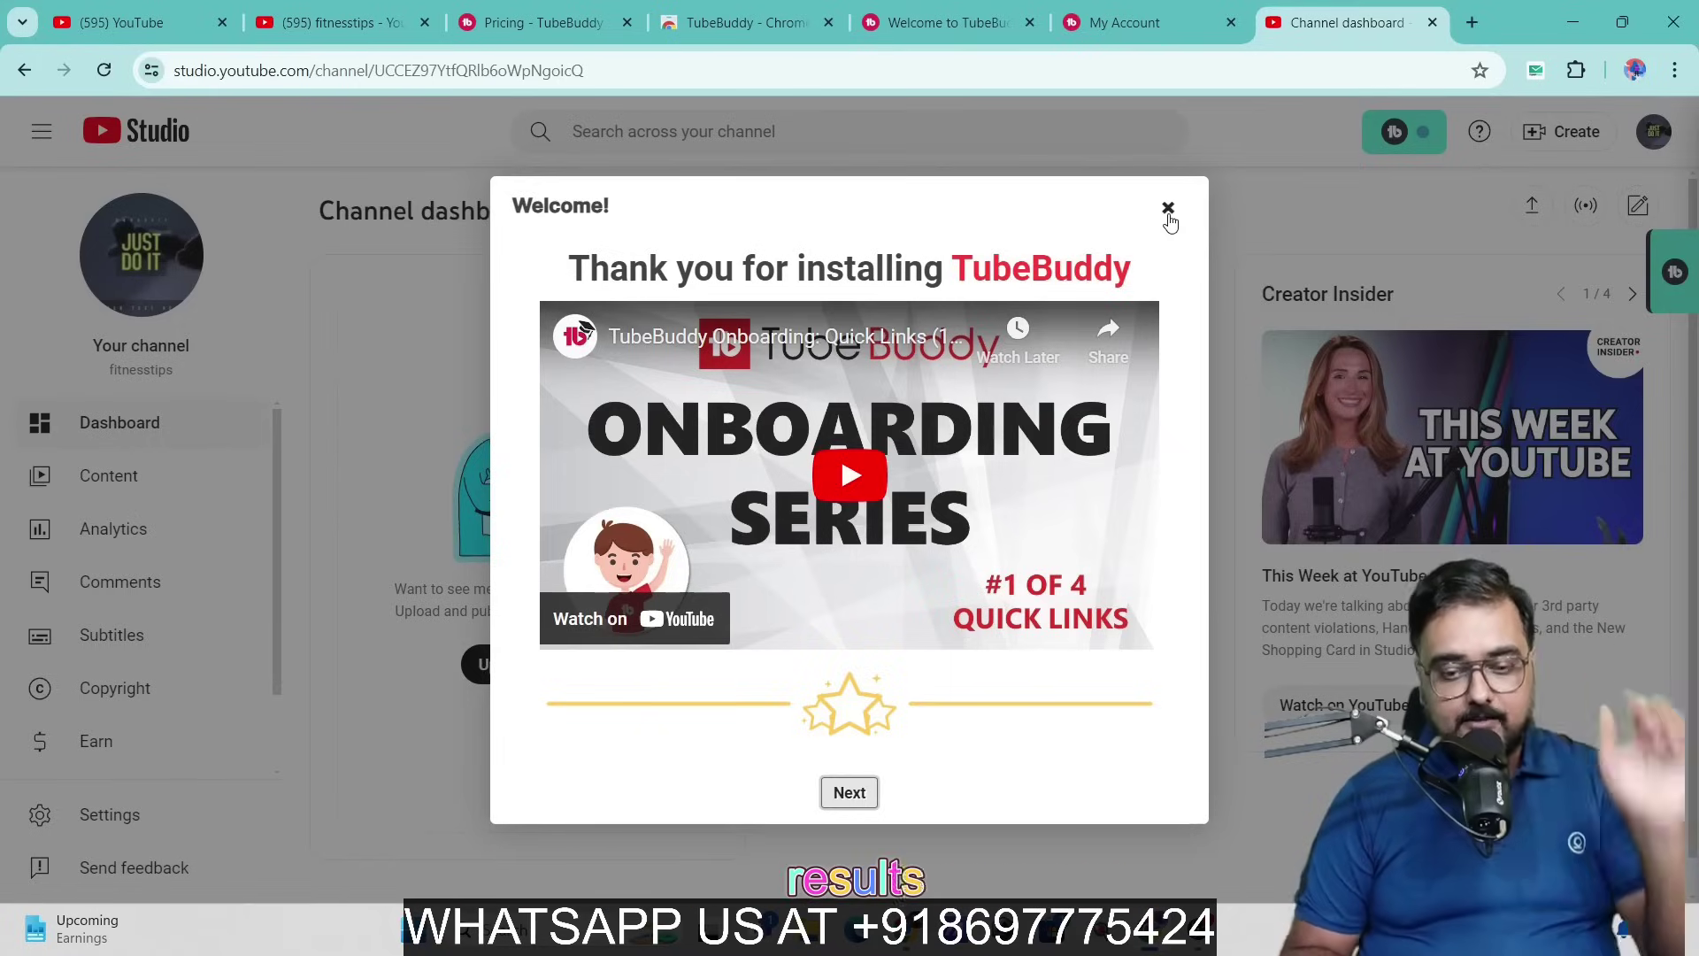
pyautogui.click(1169, 209)
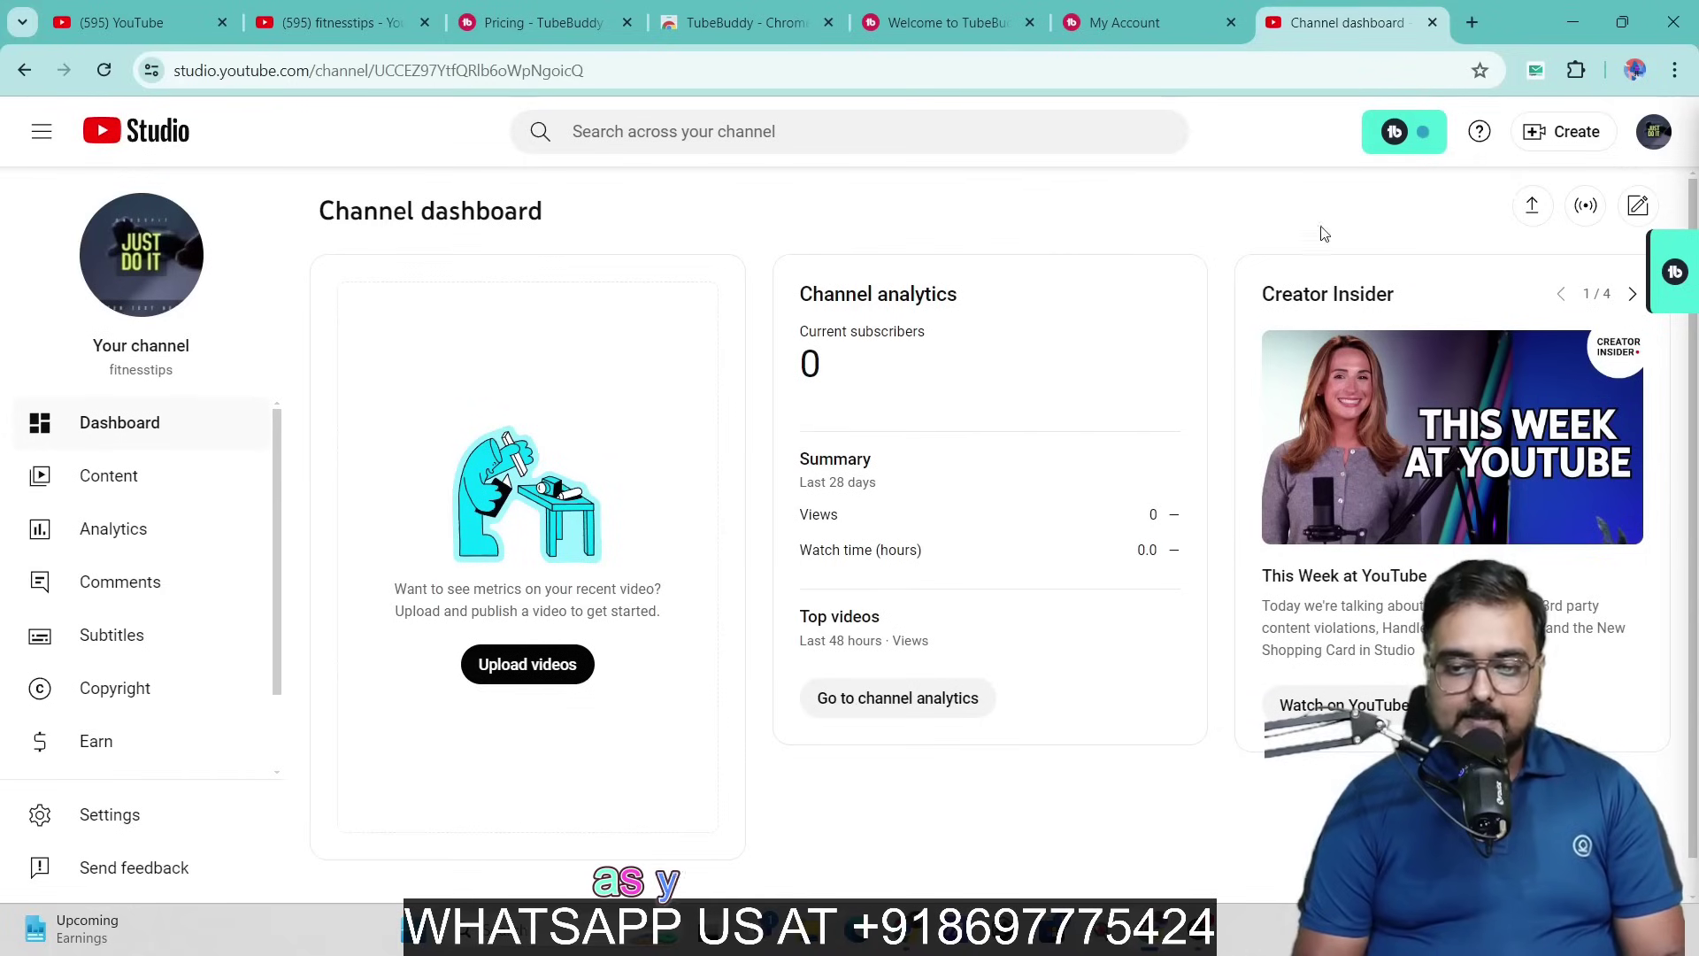
# Step: Enter "3 easy fitness exercise for belly fat" in Keyword Explorer and explore the suggested keyword "3 simple exercises for flat stomach"
pyautogui.click(1414, 142)
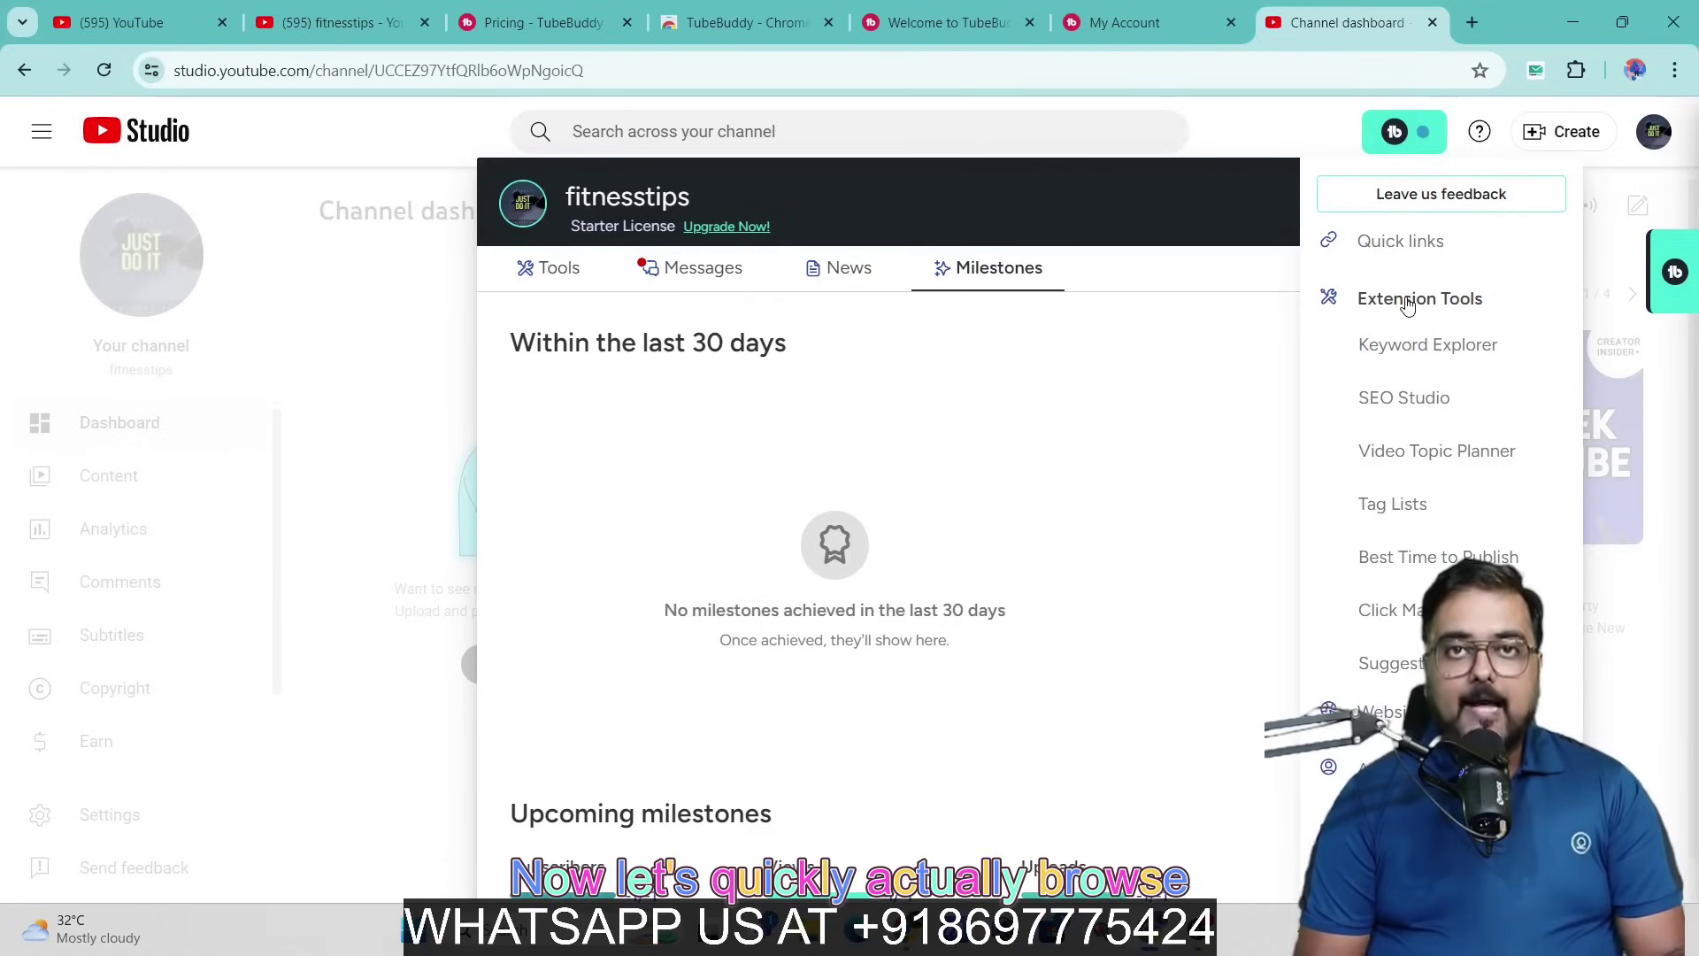
pyautogui.click(1402, 350)
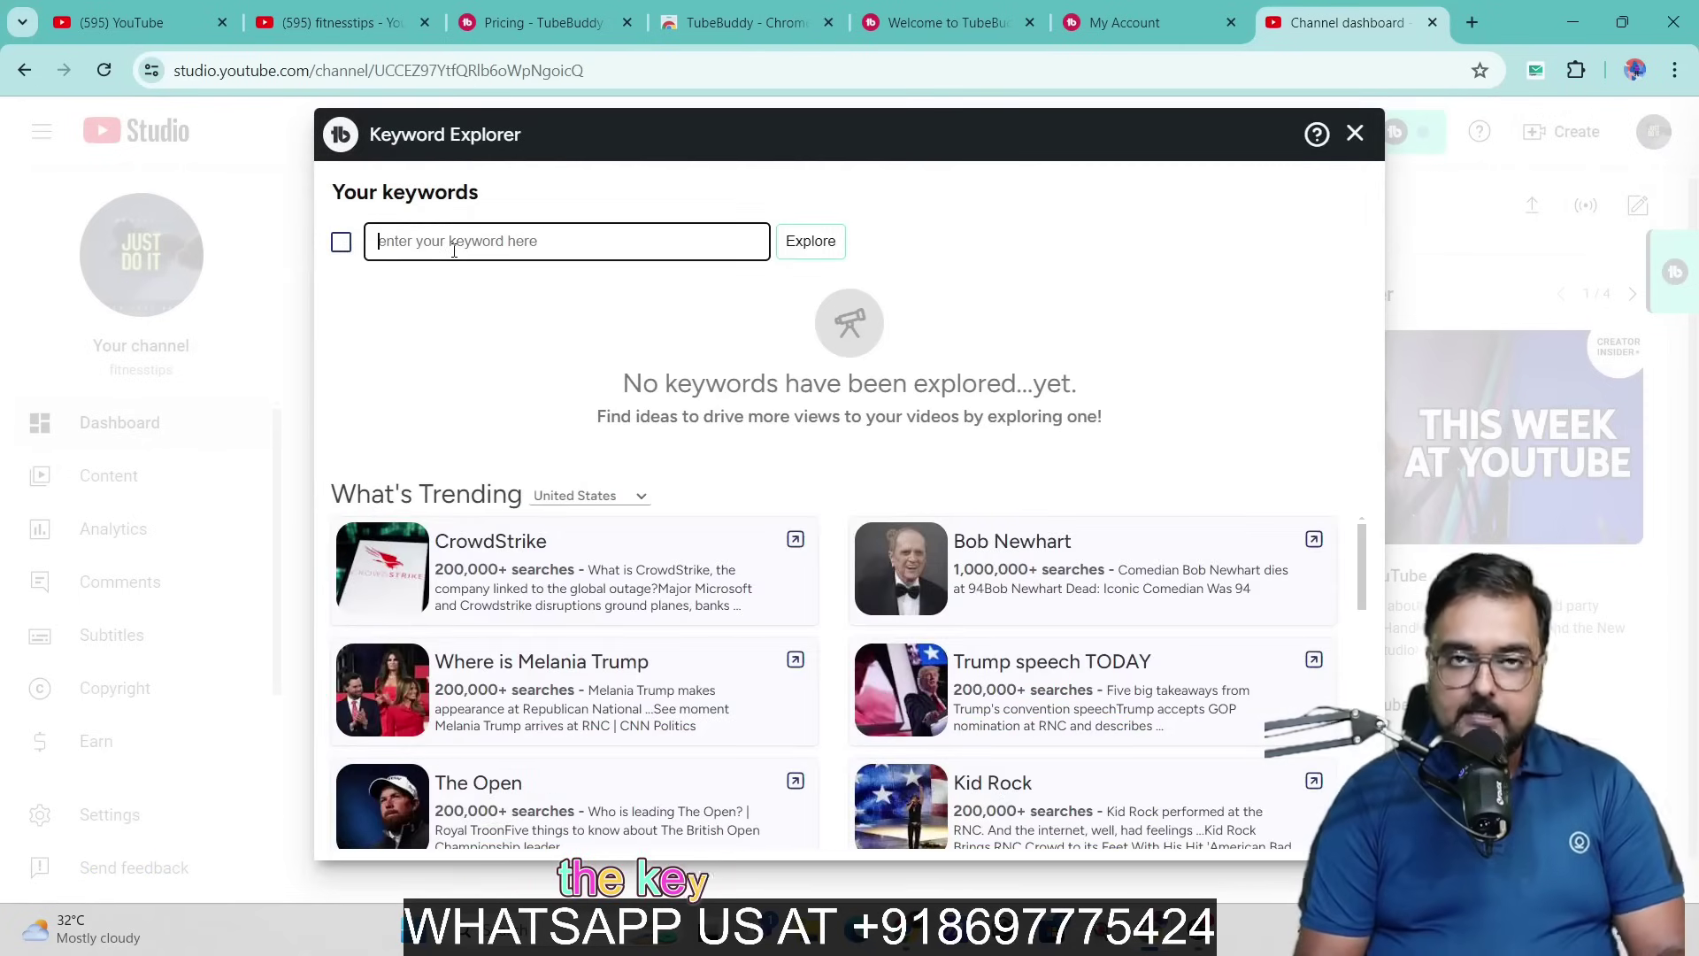
pyautogui.write('3 easy fitness exercise for belly fat')
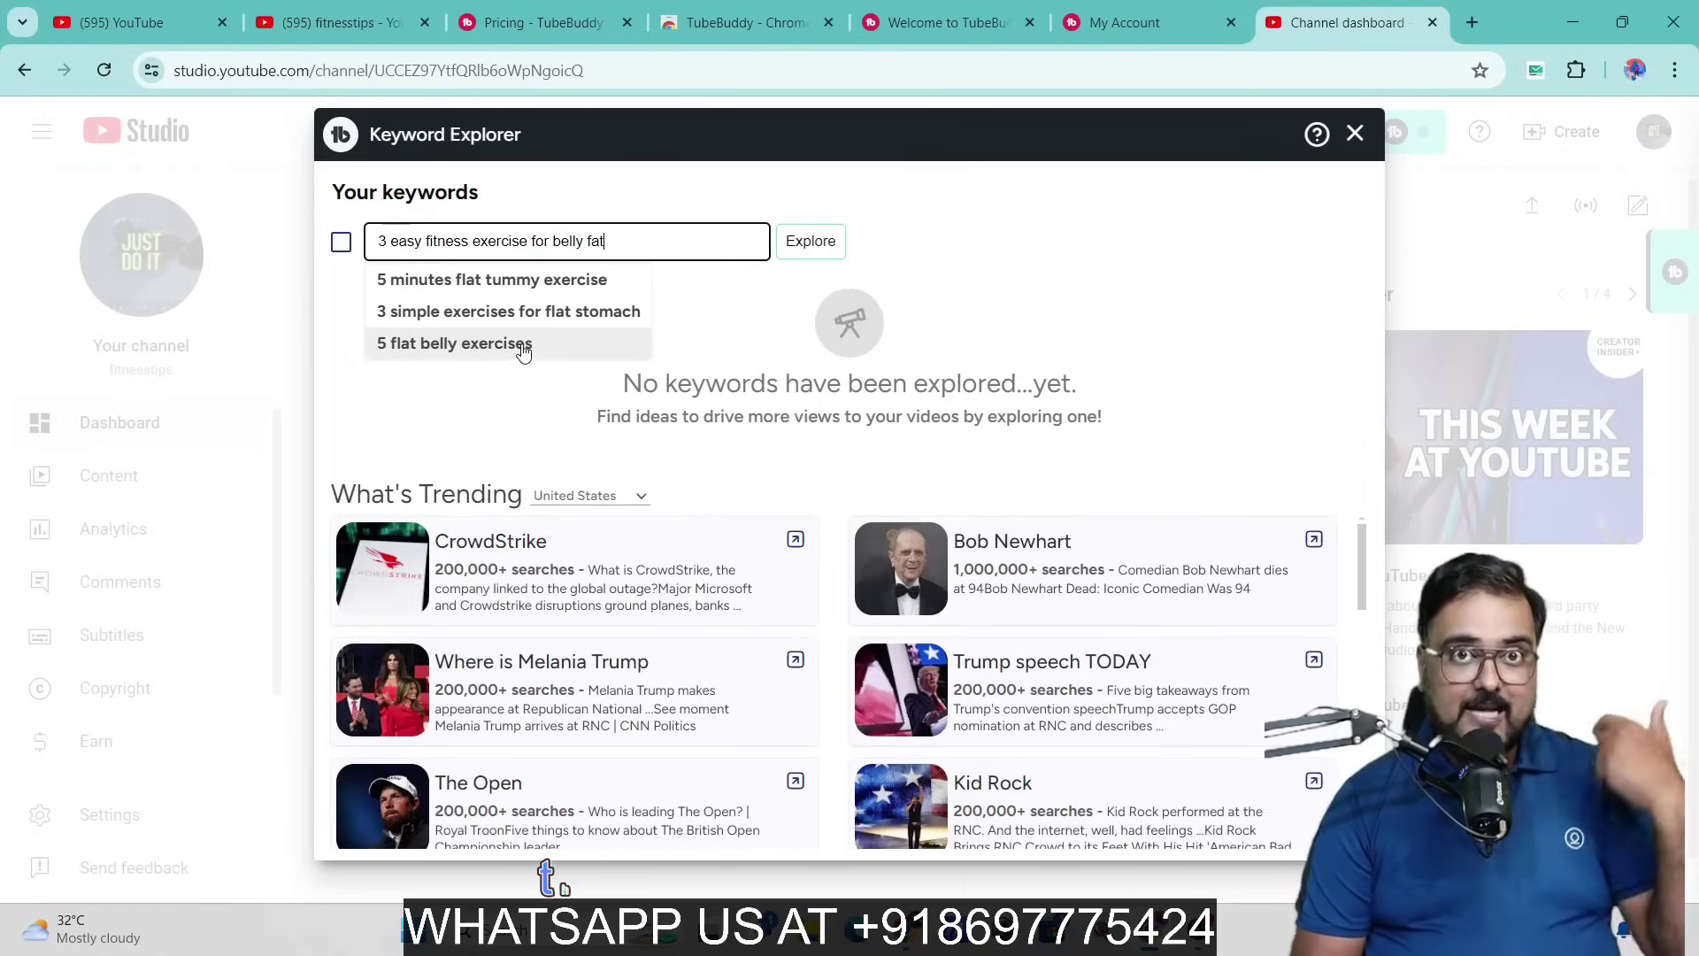
pyautogui.click(488, 312)
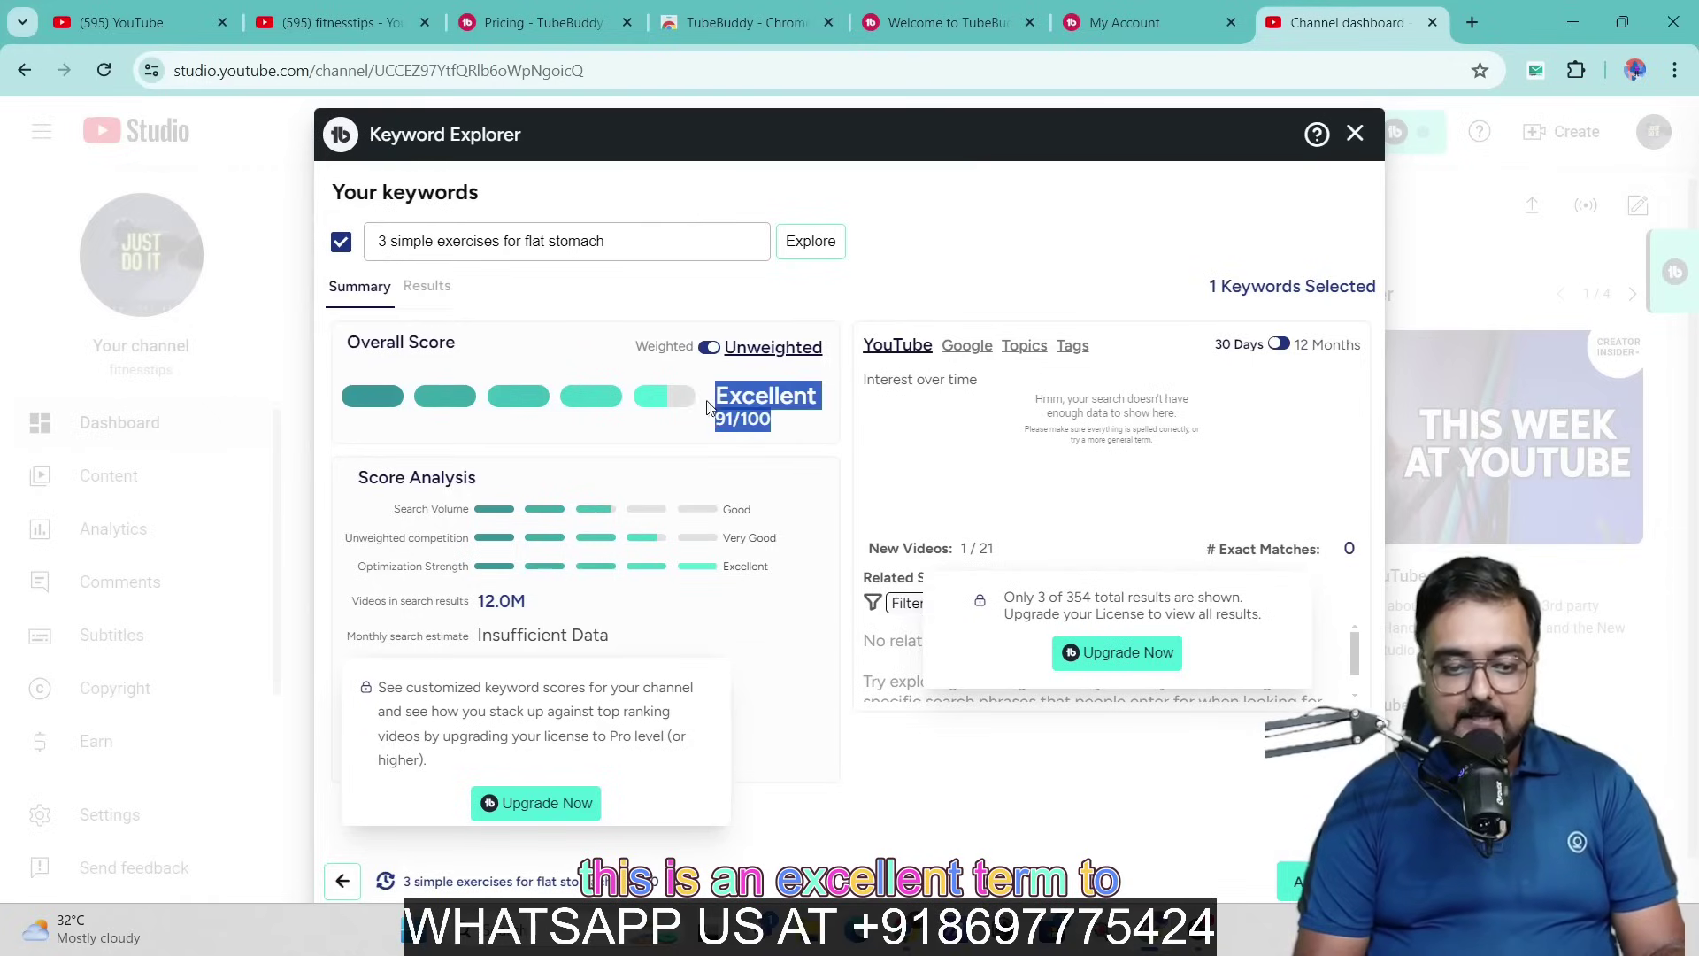
pyautogui.click(793, 440)
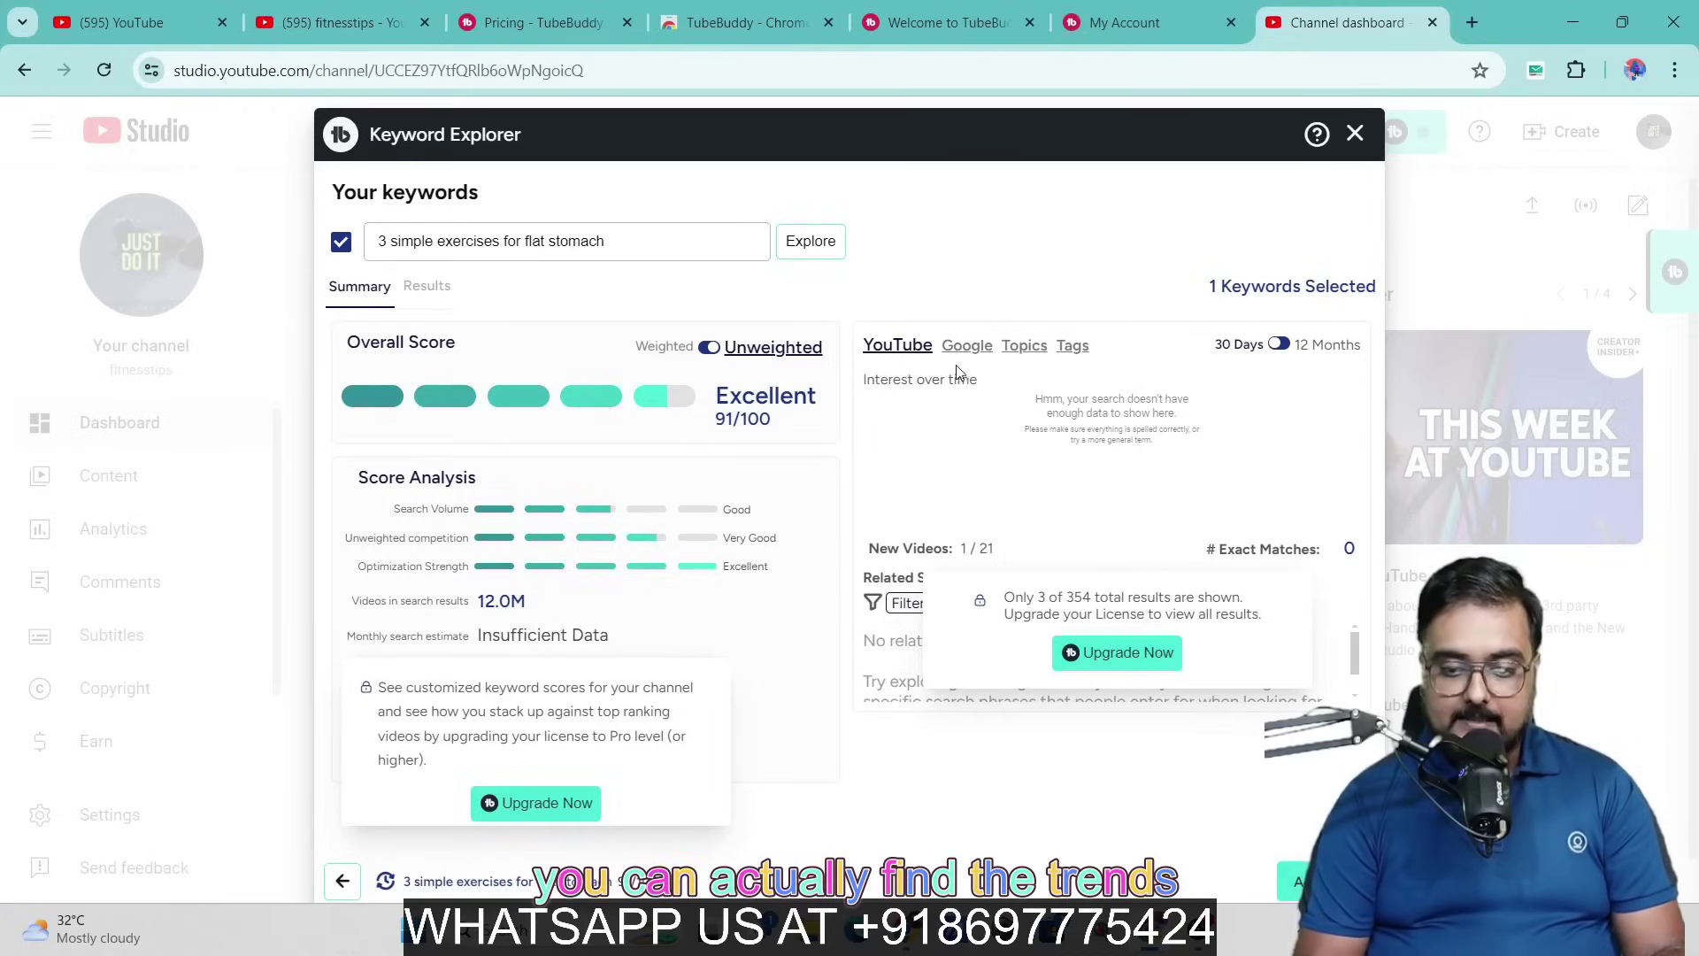
# Step: Explore the keyword "affiliate marketing for beginners" and examine its overall score
pyautogui.tripleClick(396, 241)
pyautogui.write('affiliate marketing for beginners')
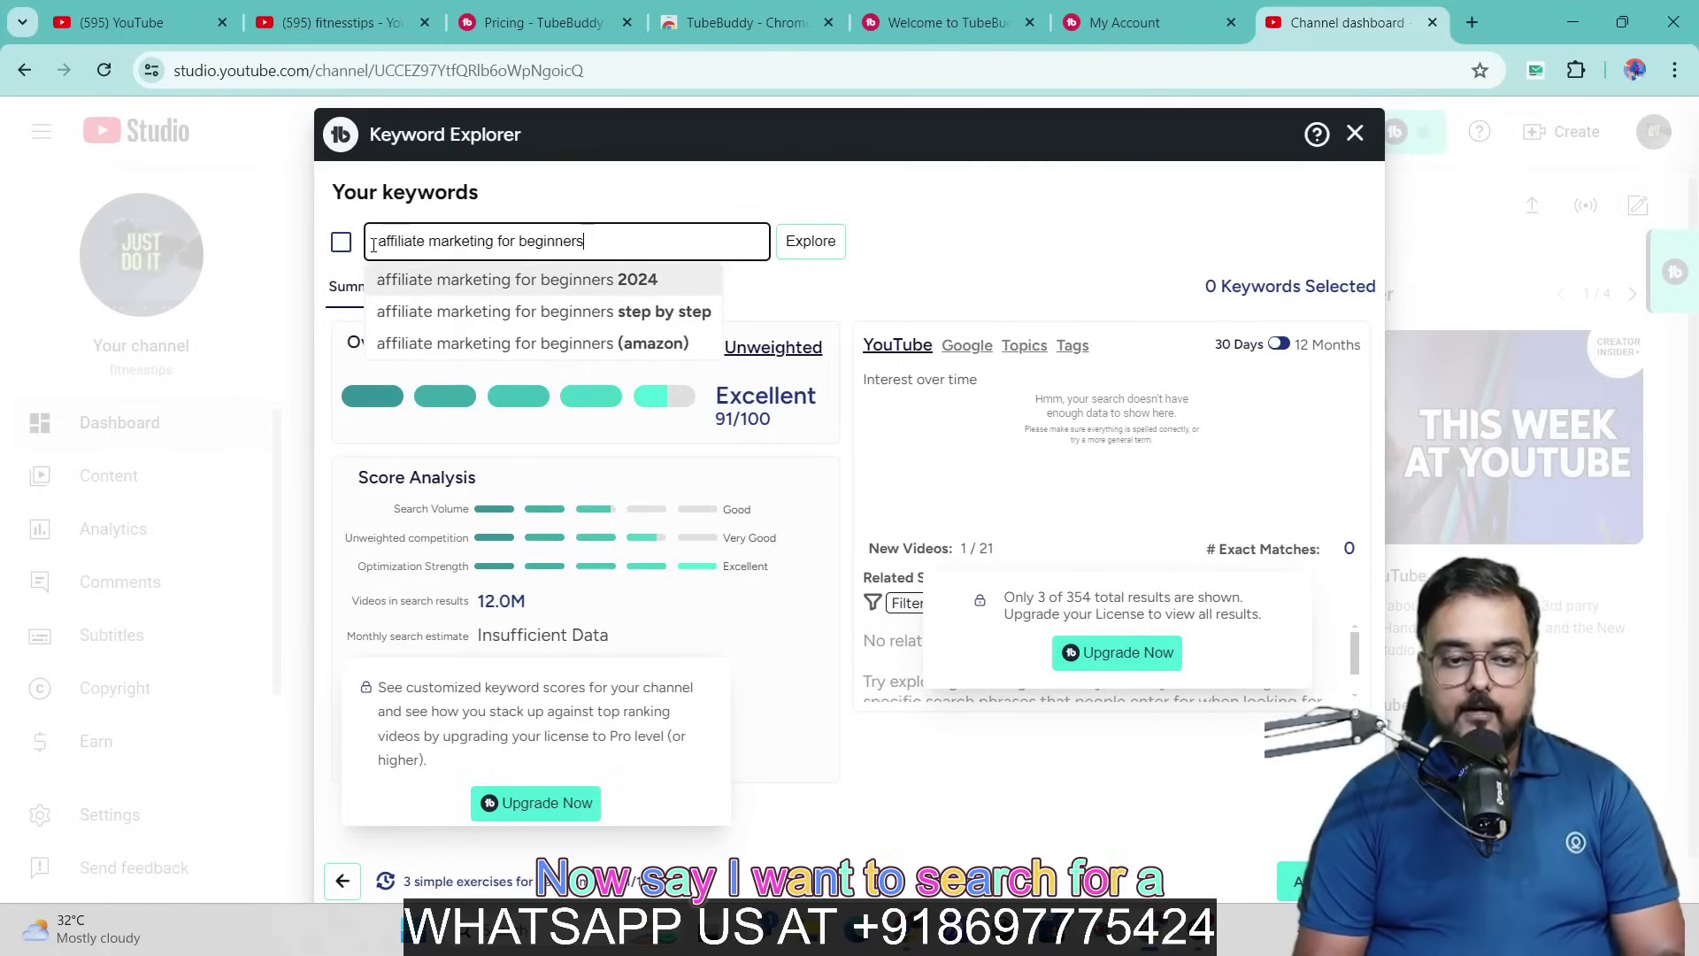
pyautogui.click(809, 256)
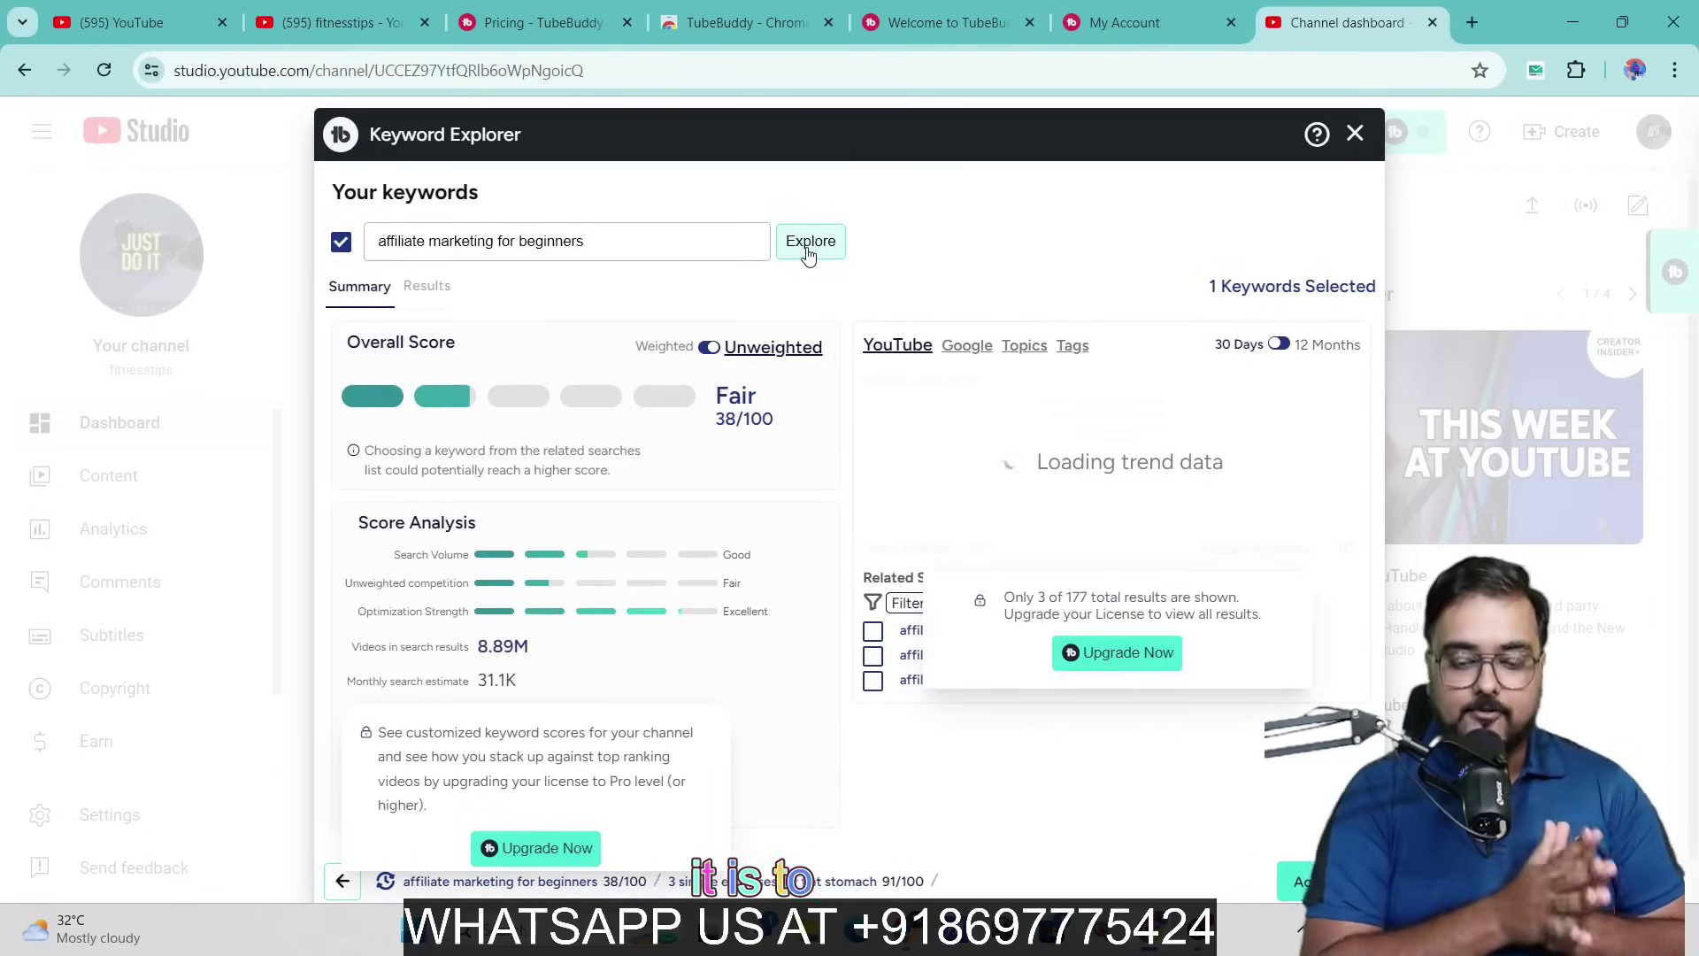
pyautogui.moveTo(724, 405)
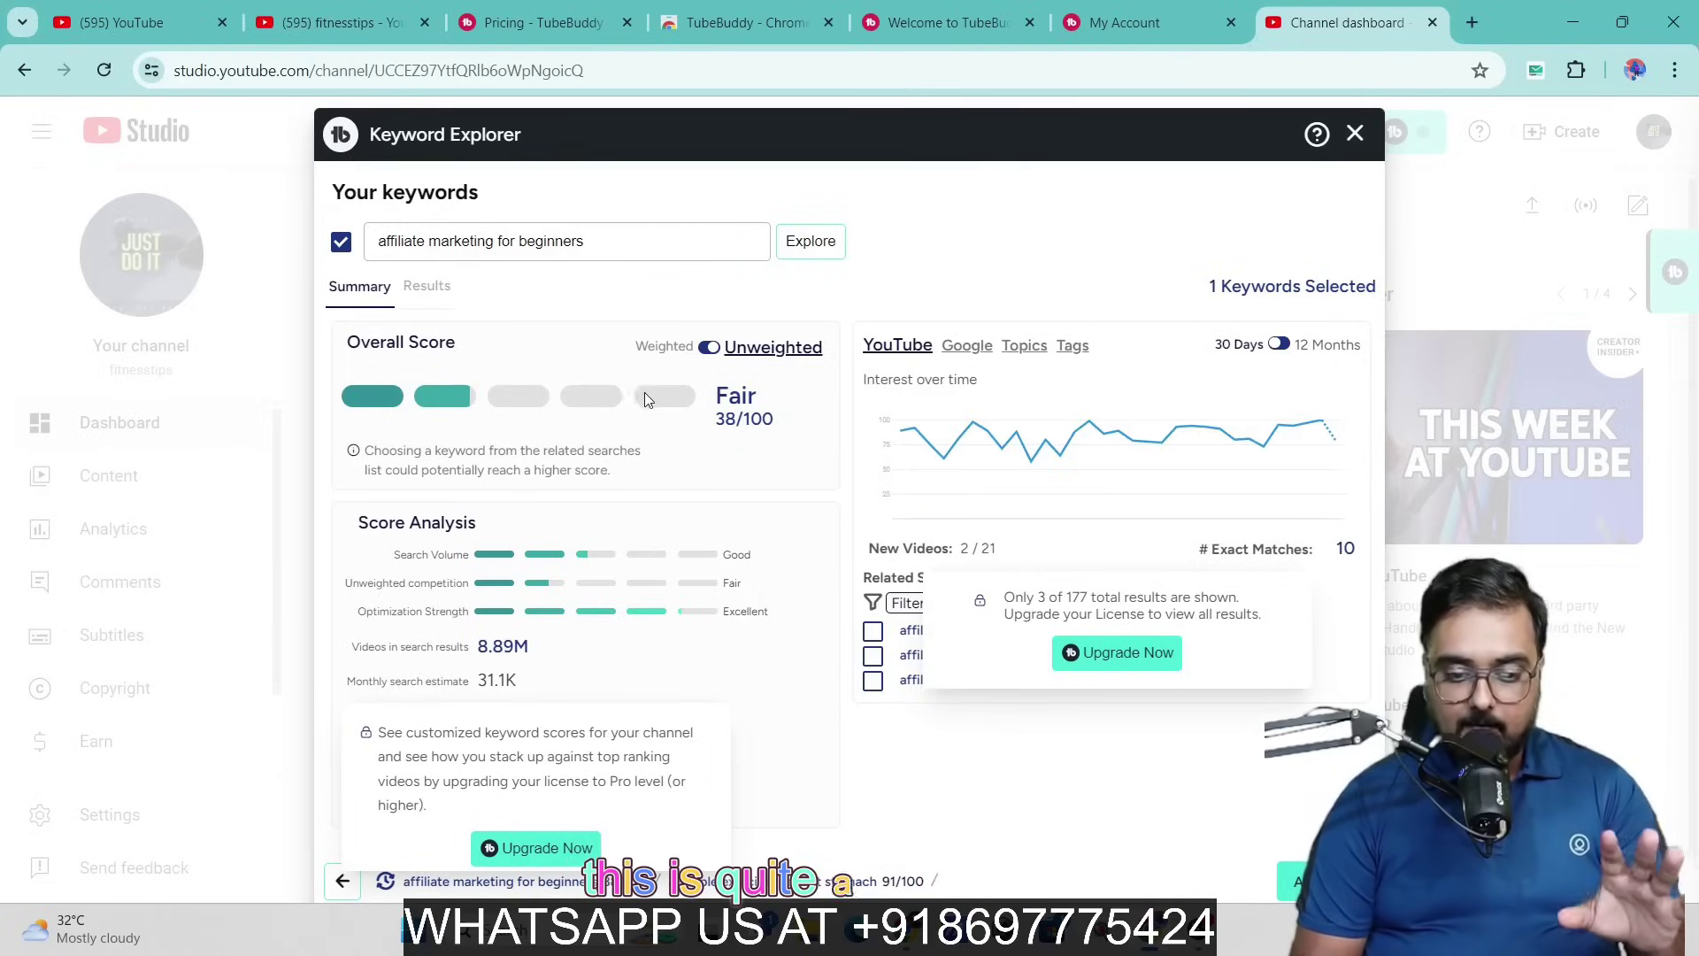
pyautogui.moveTo(724, 403); pyautogui.dragTo(752, 423)
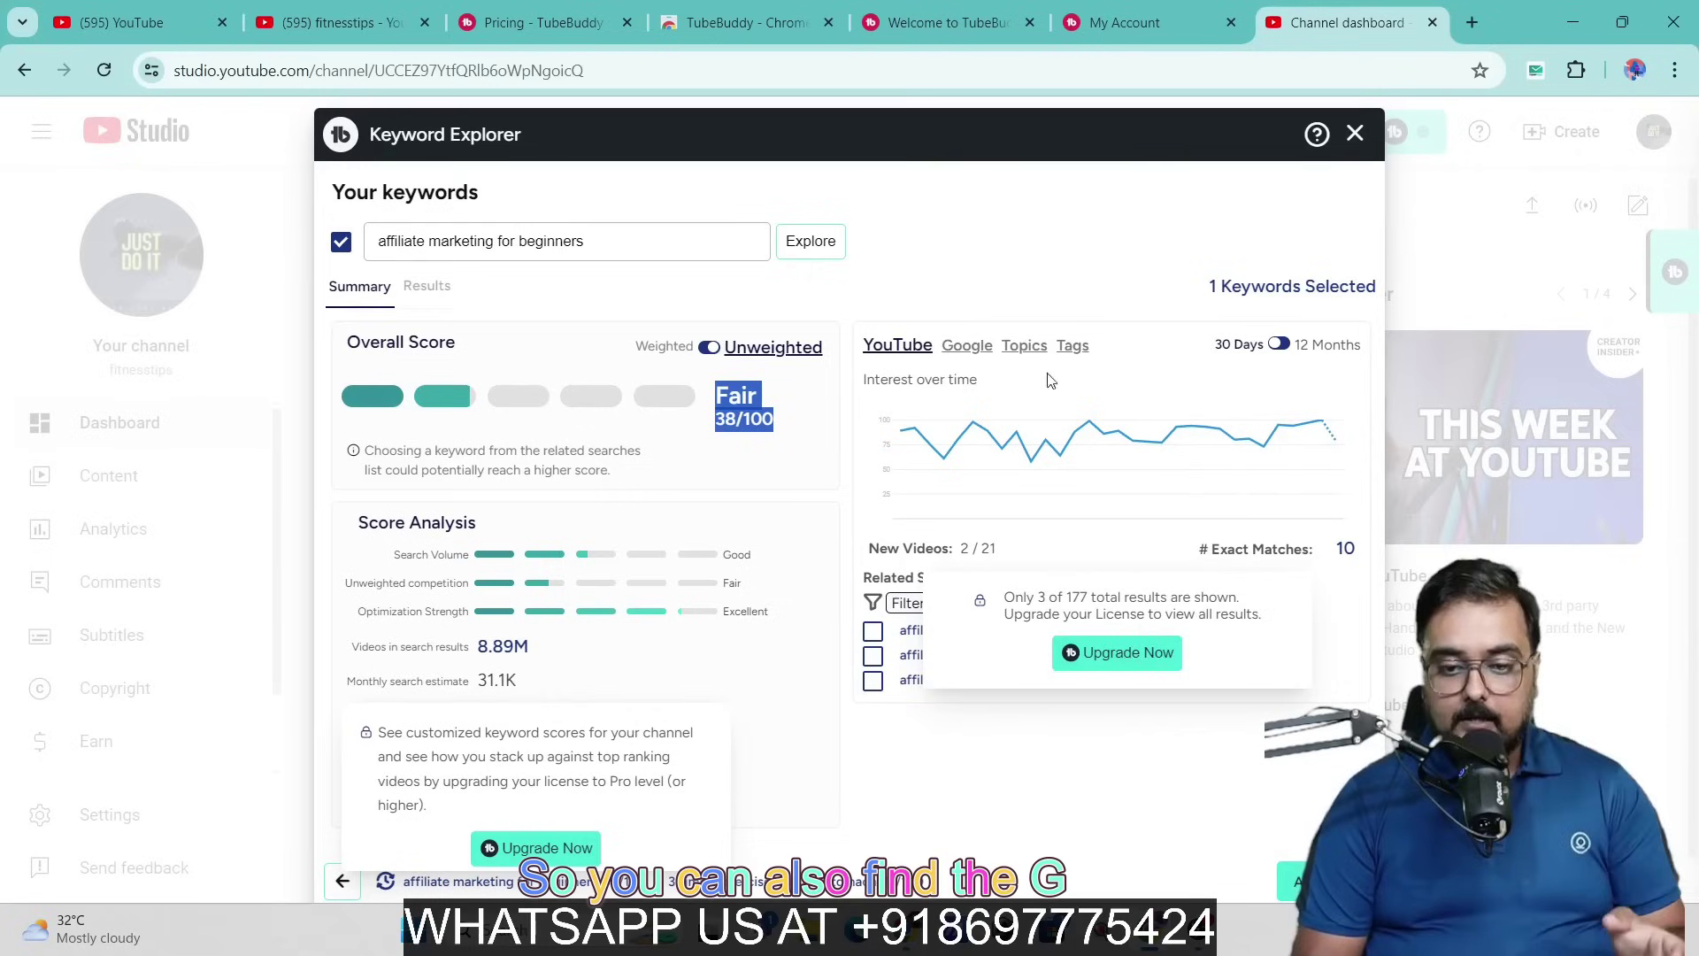
# Step: Examine the Google, Topics and Tags related searches for the keyword "affiliate marketing for beginners"
pyautogui.click(957, 351)
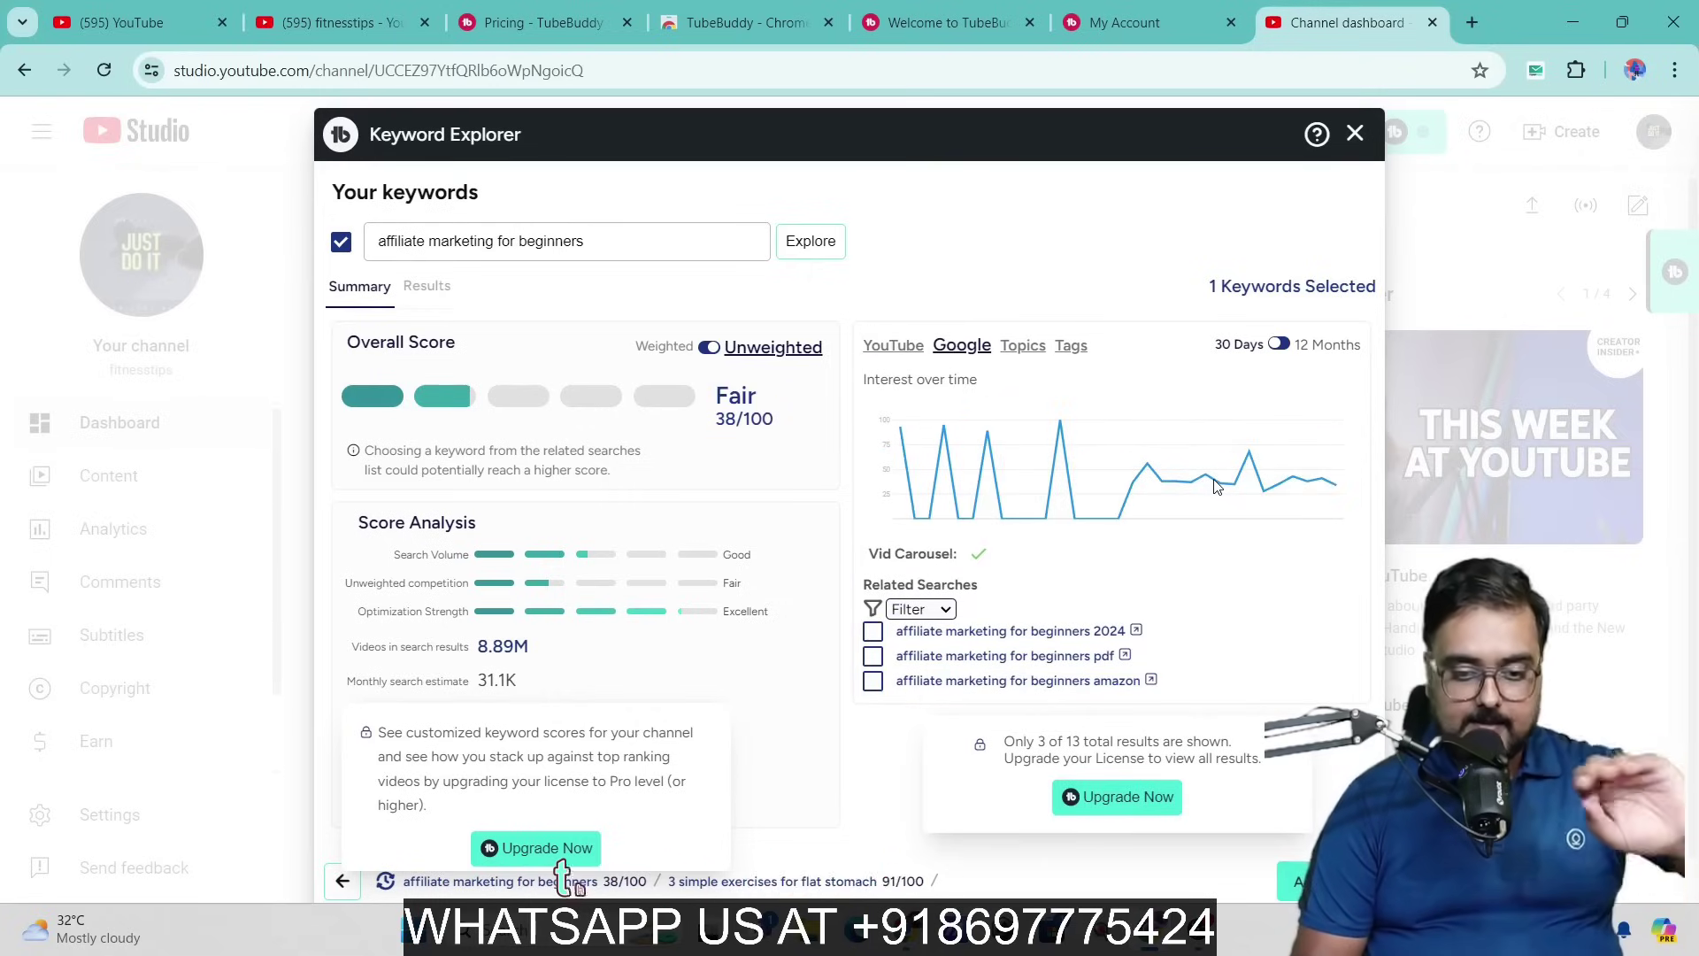
pyautogui.click(1022, 346)
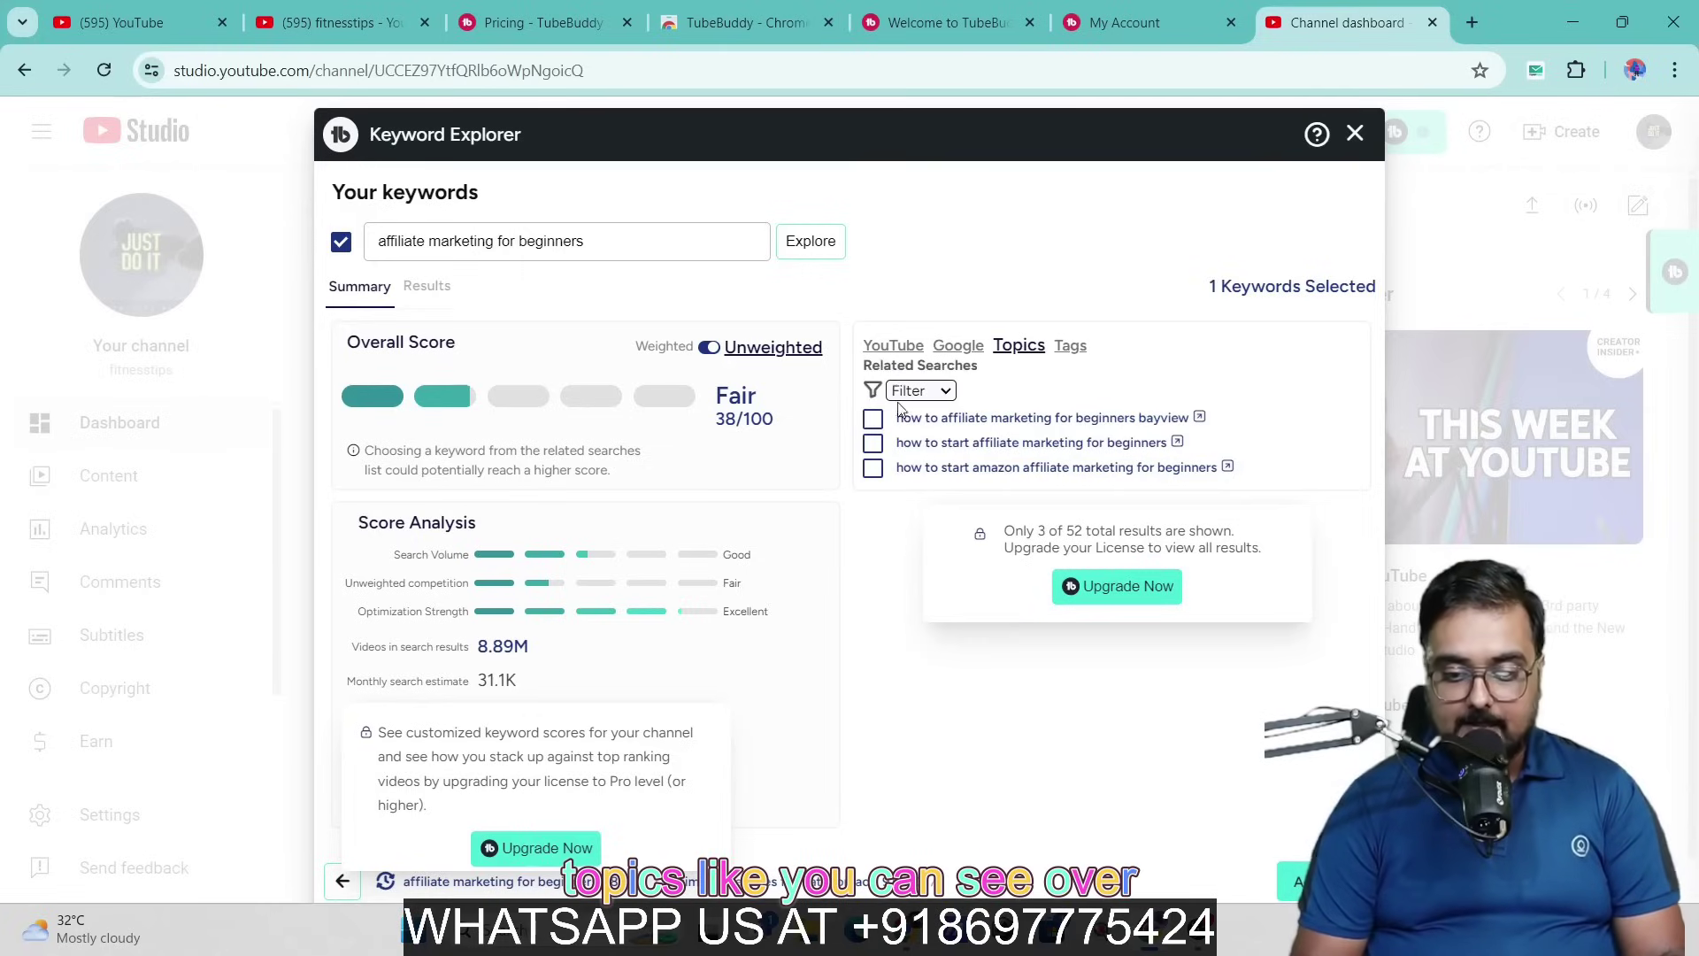
pyautogui.click(1067, 347)
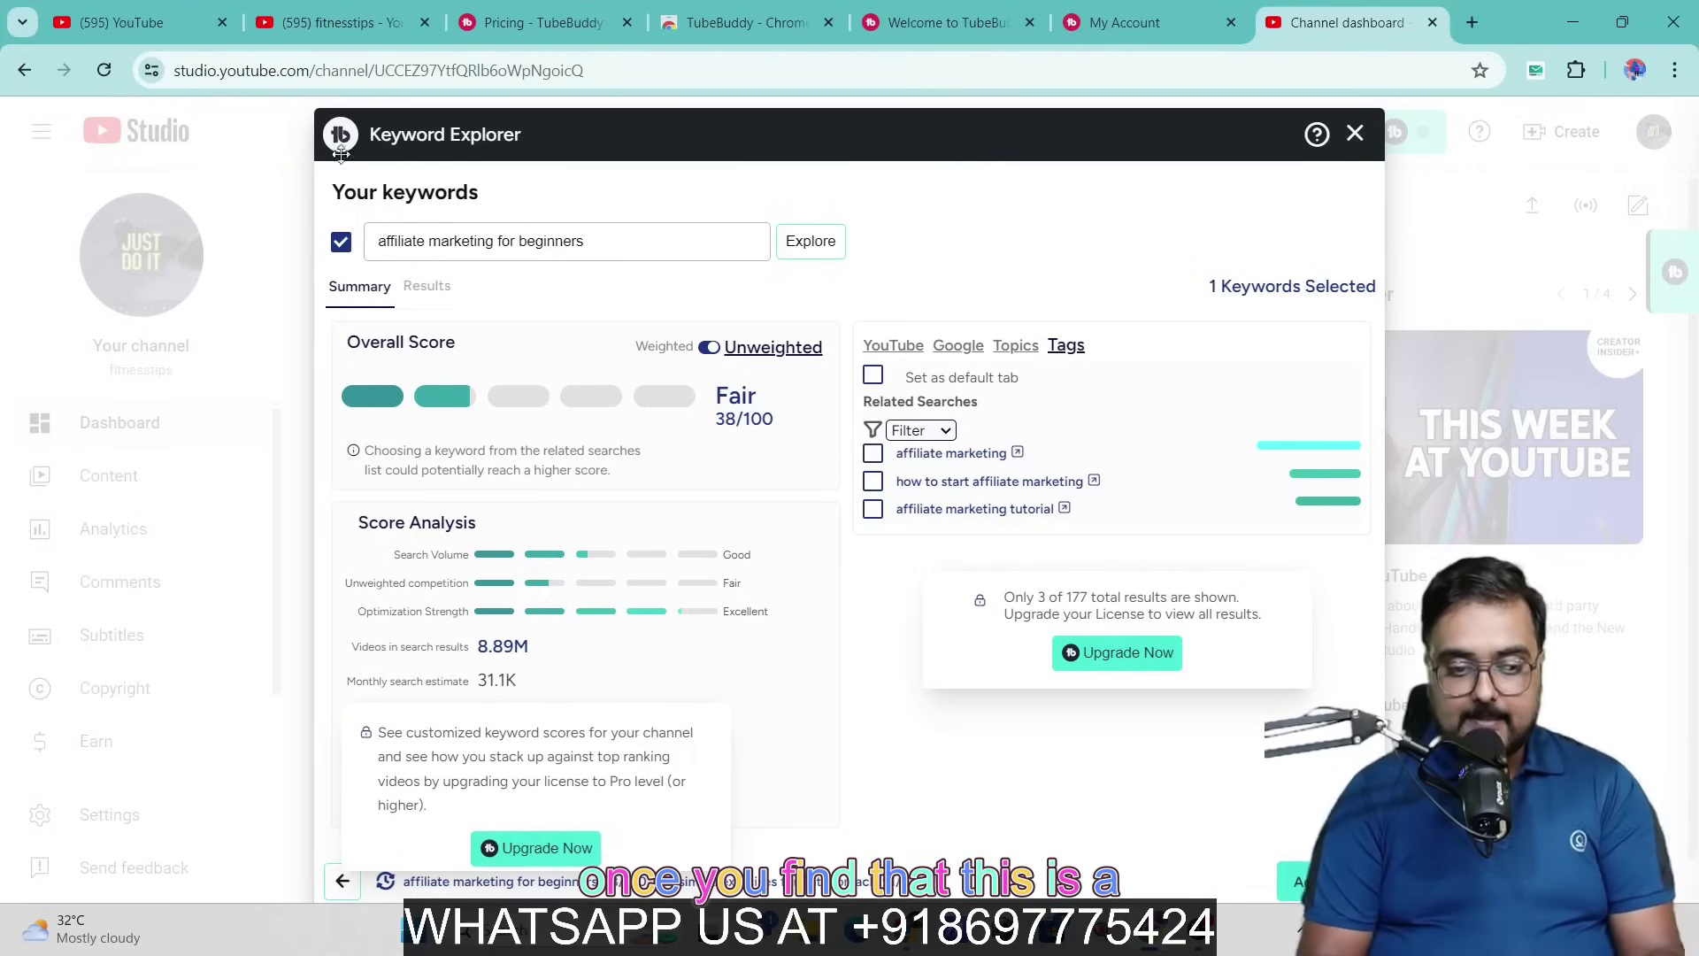
# Step: Extend the keyword to "pinterest affiliate marketing for beginners" and explore it
pyautogui.moveTo(594, 248); pyautogui.dragTo(555, 246)
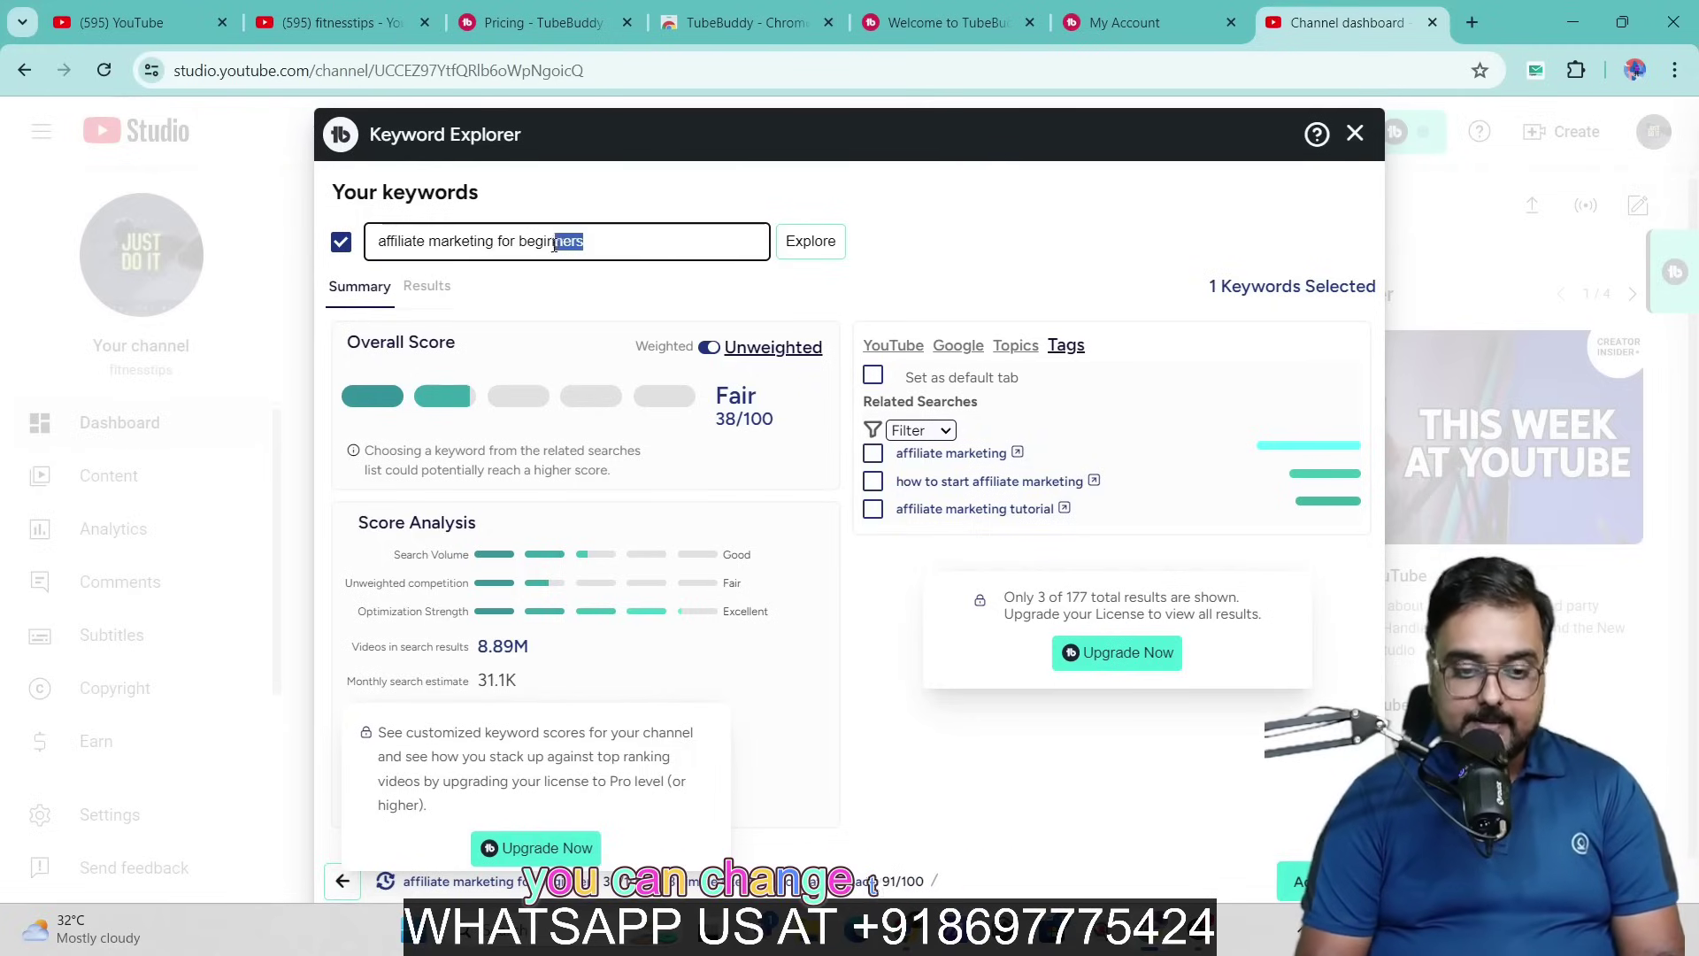
pyautogui.click(516, 242)
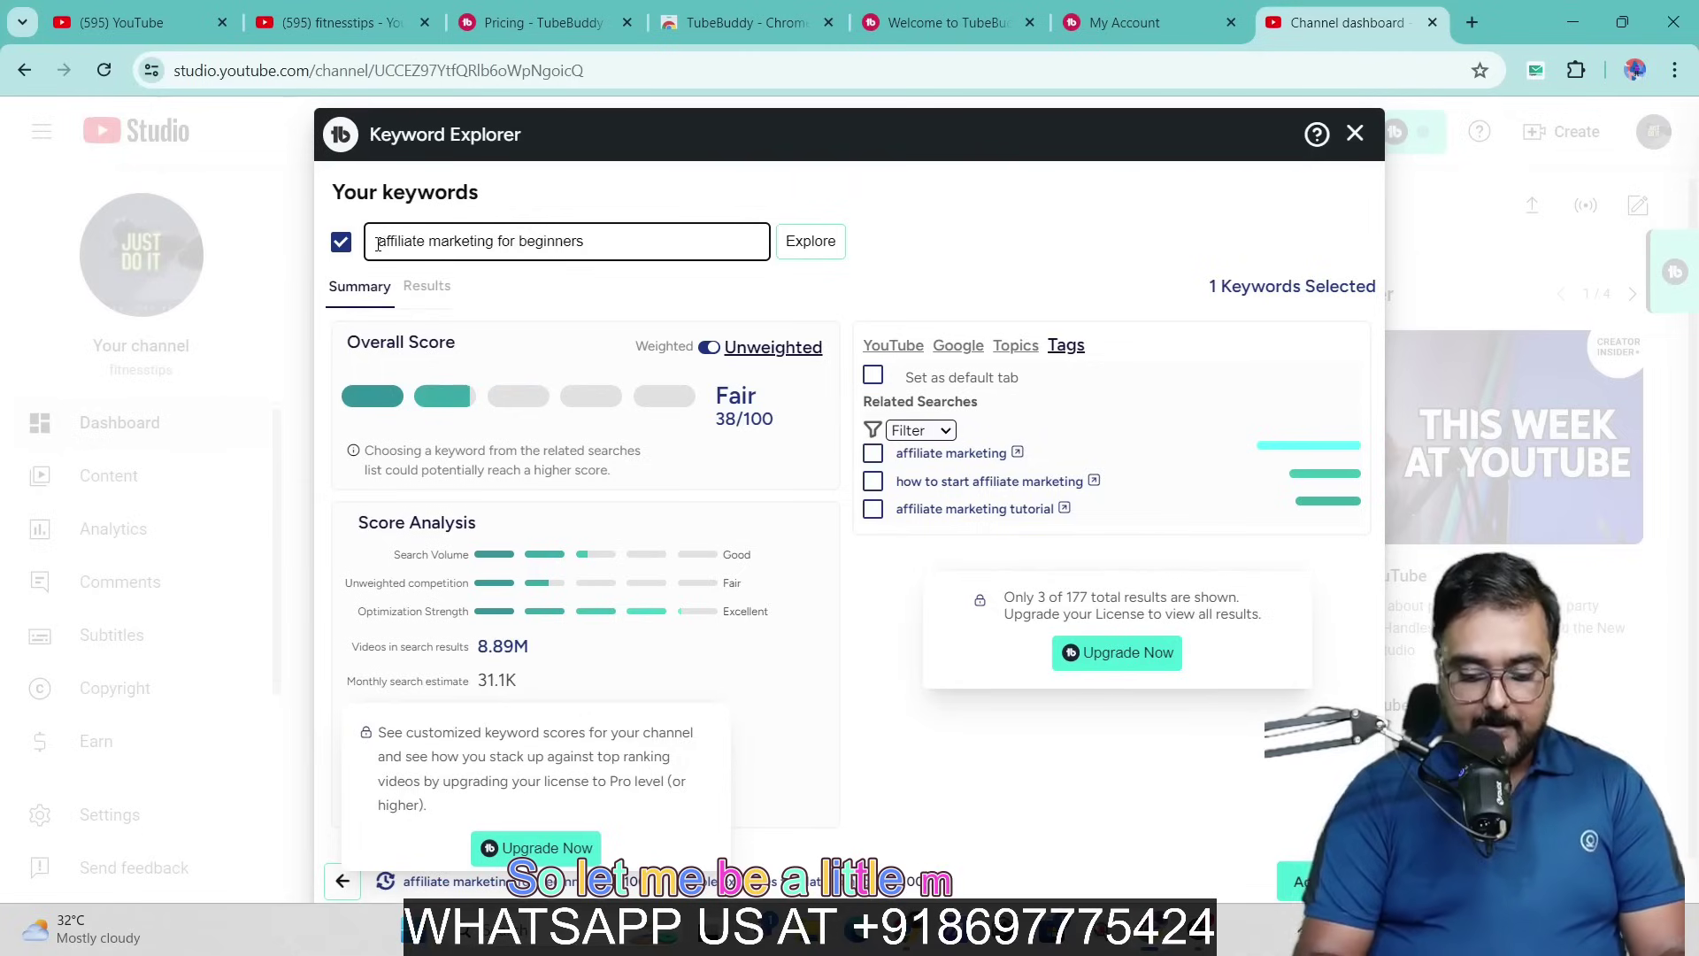
pyautogui.click(379, 244)
pyautogui.write('pinterest')
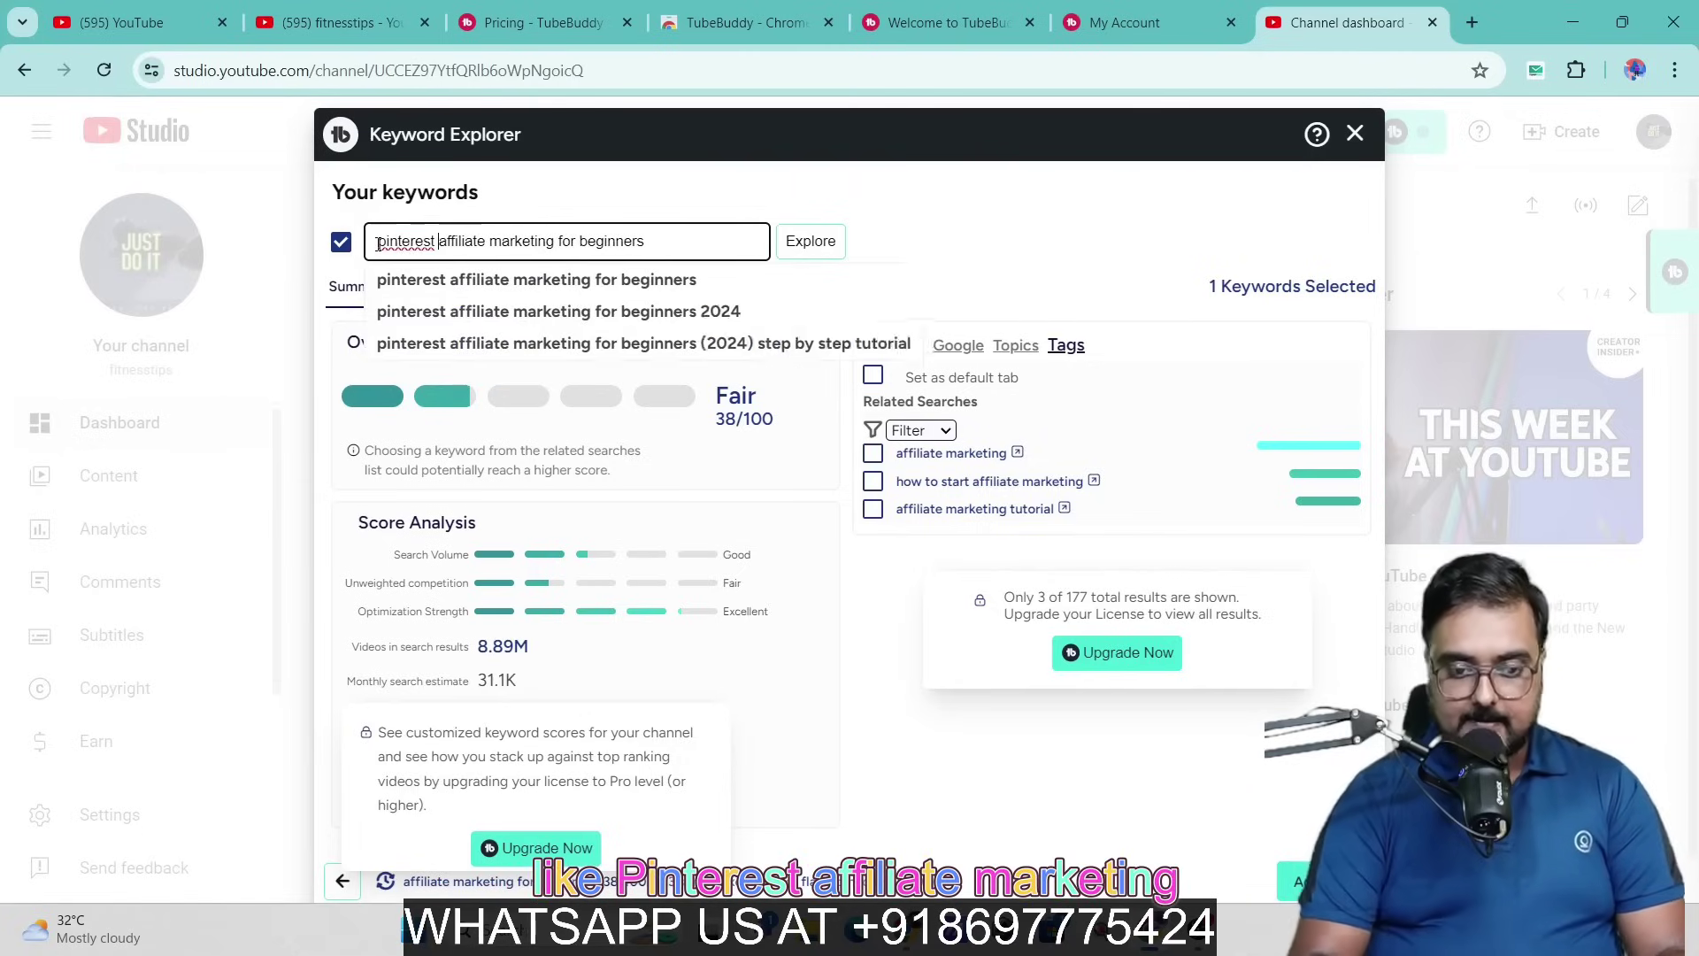
pyautogui.click(812, 242)
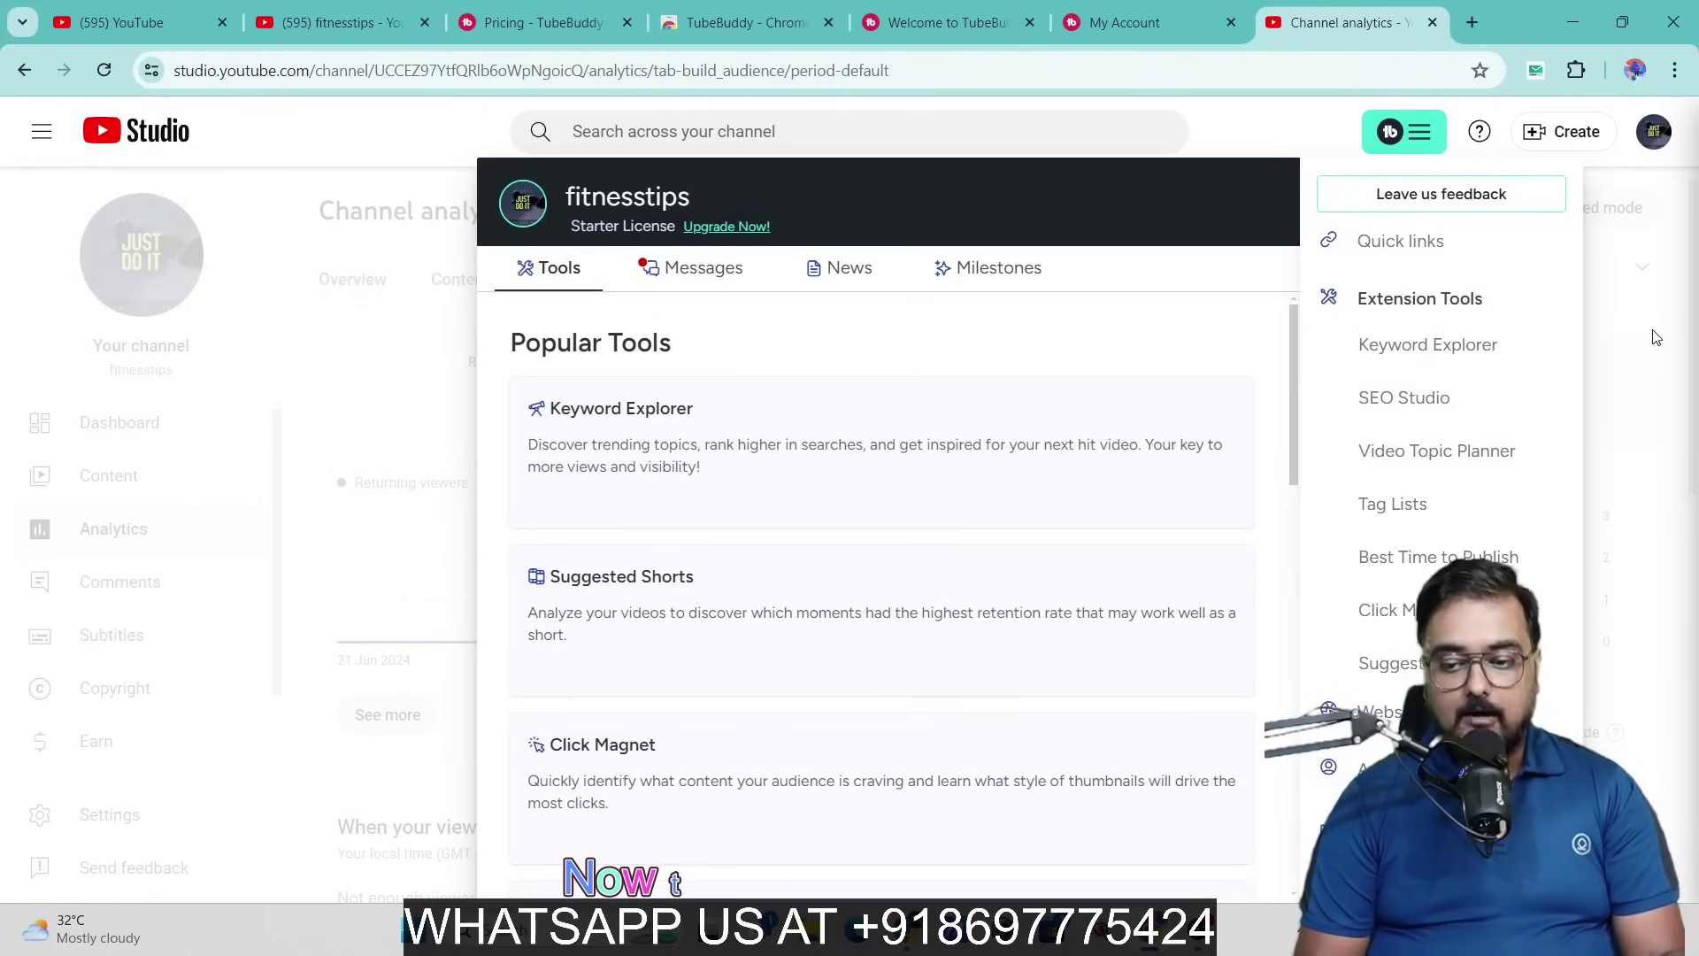
# Step: Close the TubeBuddy menu and search YouTube for "fitness tips for beginners" from the open channel page
pyautogui.click(1586, 379)
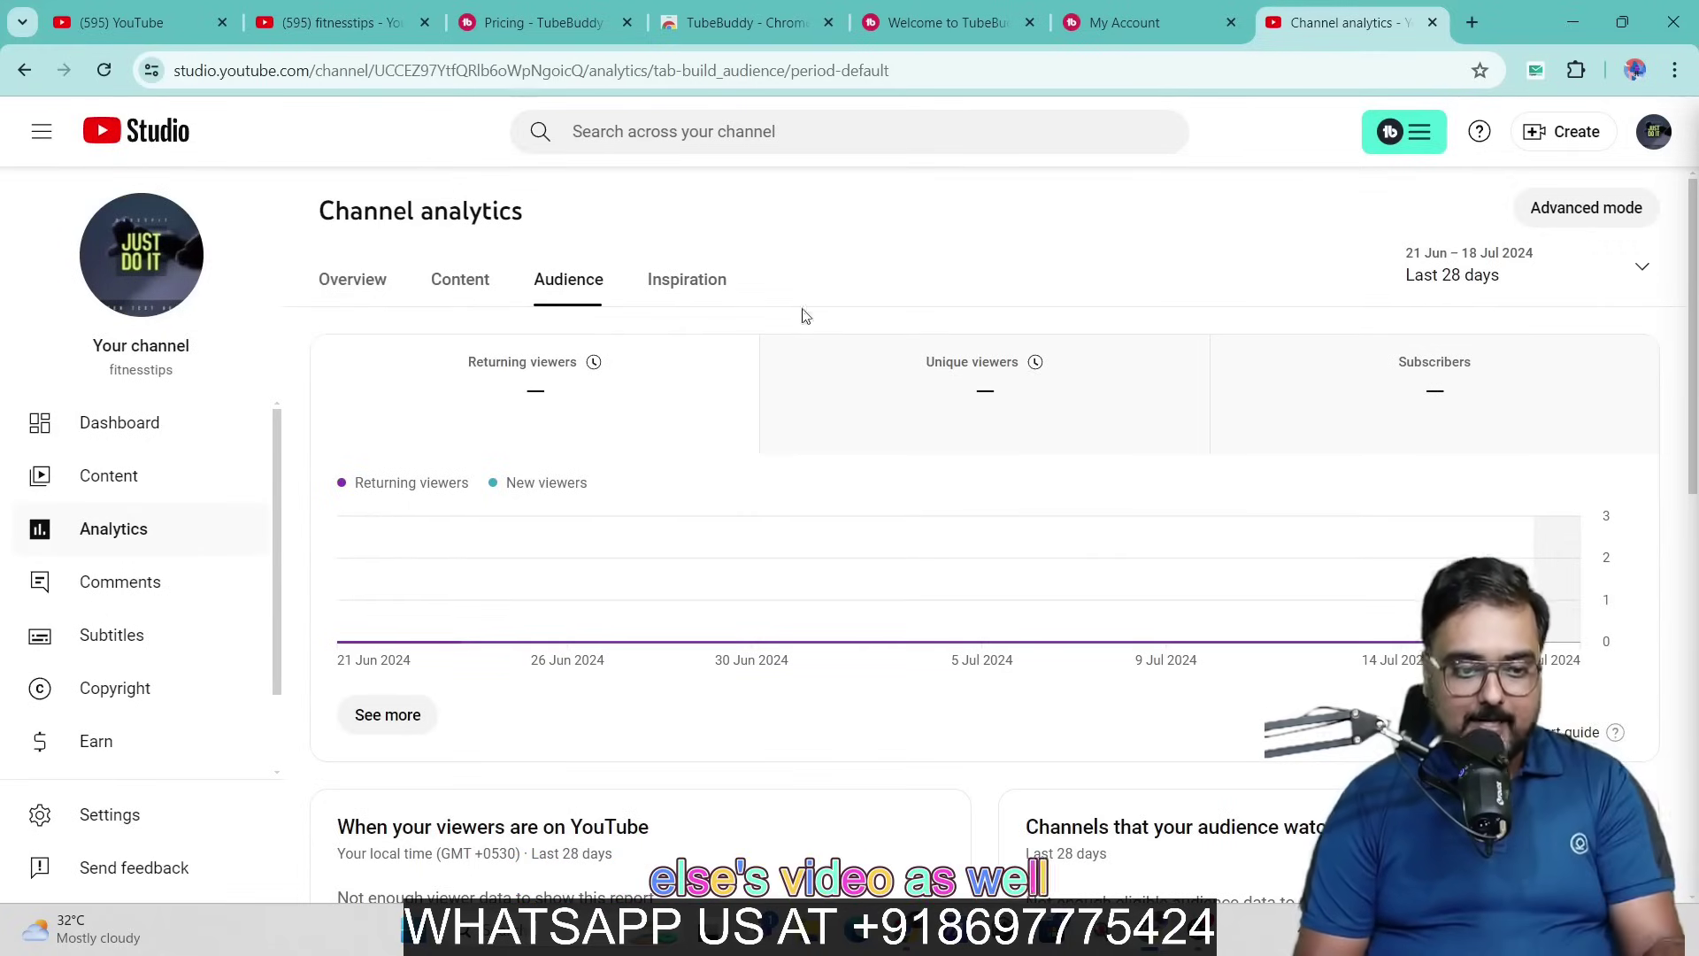
pyautogui.click(432, 12)
pyautogui.click(578, 127)
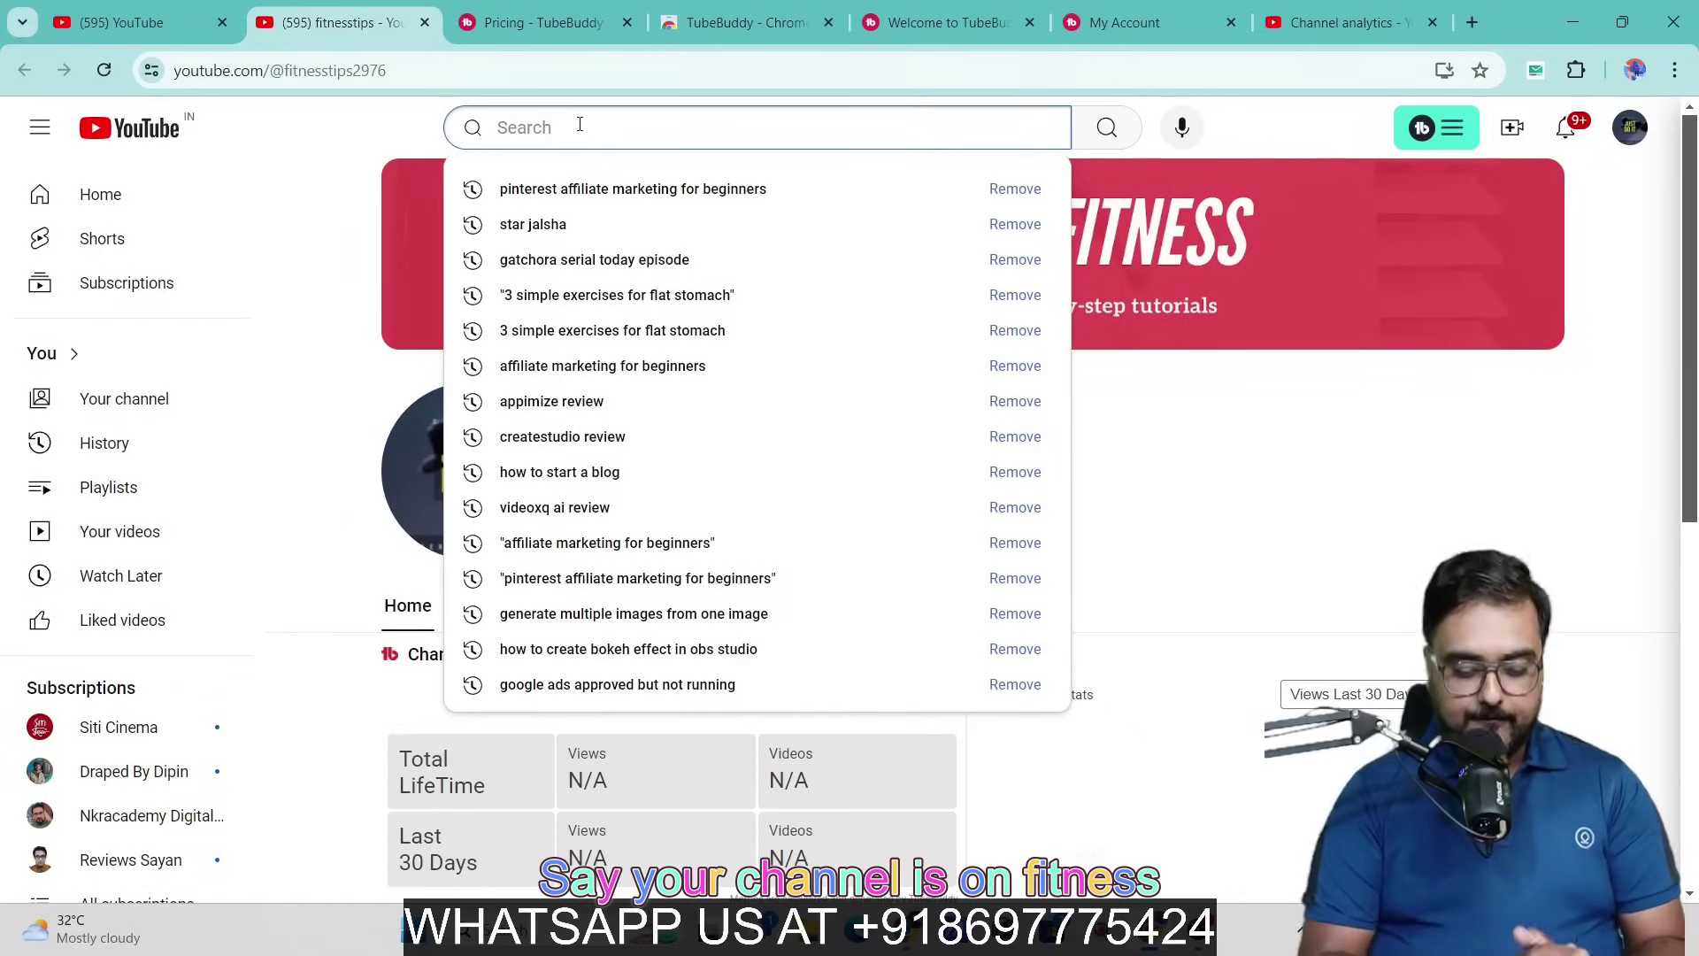
pyautogui.write('fitness t')
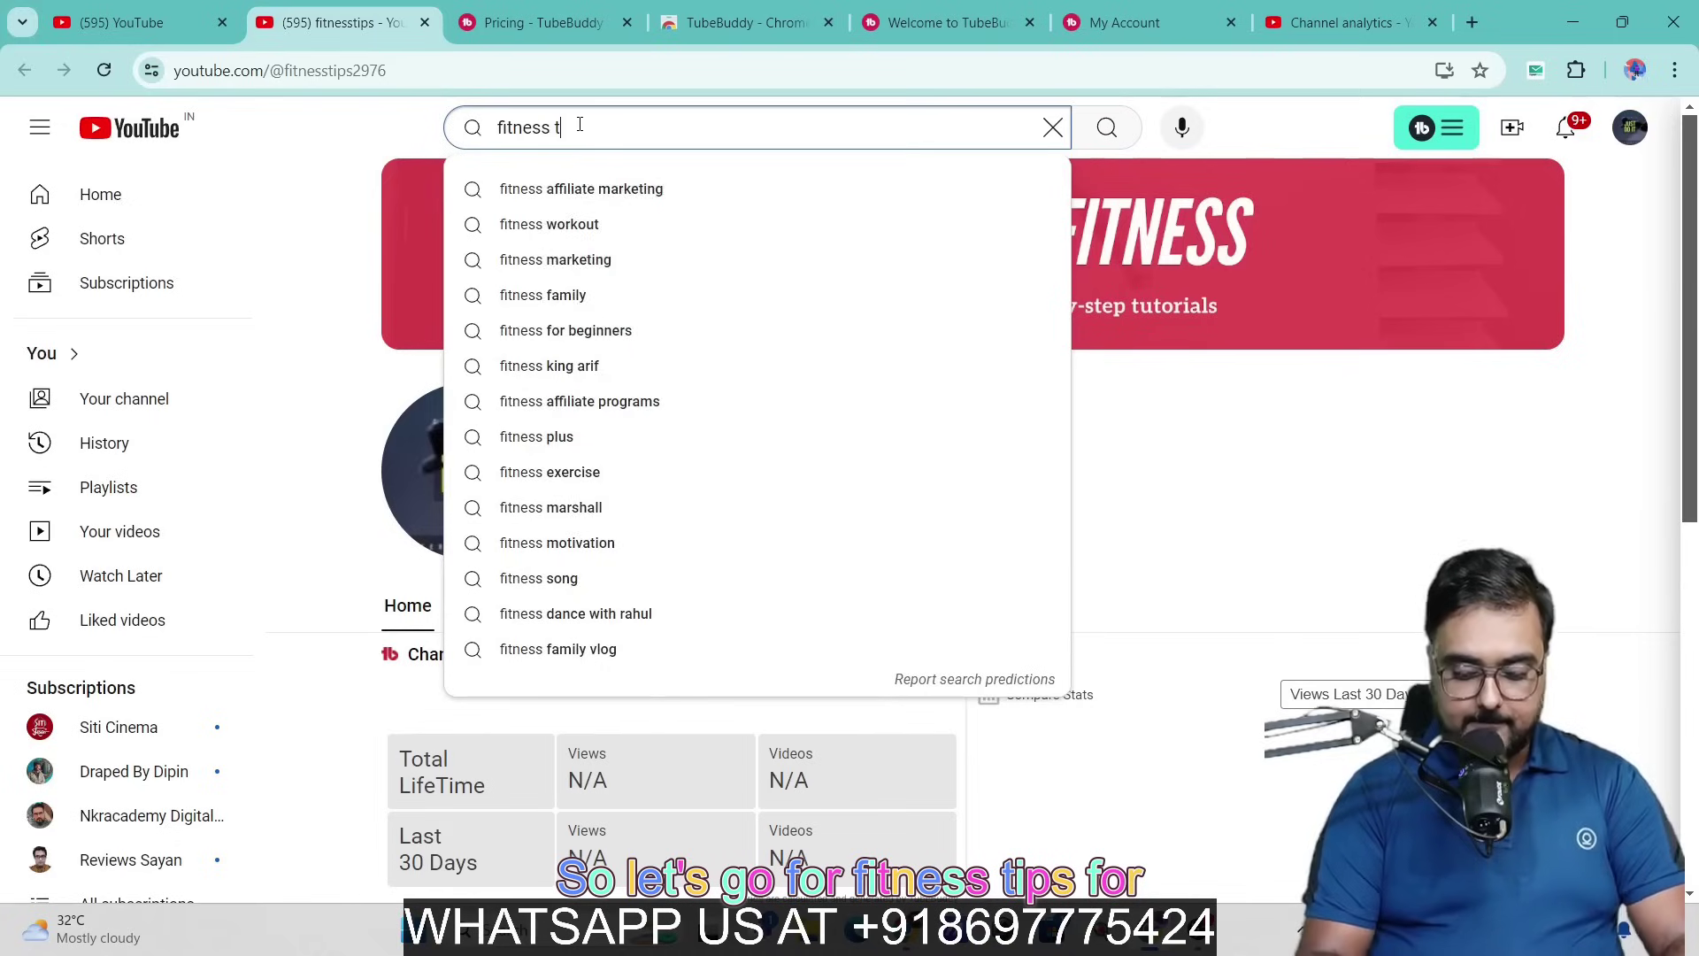
pyautogui.write('ips')
pyautogui.click(567, 226)
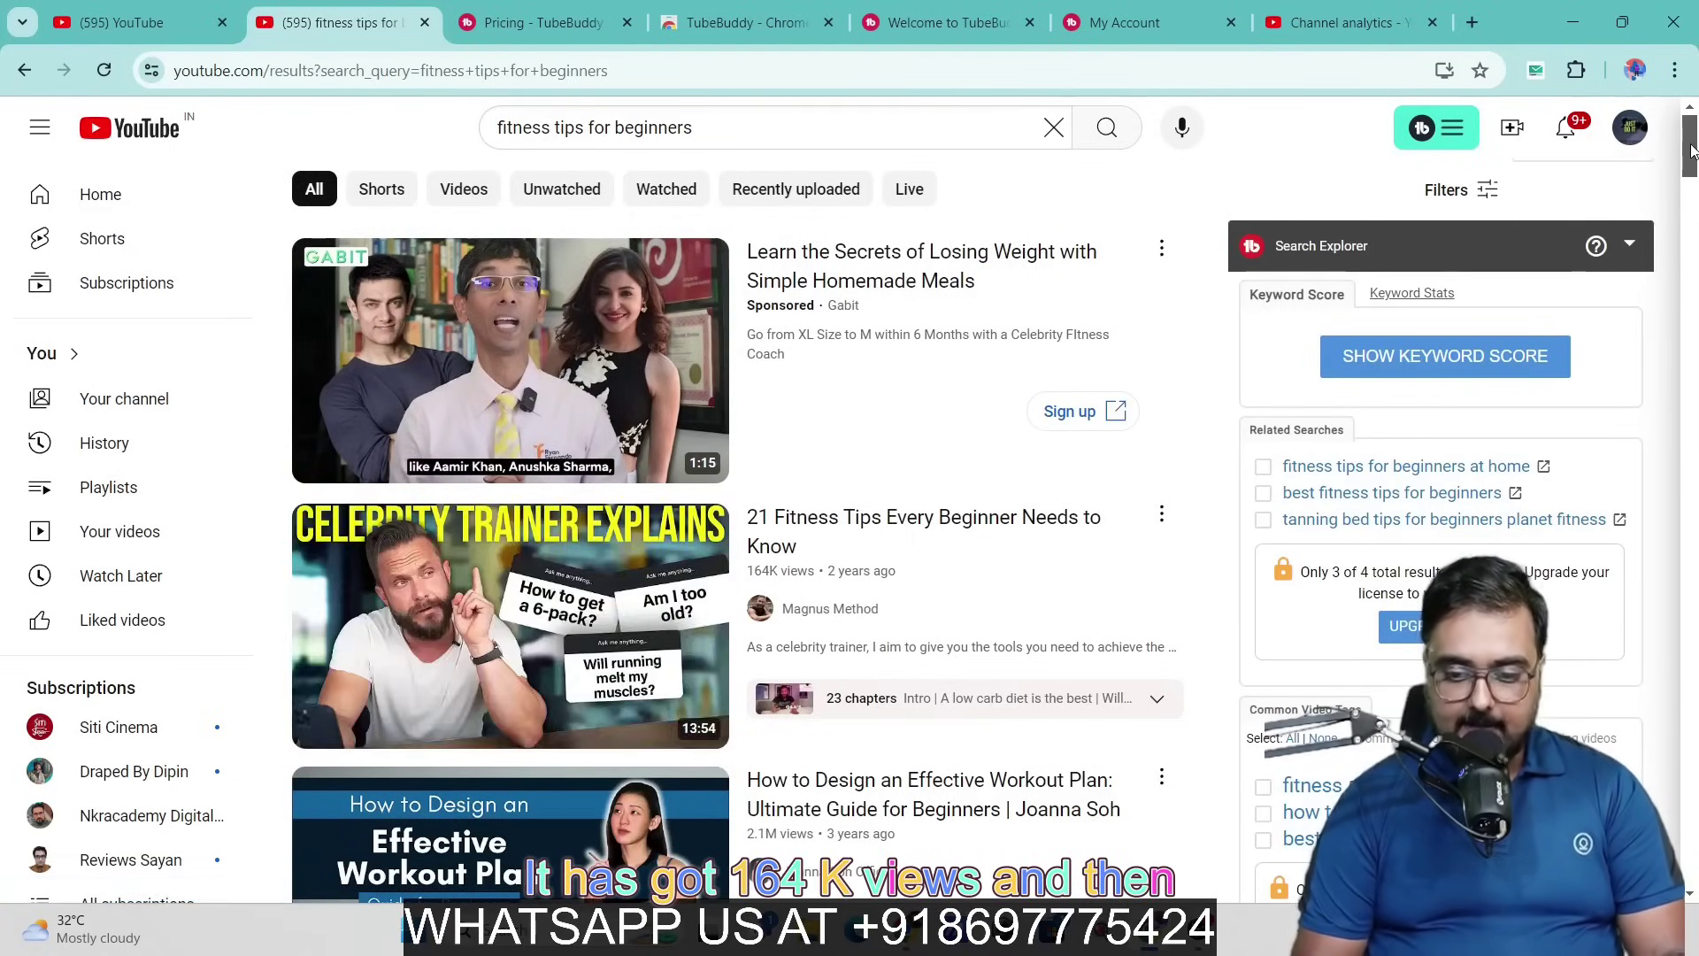
# Step: Open the video "How to Design an Effective Workout Plan: Ultimate Guide for Beginners" and examine its Videolytics summary and SEO figures
pyautogui.scroll(-4, 1692, 150)
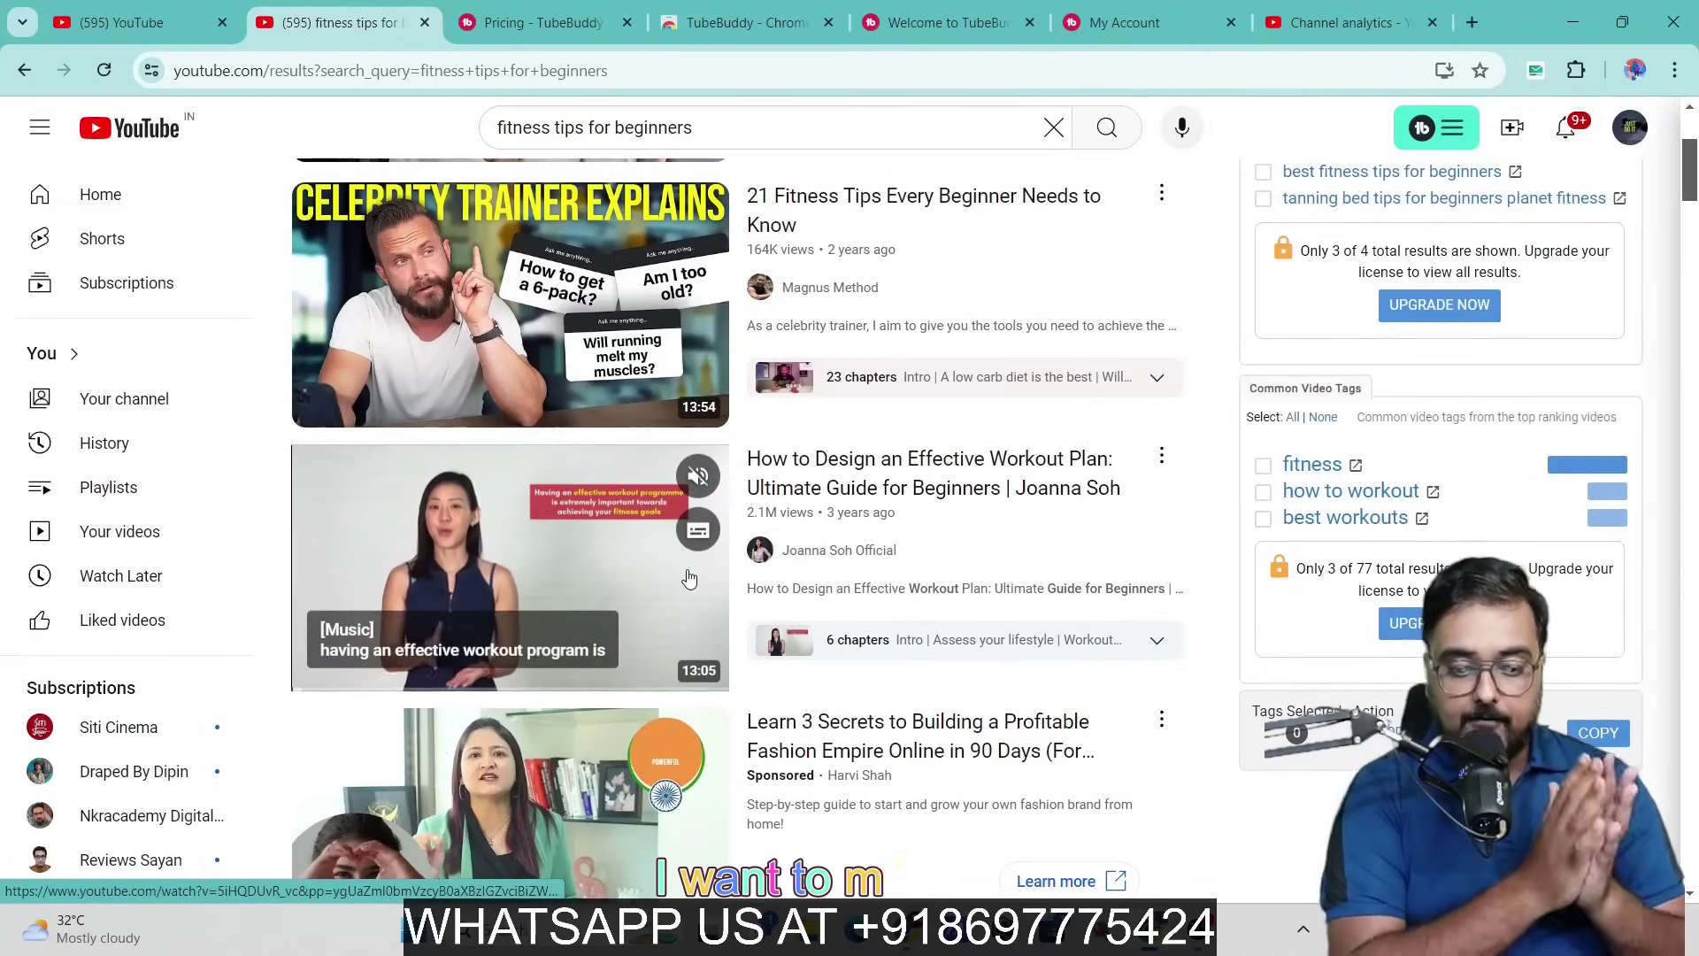
pyautogui.click(689, 579)
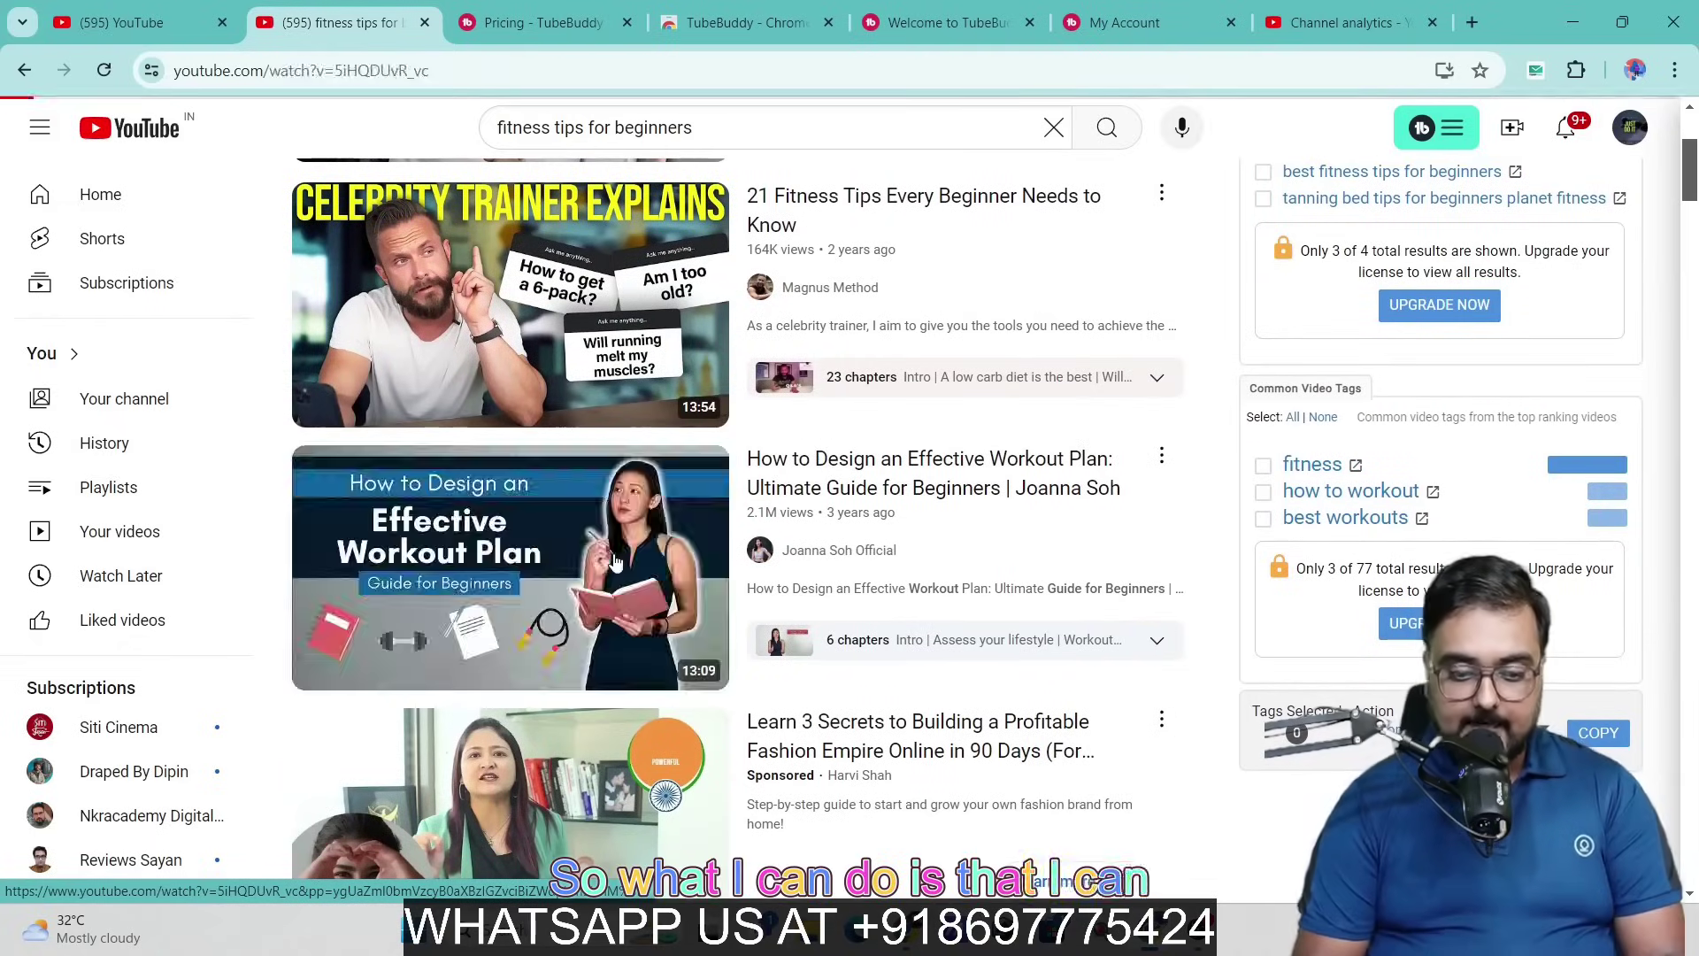
pyautogui.scroll(-1, 1686, 189)
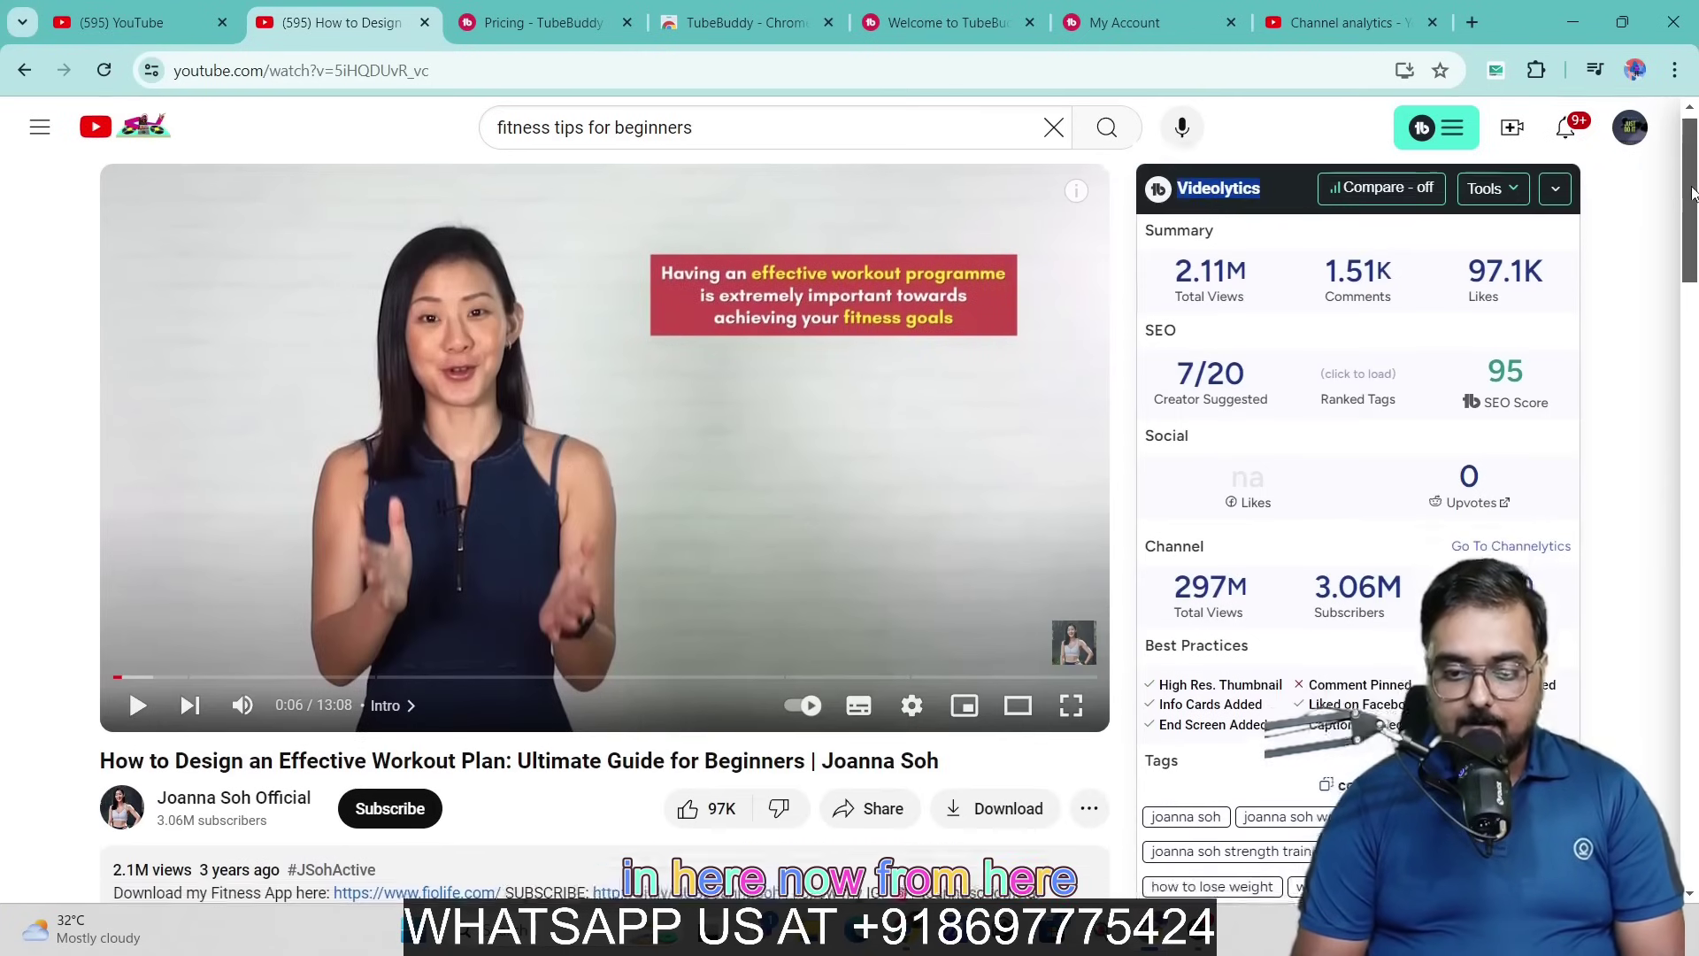
pyautogui.scroll(1, 1393, 258)
pyautogui.moveTo(1179, 280)
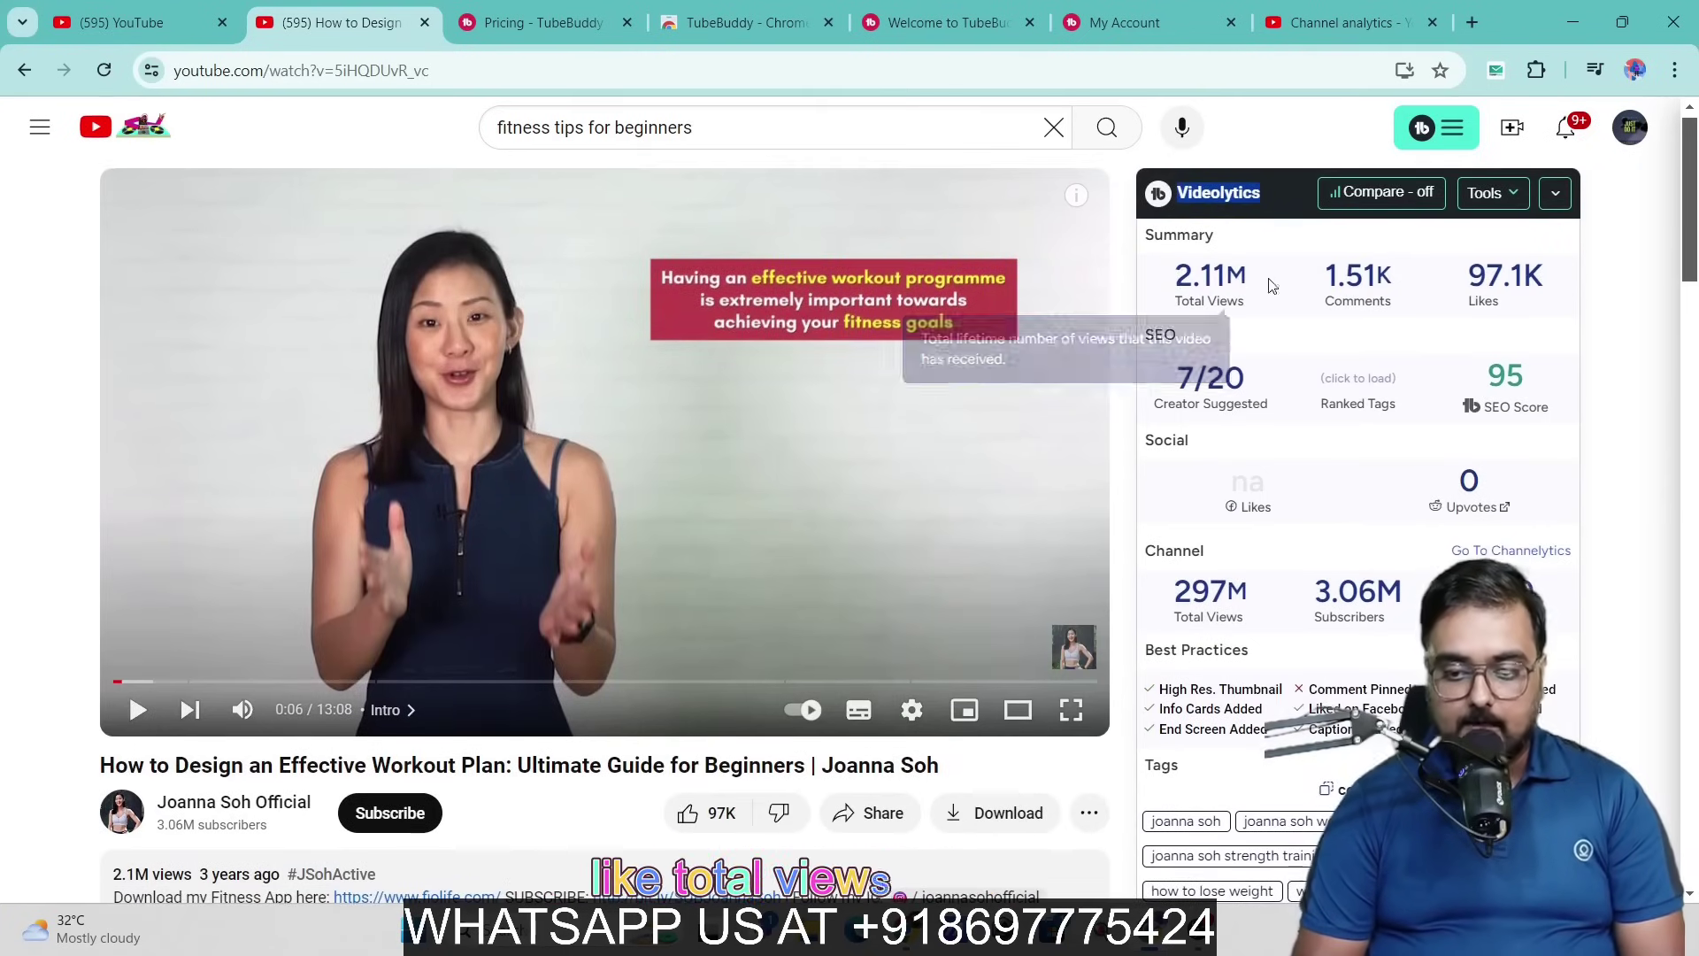
pyautogui.moveTo(1380, 275)
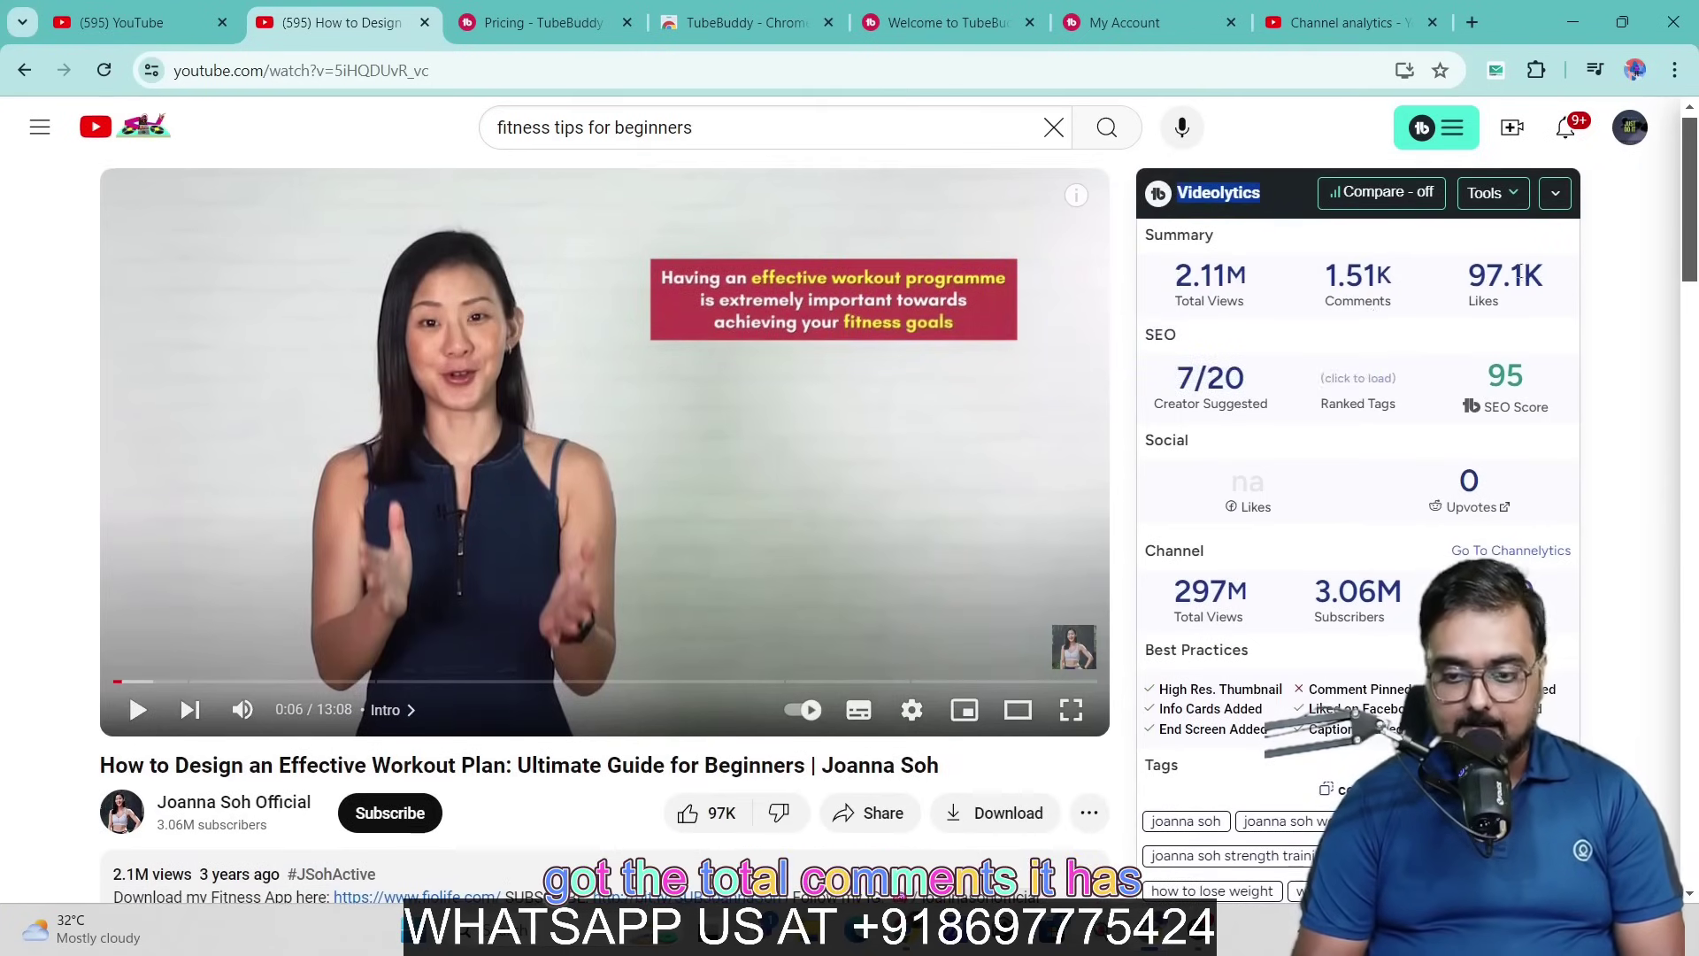
pyautogui.moveTo(1242, 384)
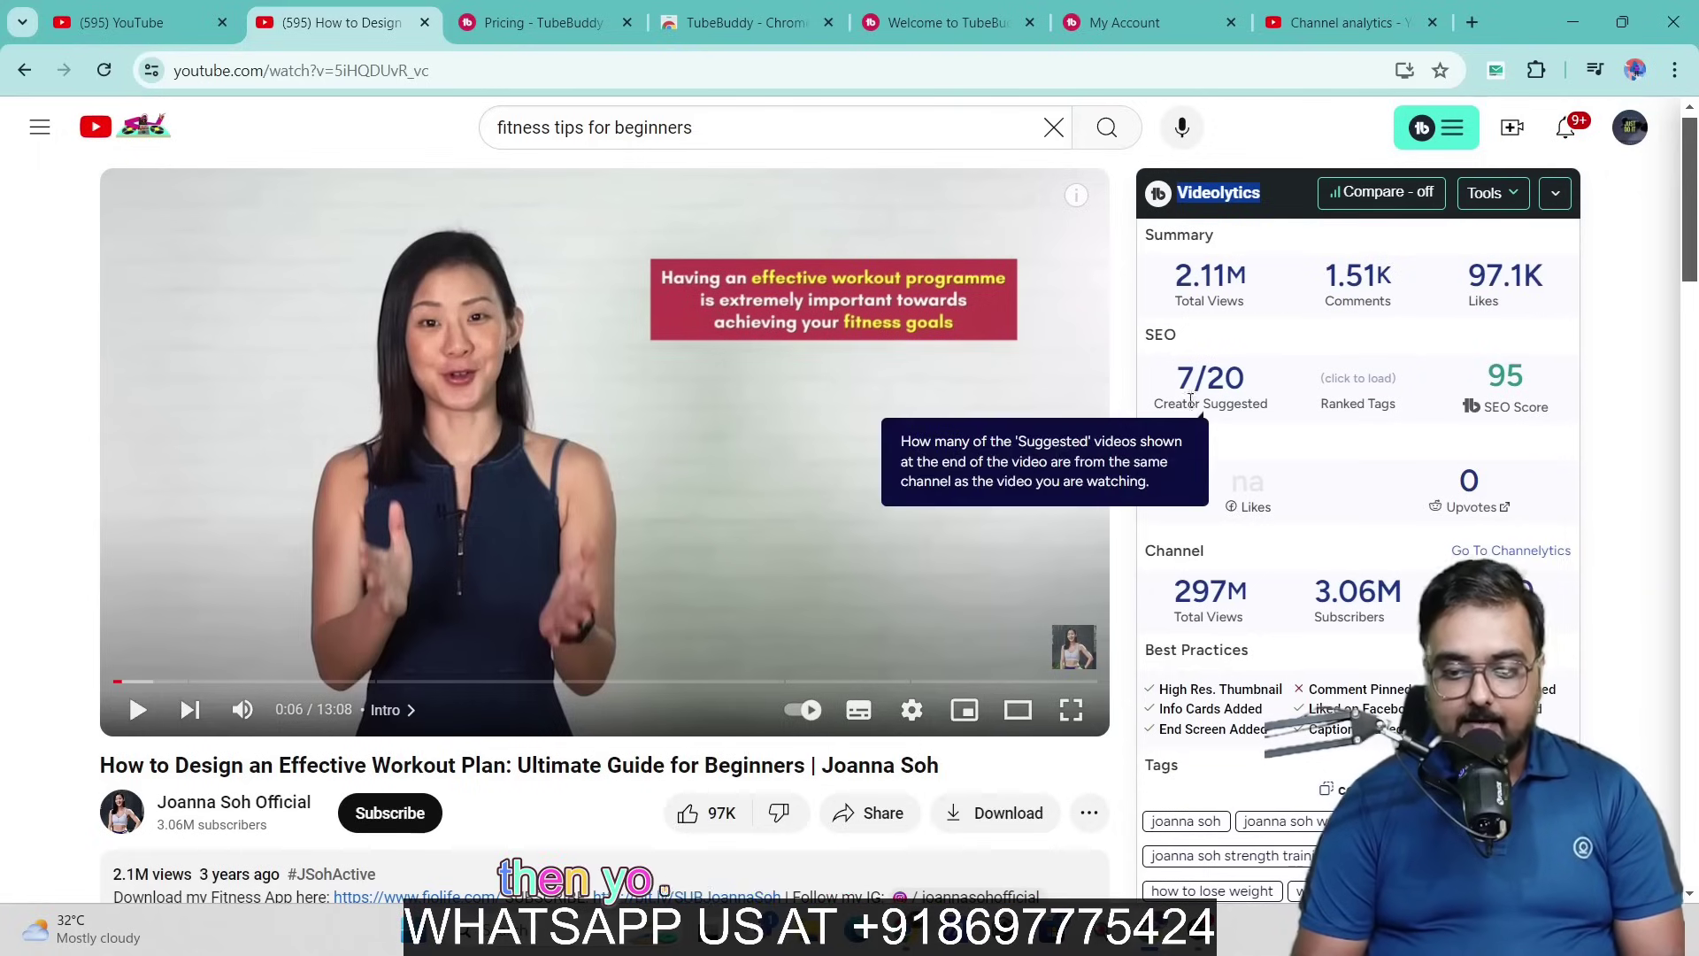
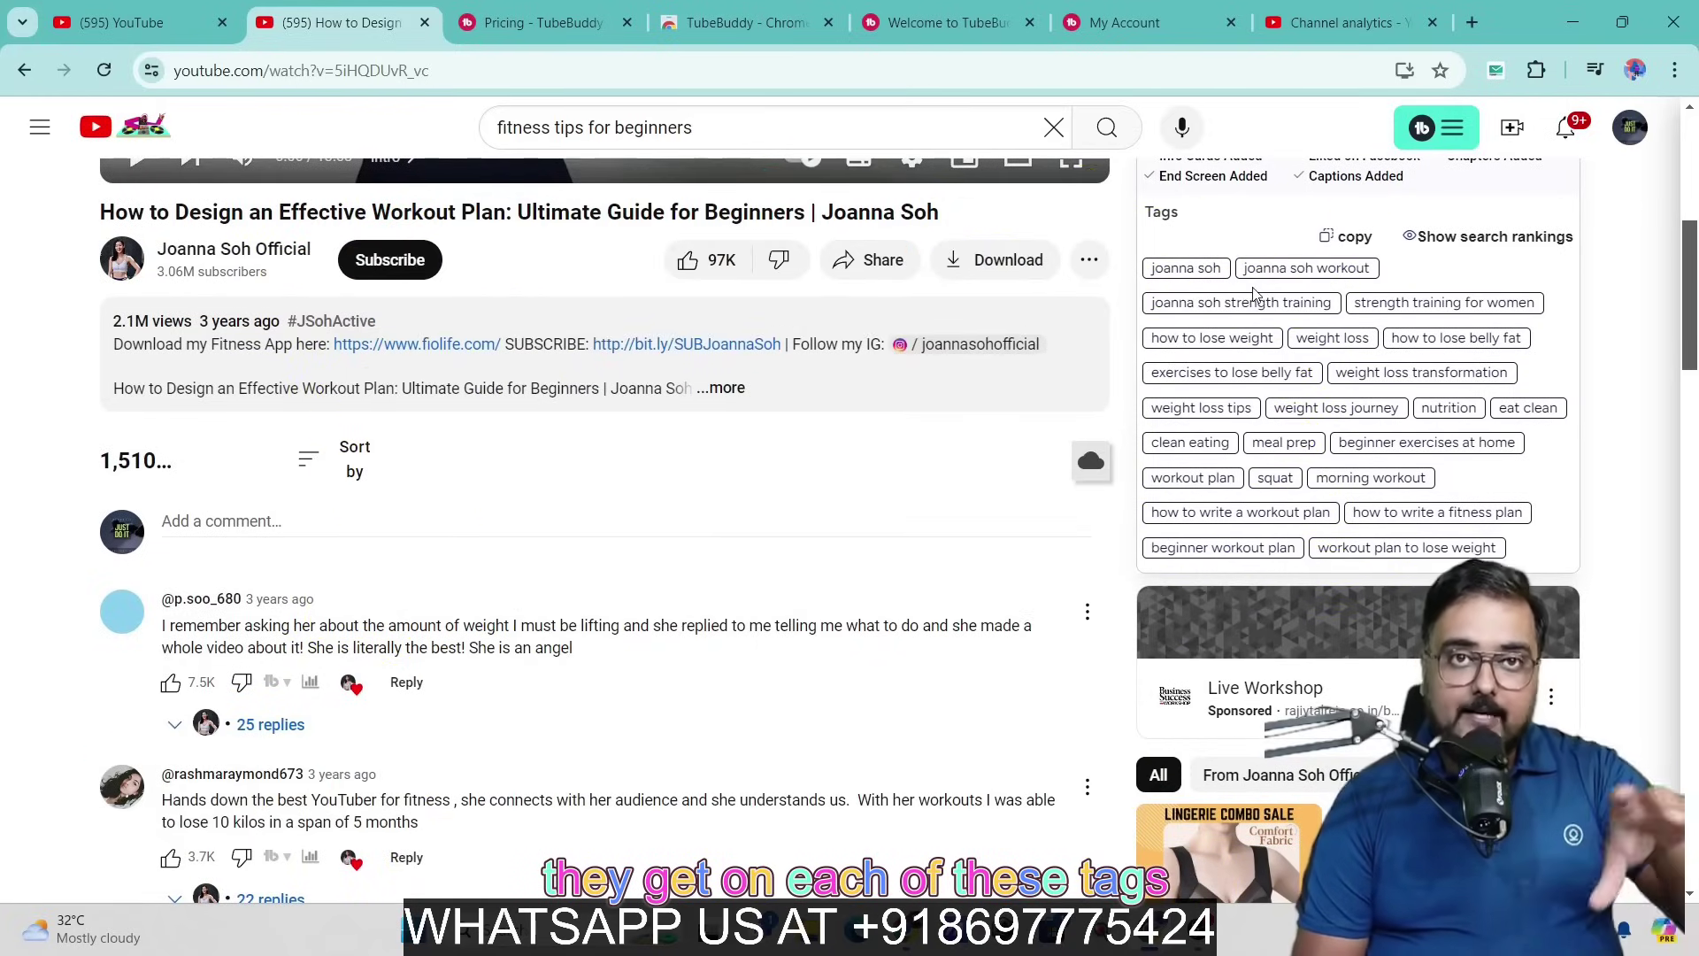
# Step: Show the search rankings of the video's tags and open the options for copying the tags
pyautogui.click(1443, 237)
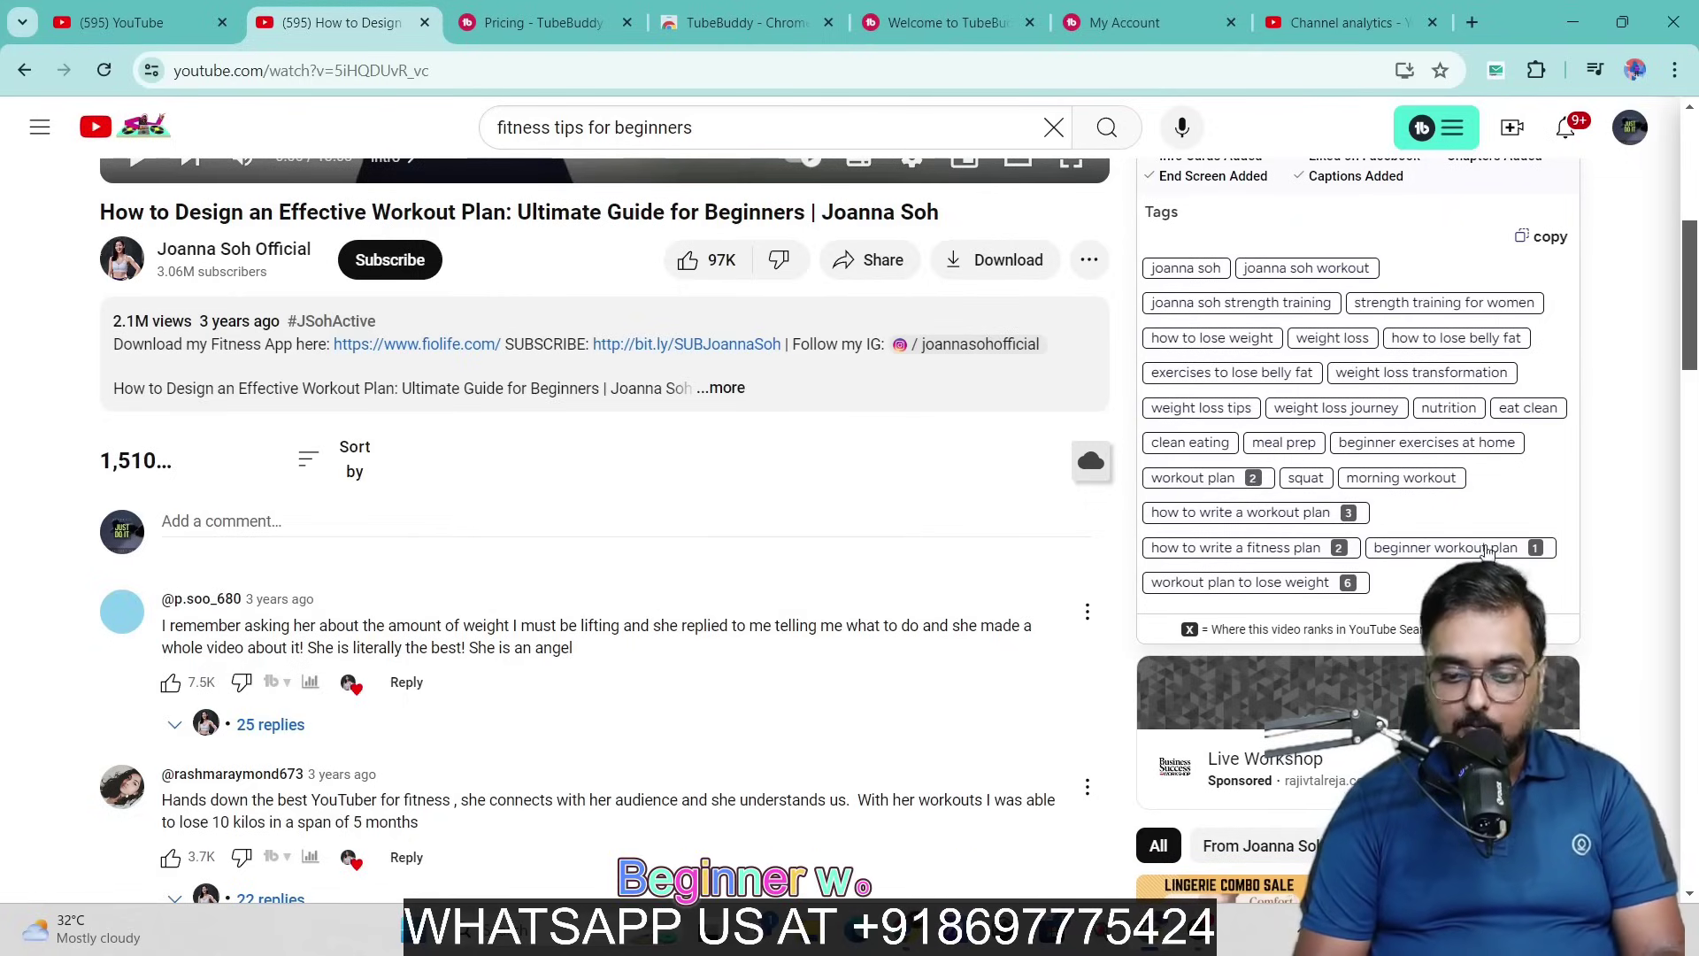
pyautogui.scroll(-2, 1695, 371)
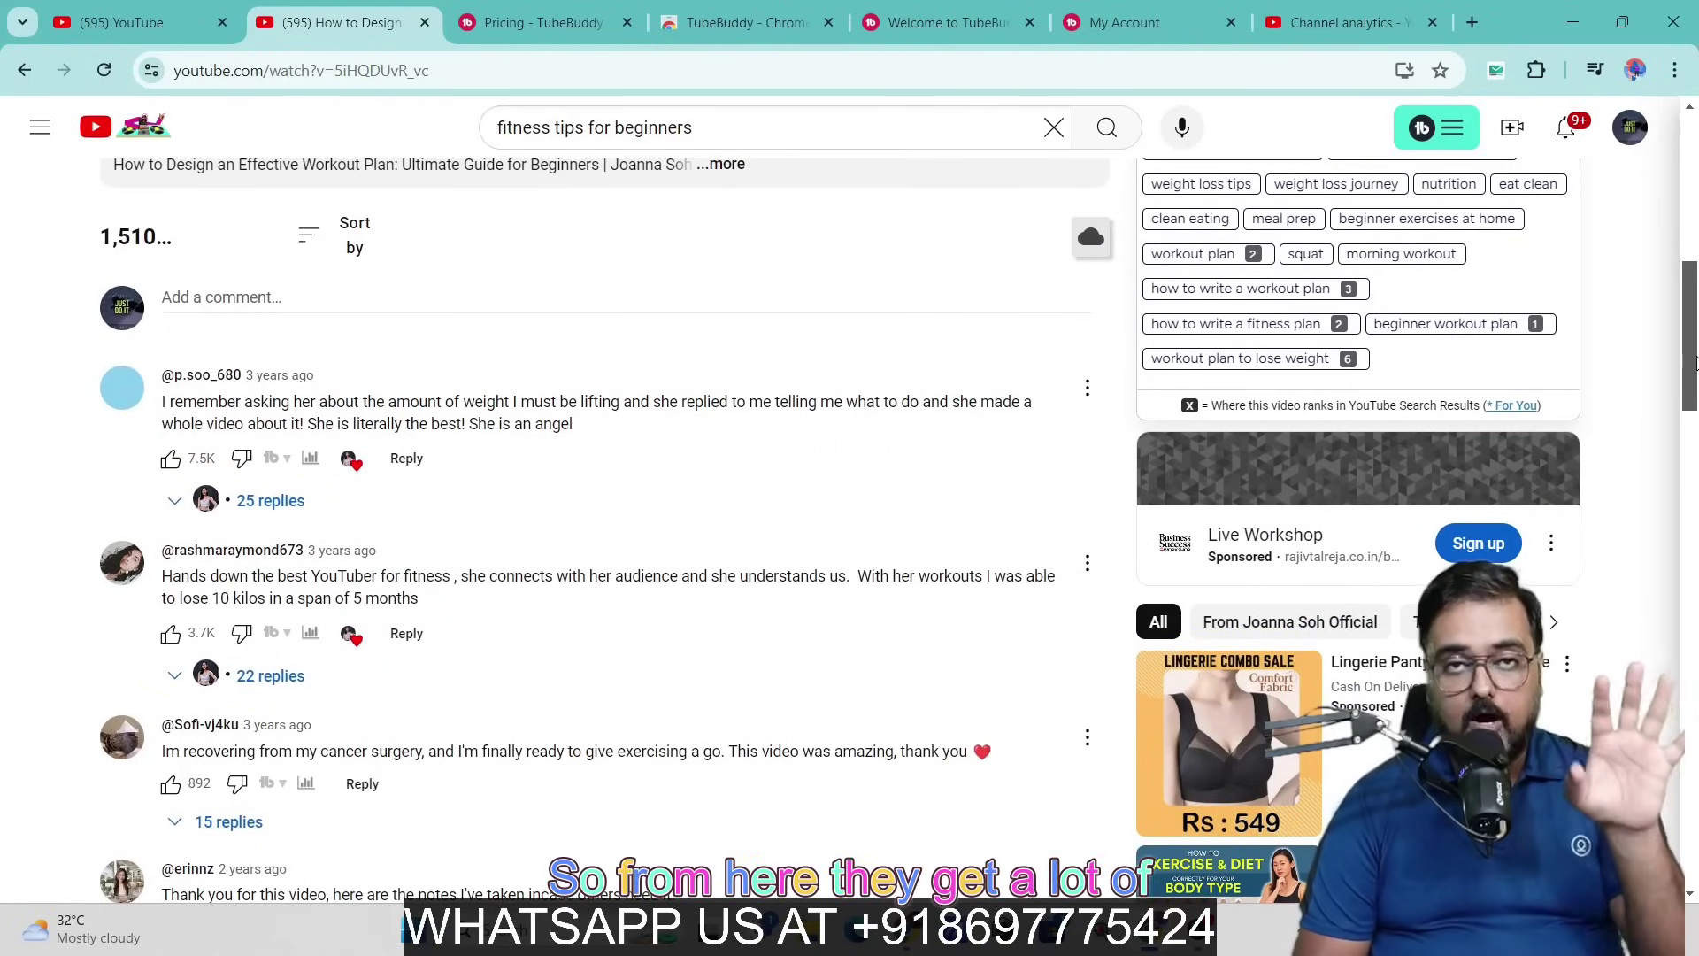
pyautogui.scroll(4, 1627, 359)
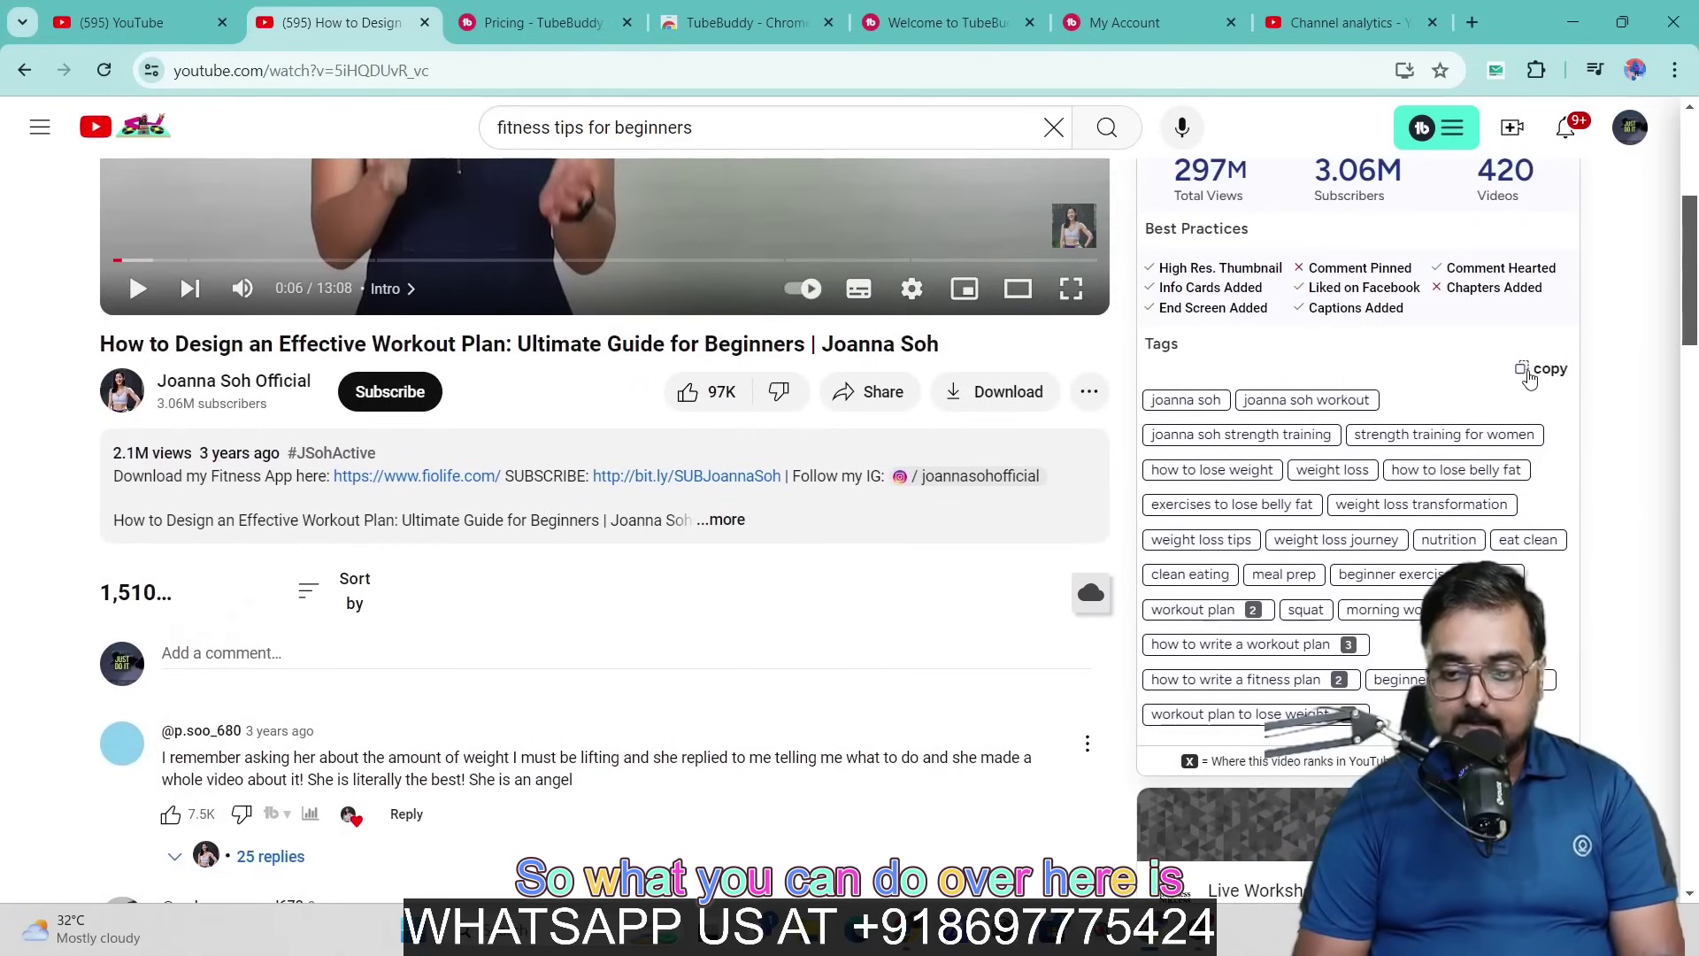
pyautogui.click(1529, 377)
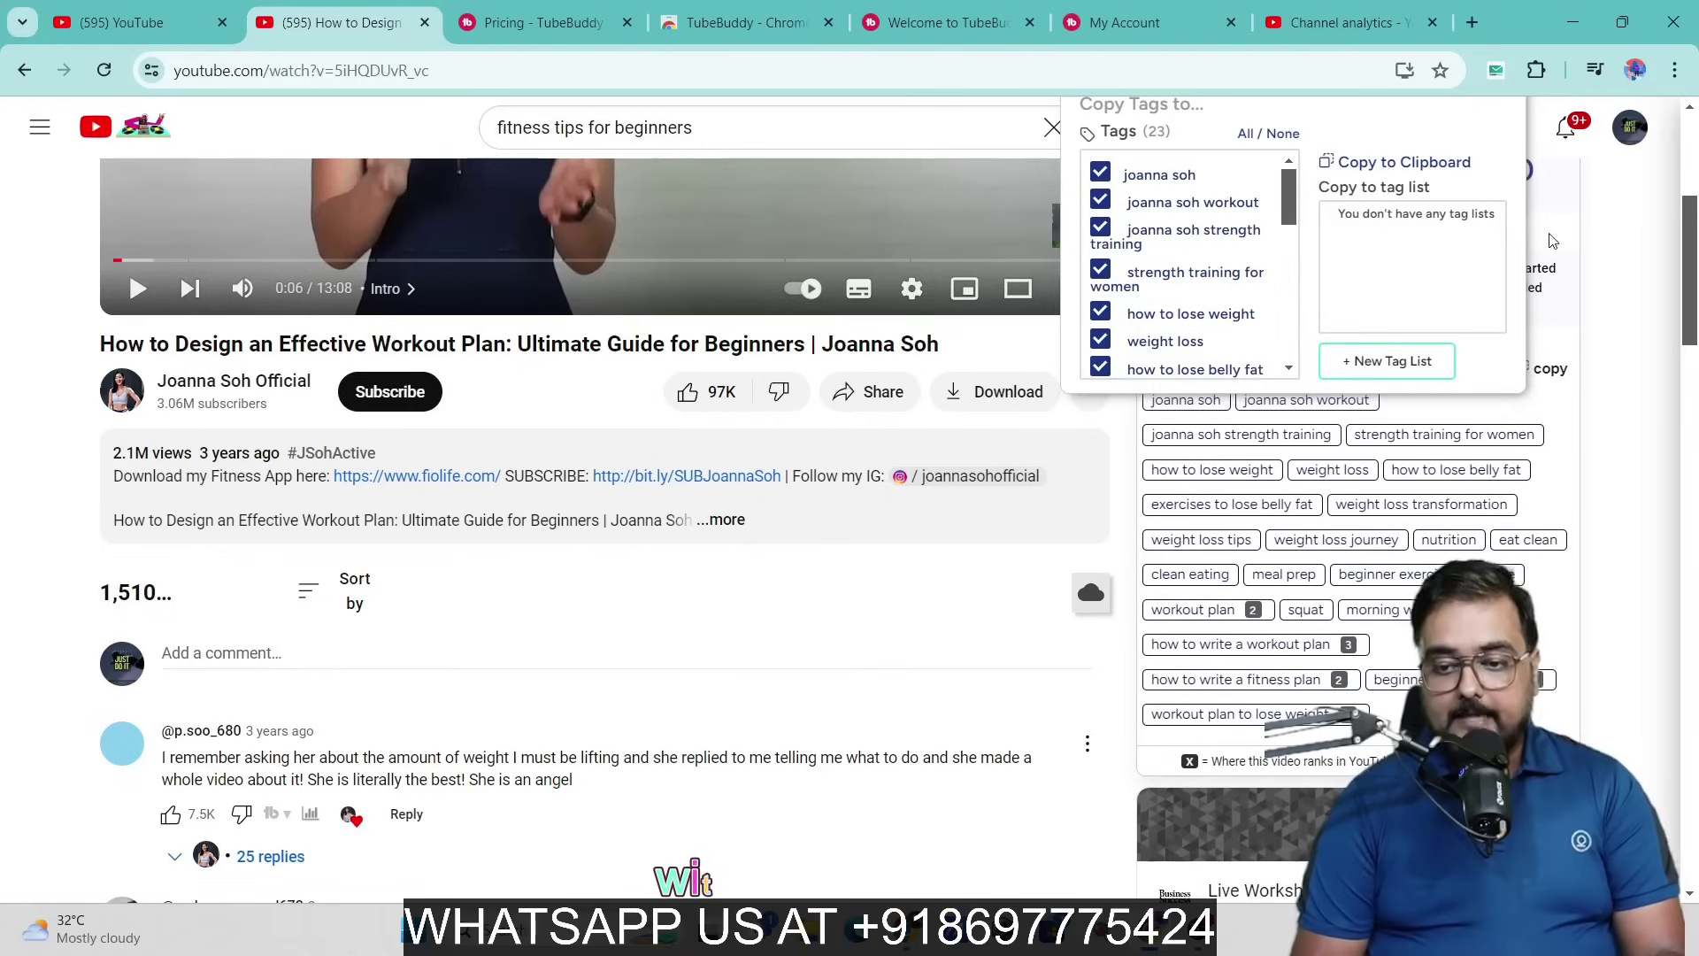
# Step: Look through the Videolytics tools and open the options for comparing this video with another one
pyautogui.moveTo(1691, 265); pyautogui.dragTo(1695, 196)
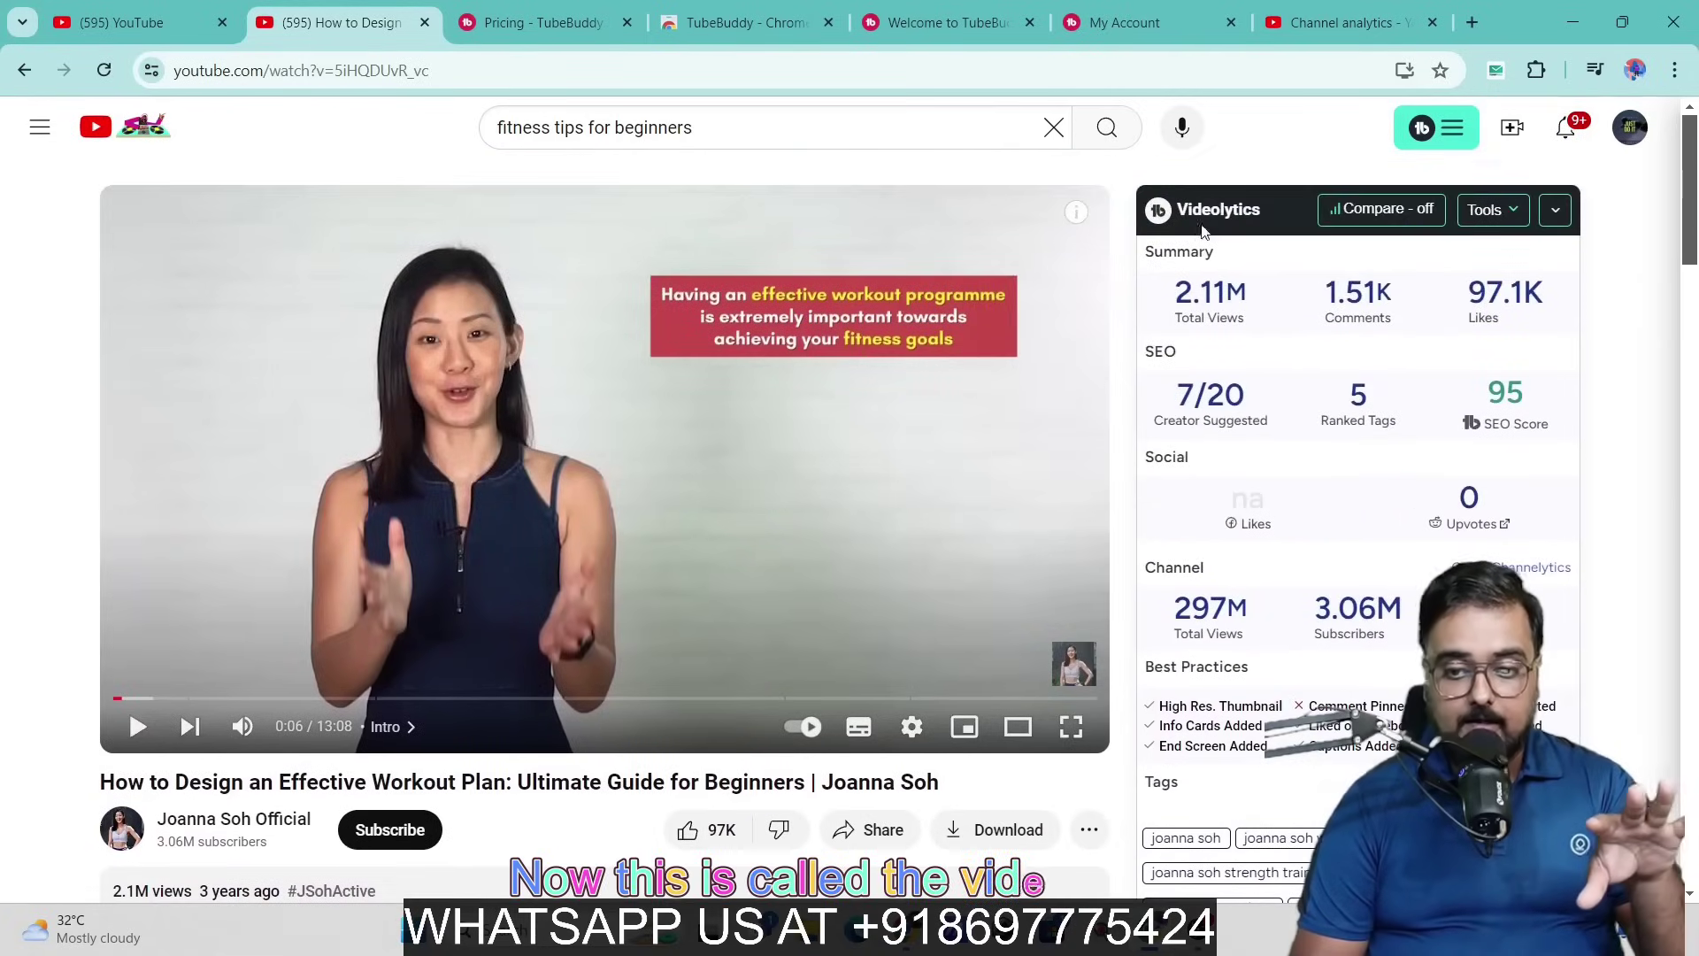
pyautogui.click(1512, 212)
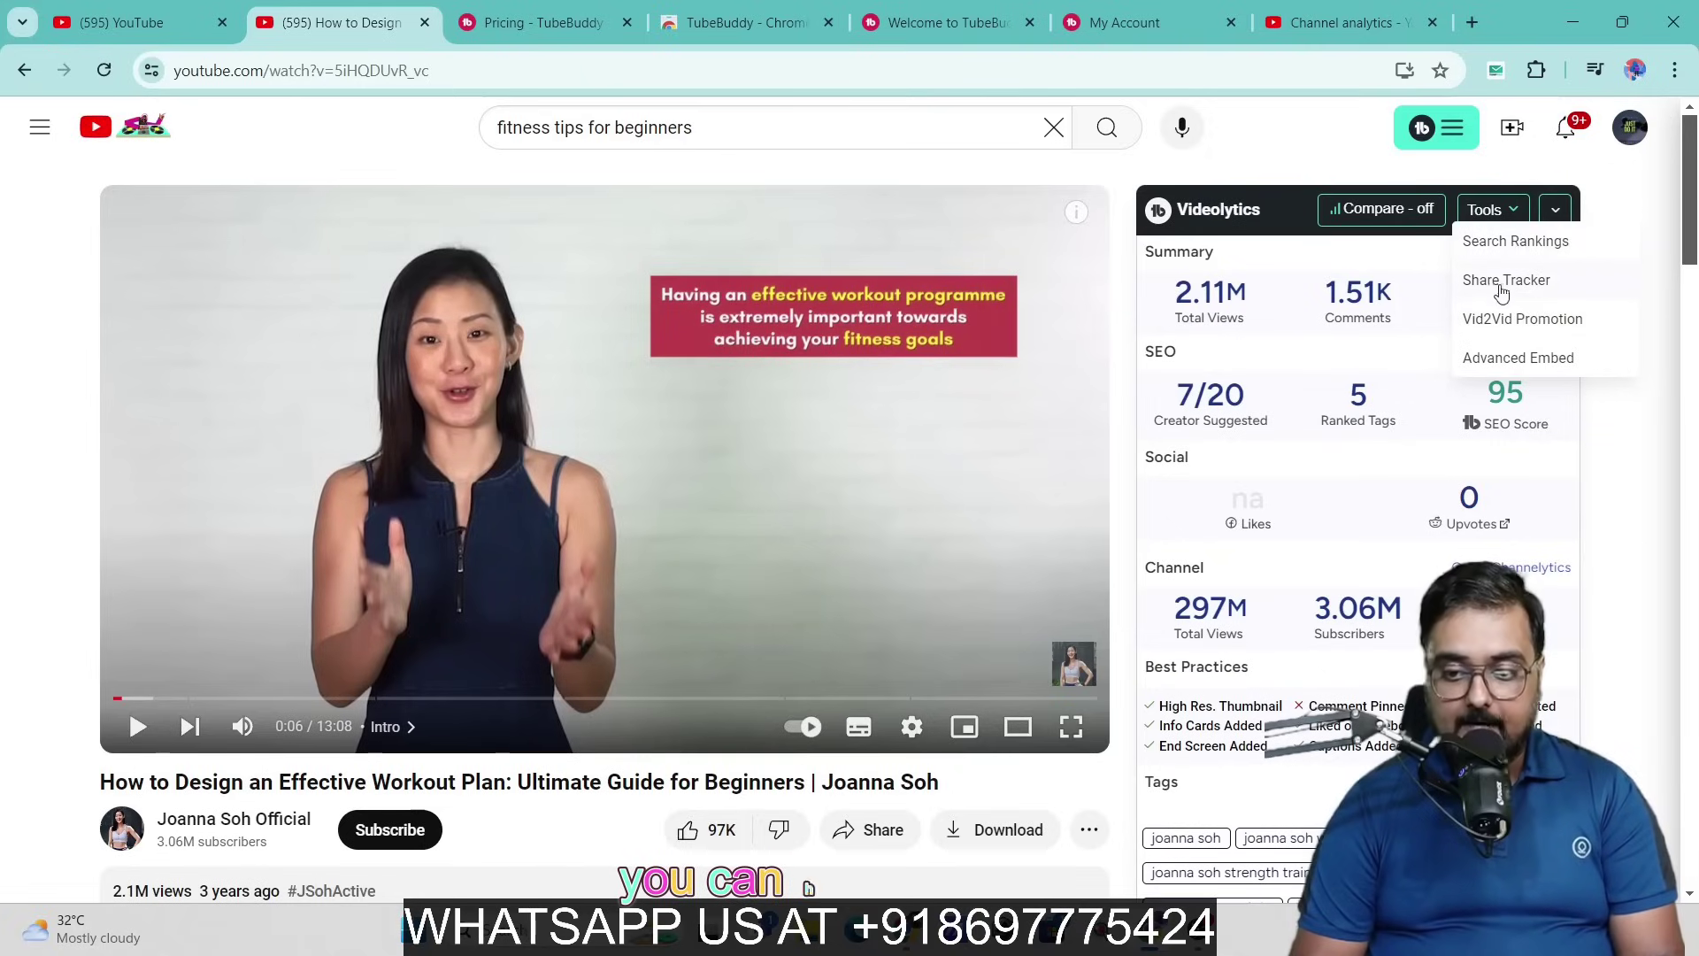
pyautogui.click(1427, 215)
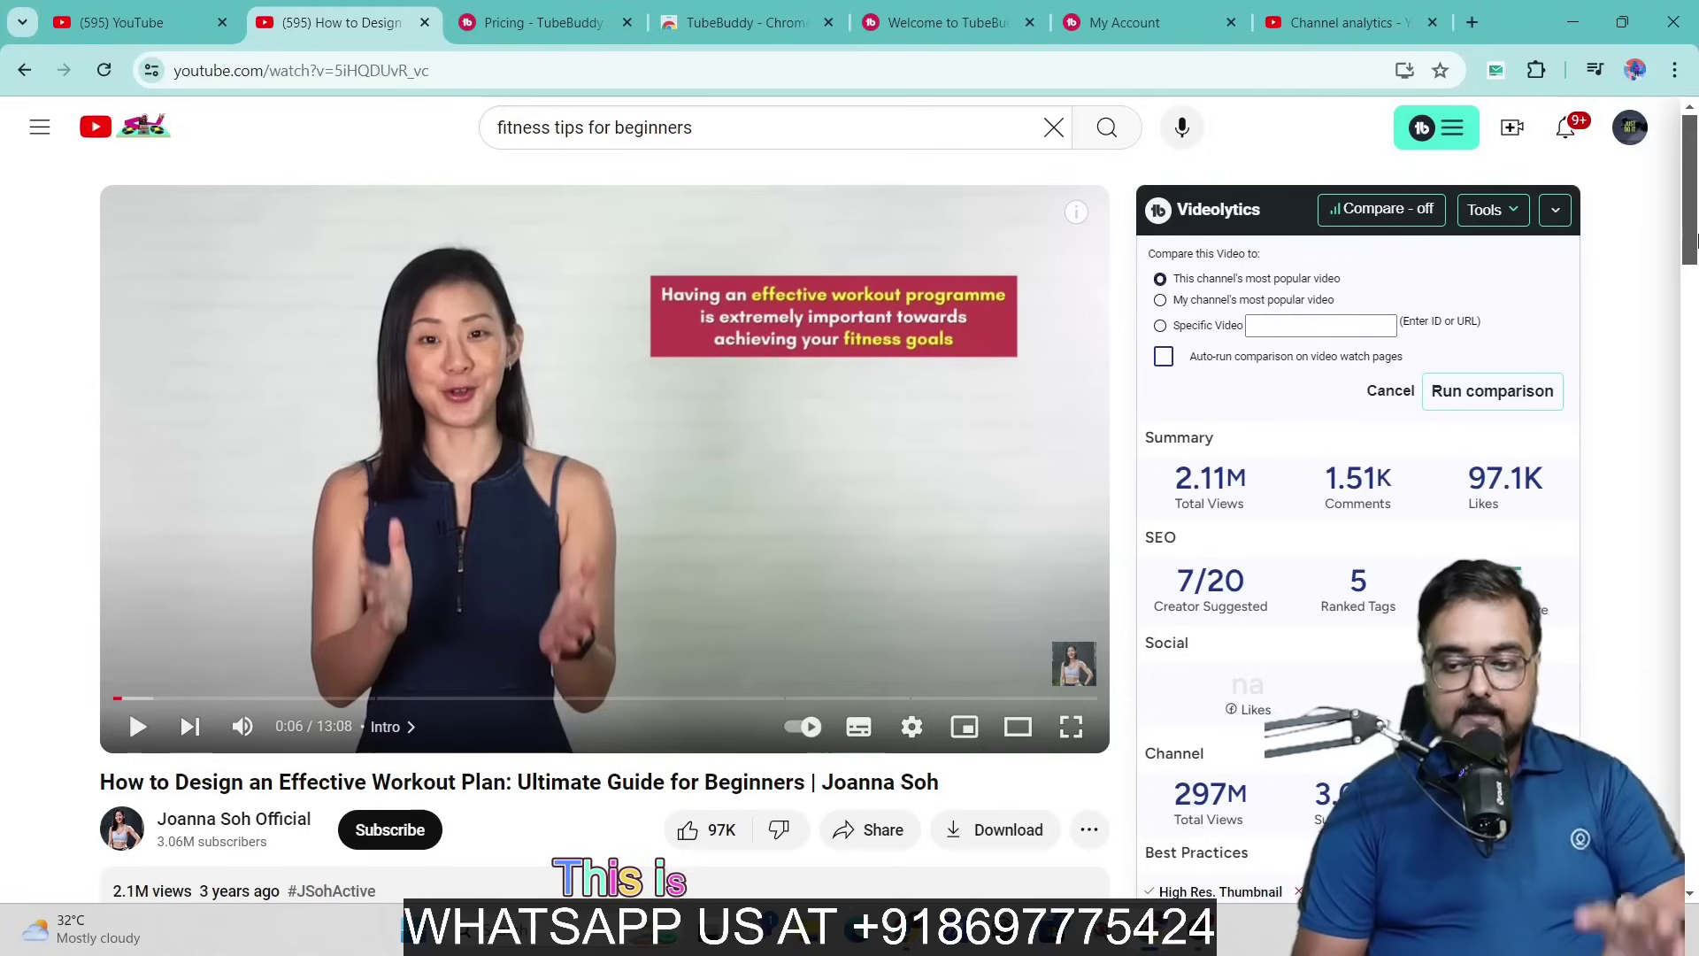
# Step: Go to the video's channel through Channelytics and examine its lifetime and last-30-day statistics
pyautogui.moveTo(1694, 239); pyautogui.dragTo(1695, 329)
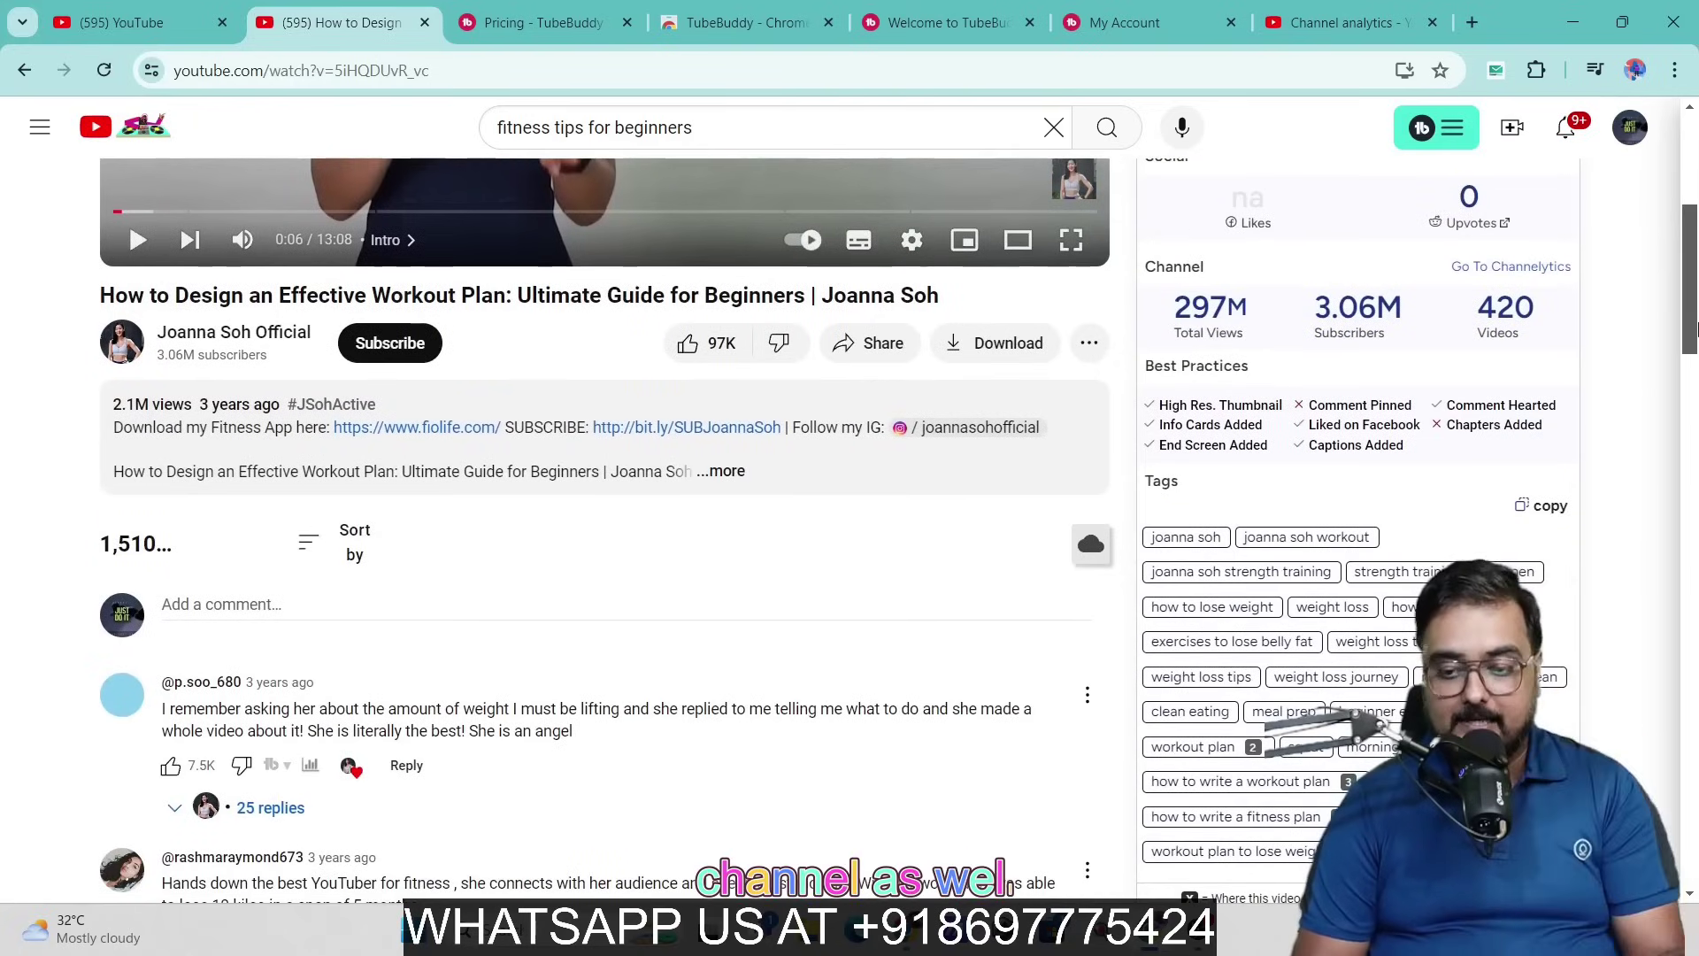
pyautogui.click(1473, 268)
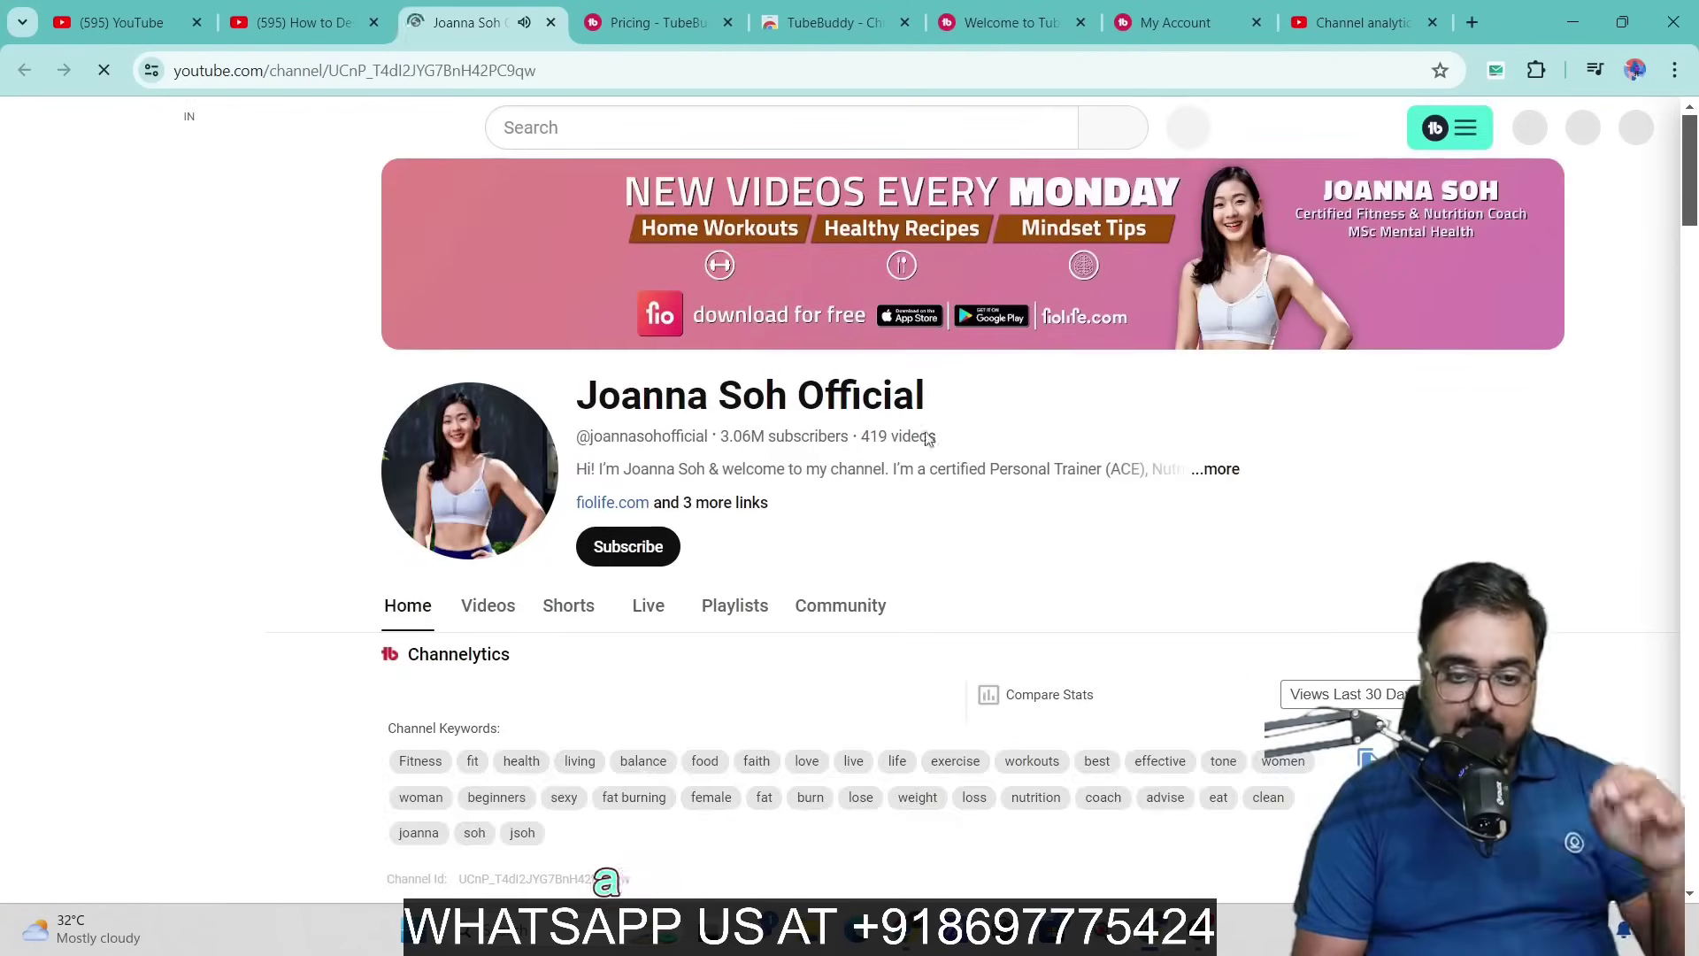
pyautogui.scroll(-5, 1688, 211)
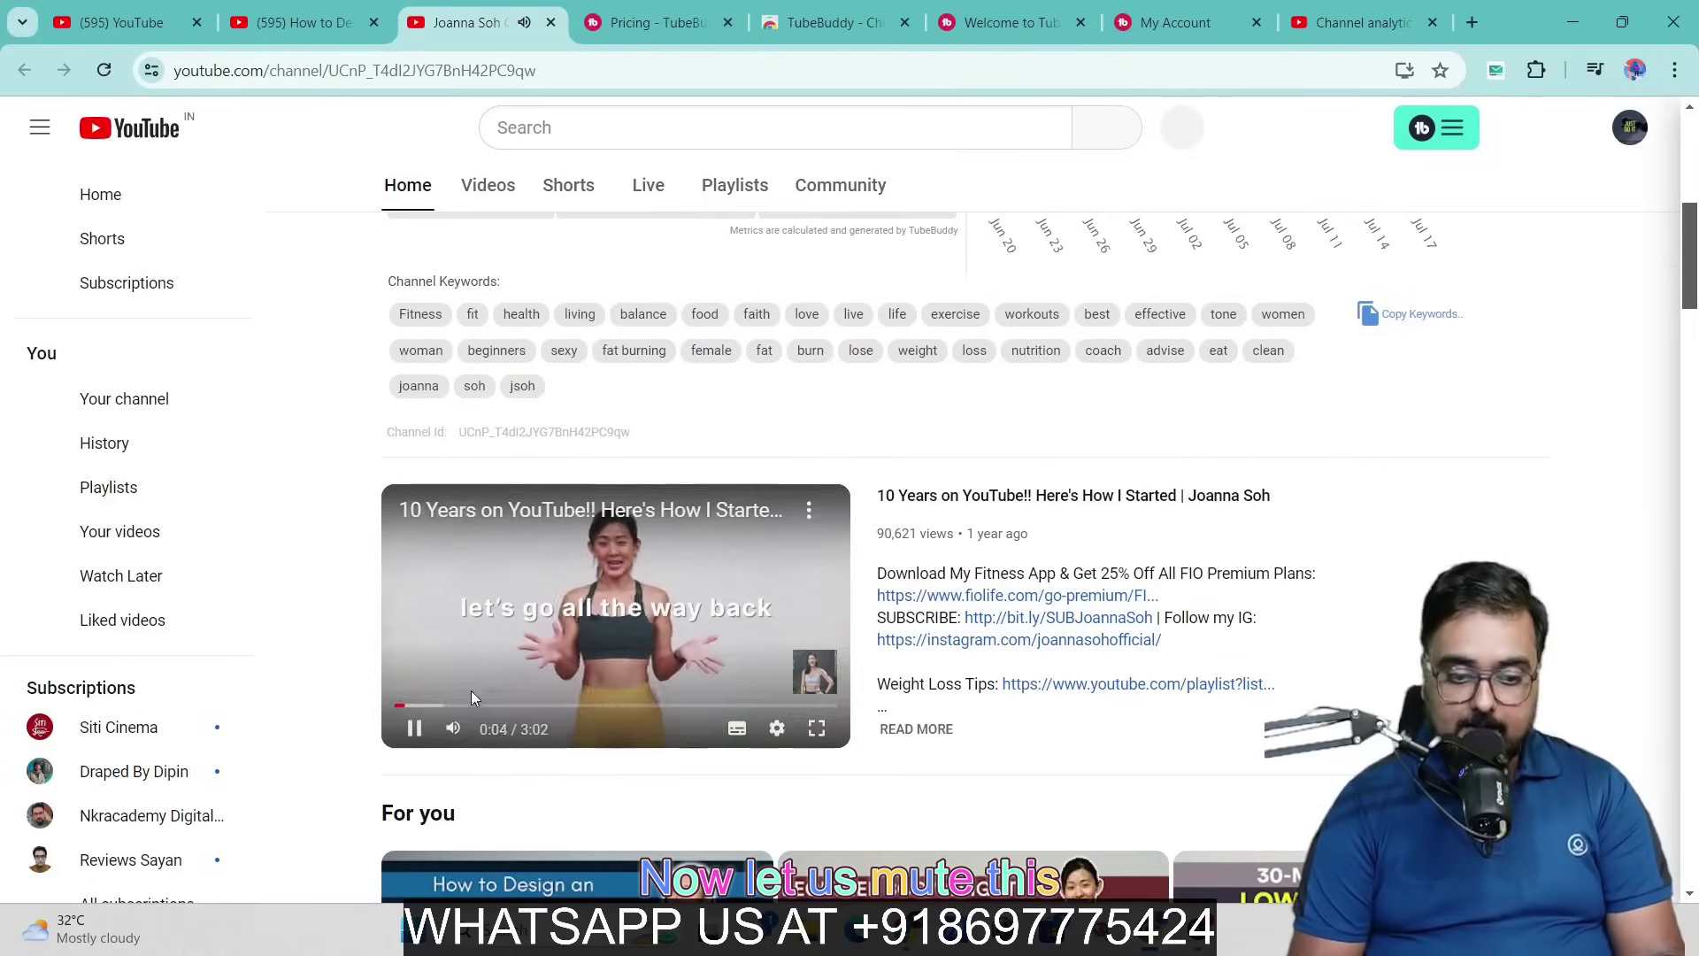
pyautogui.scroll(5, 1690, 190)
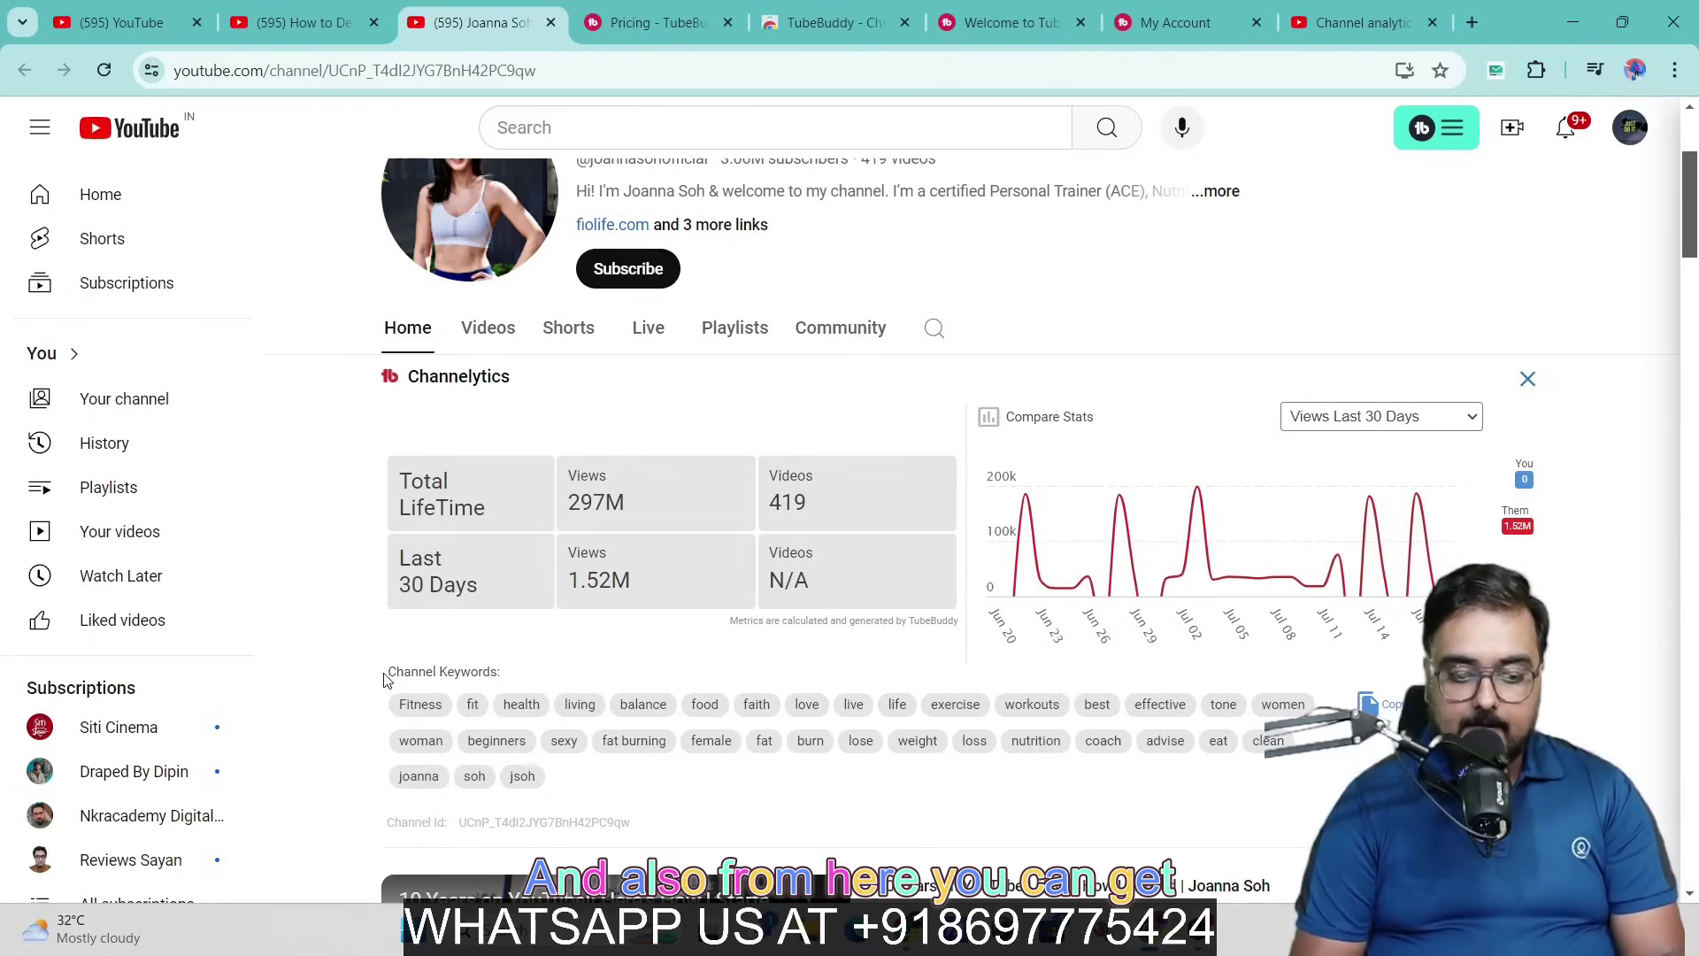
# Step: Highlight the competitor's channel keywords in Channelytics and open the options for copying them
pyautogui.moveTo(383, 680); pyautogui.dragTo(518, 682)
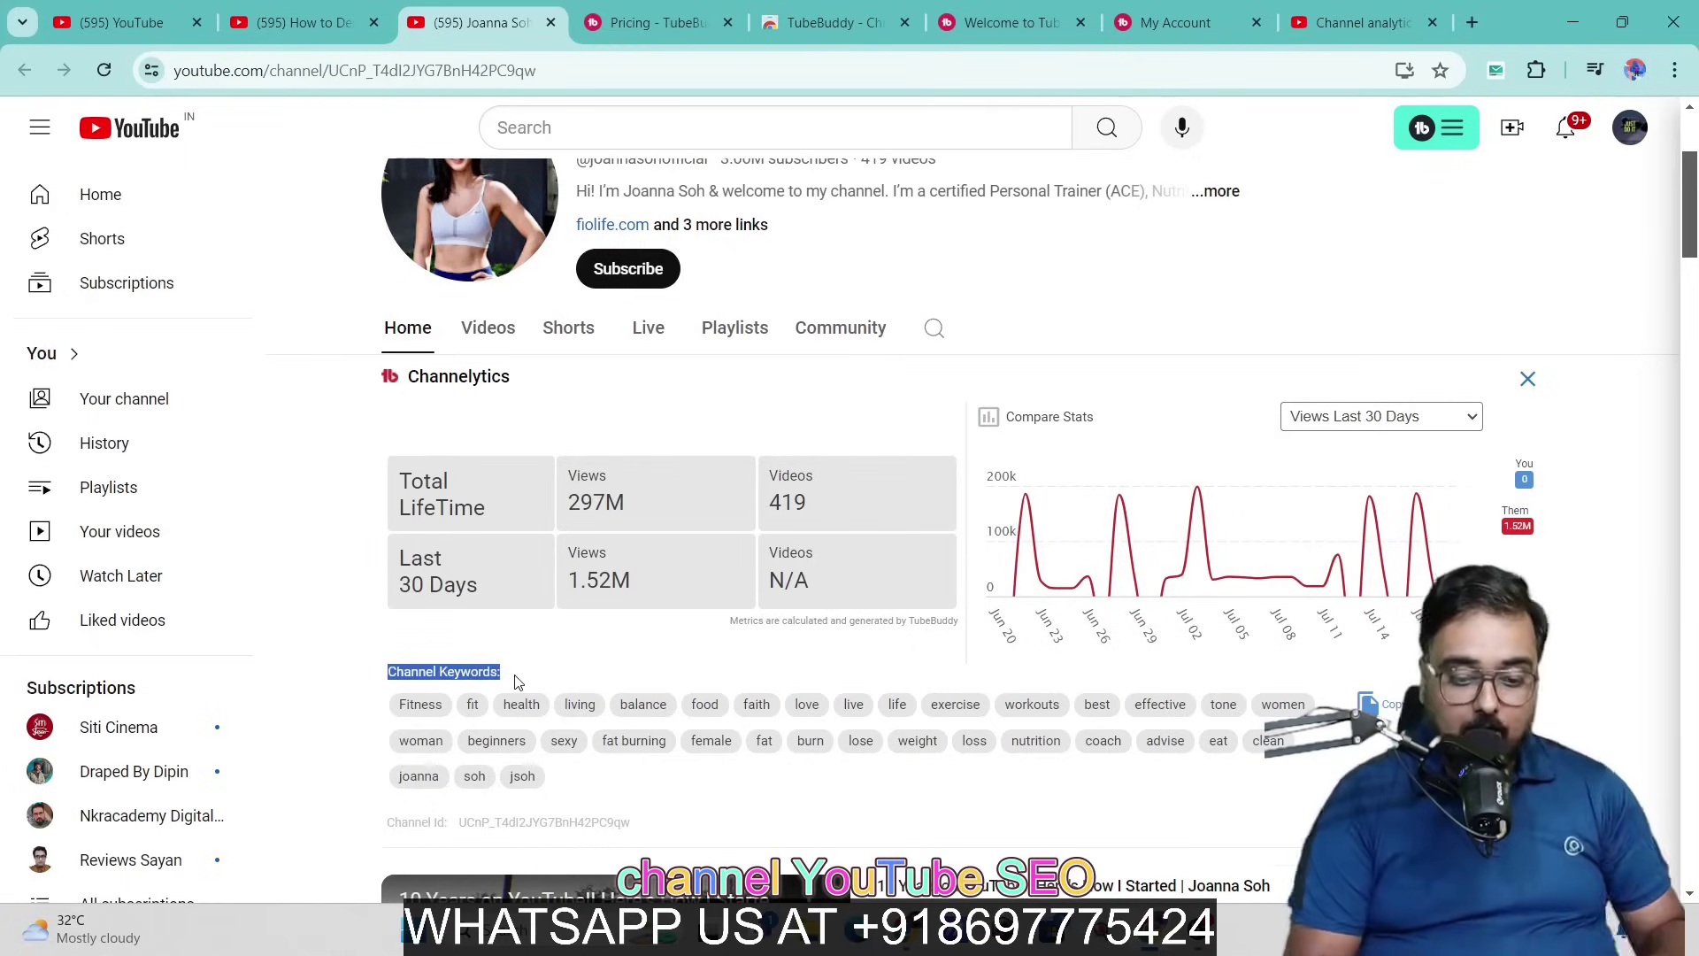
pyautogui.moveTo(572, 785); pyautogui.dragTo(383, 700)
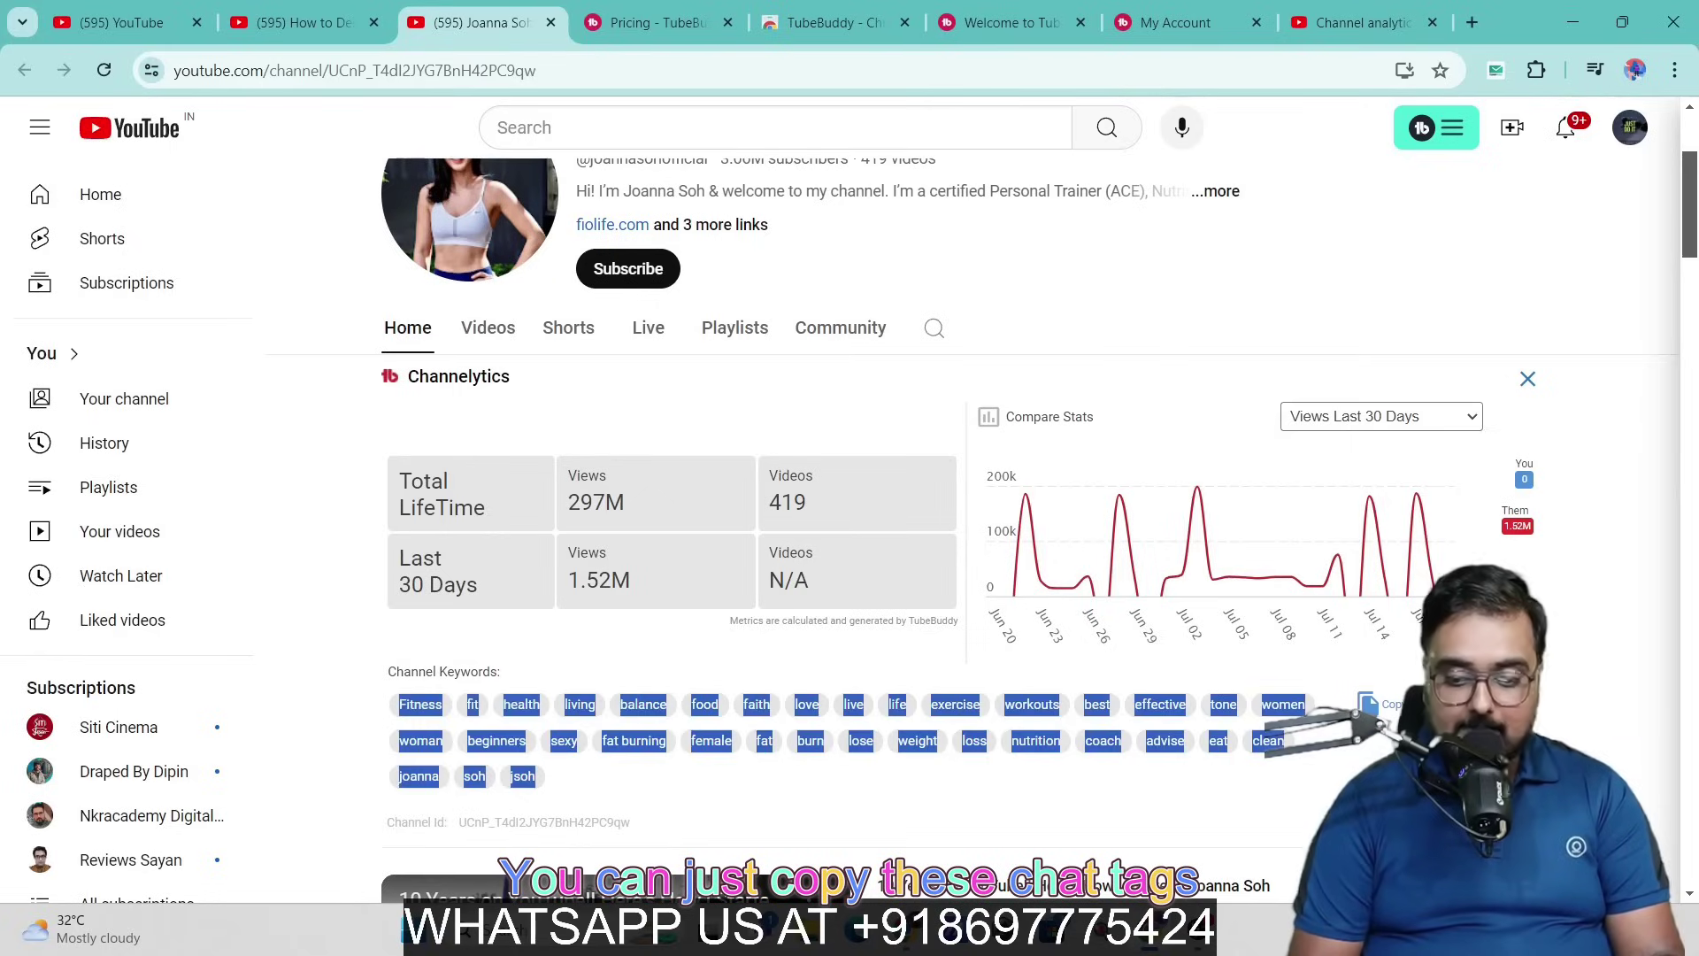
pyautogui.click(1369, 703)
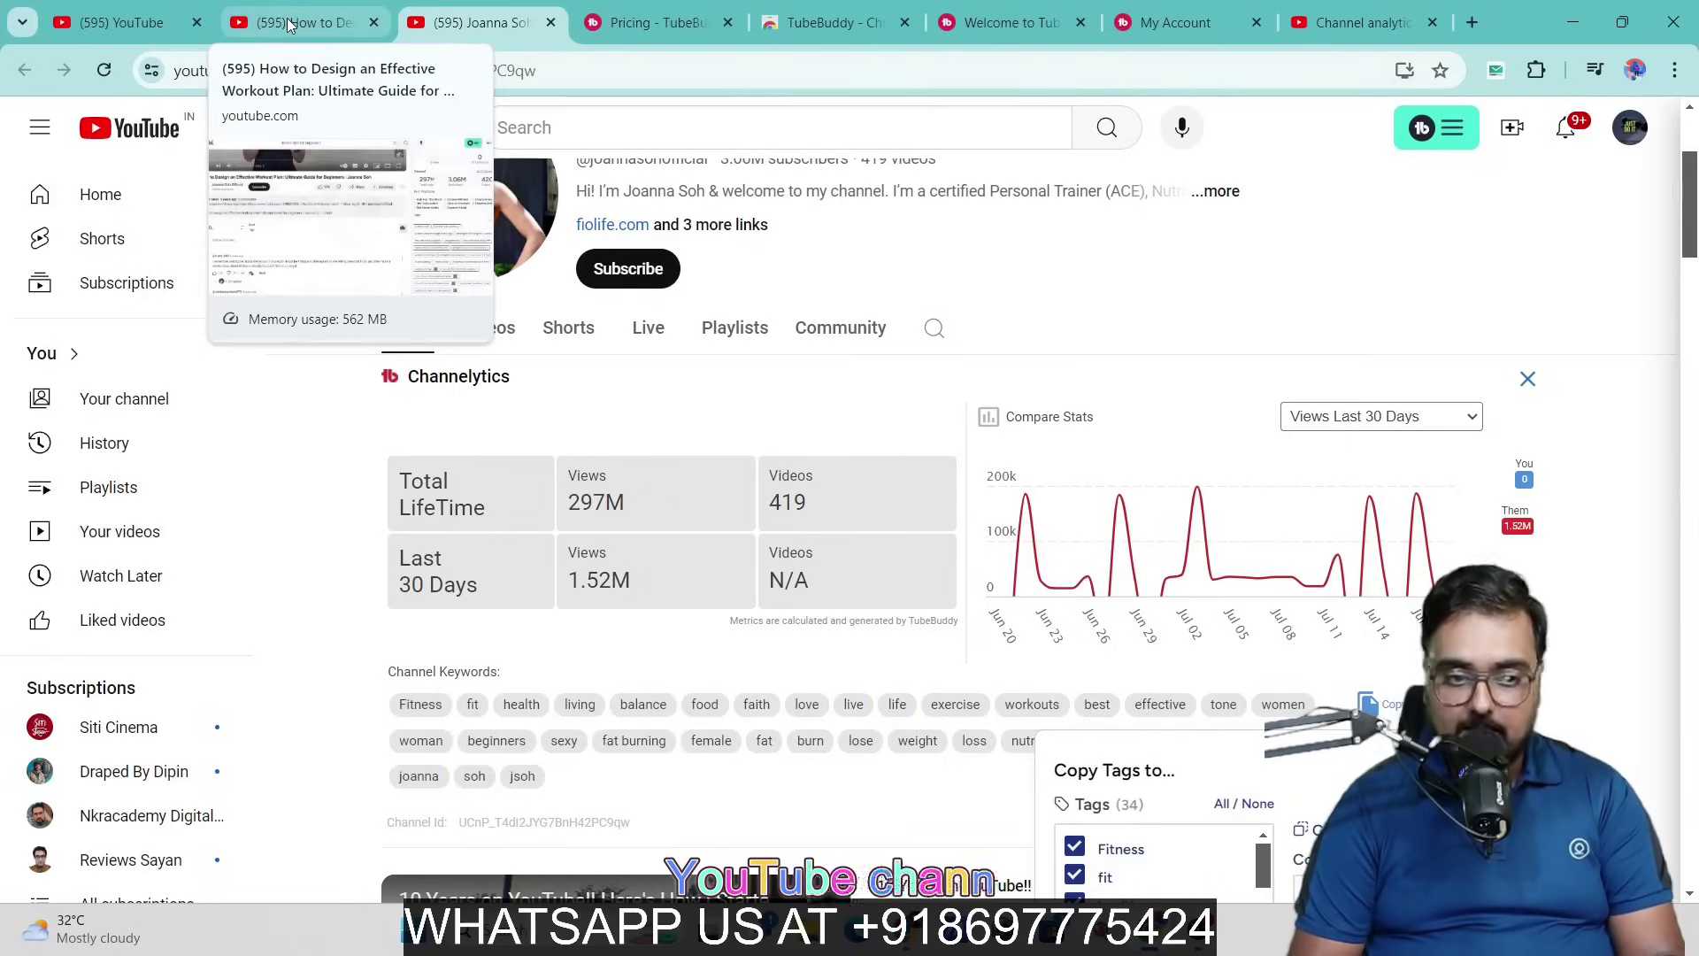
# Step: Open YouTube Studio for the own channel and show the channel keywords under the basic info settings
pyautogui.click(121, 22)
pyautogui.click(1376, 409)
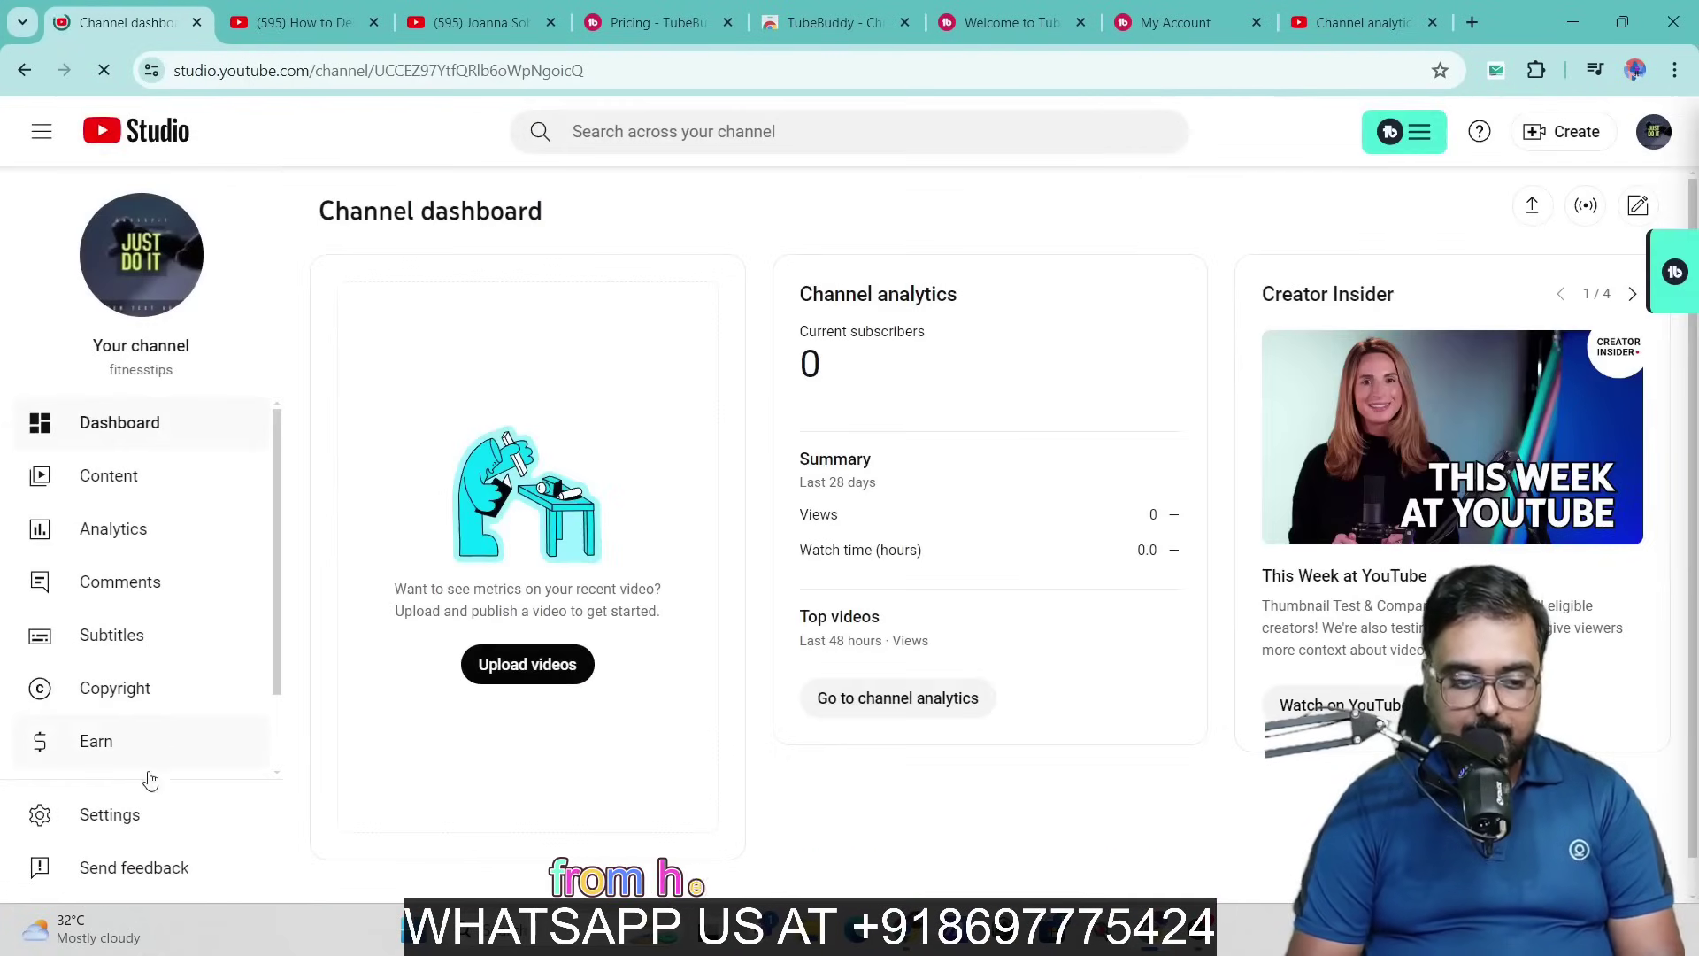
pyautogui.click(111, 830)
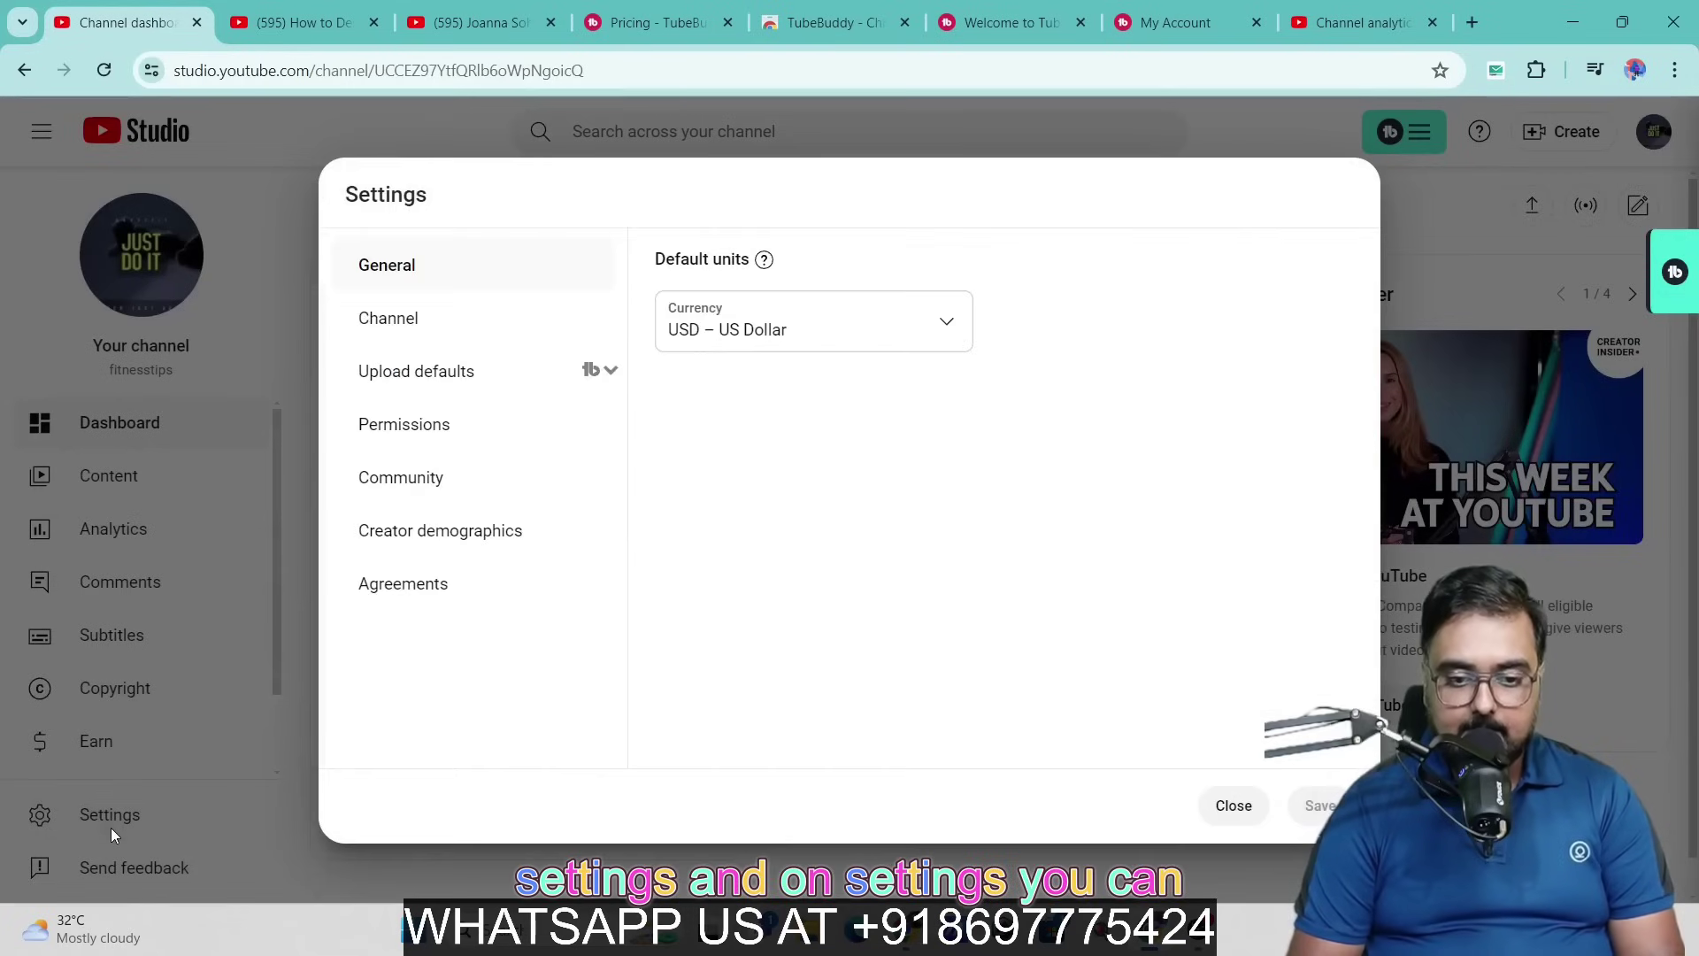
pyautogui.click(427, 332)
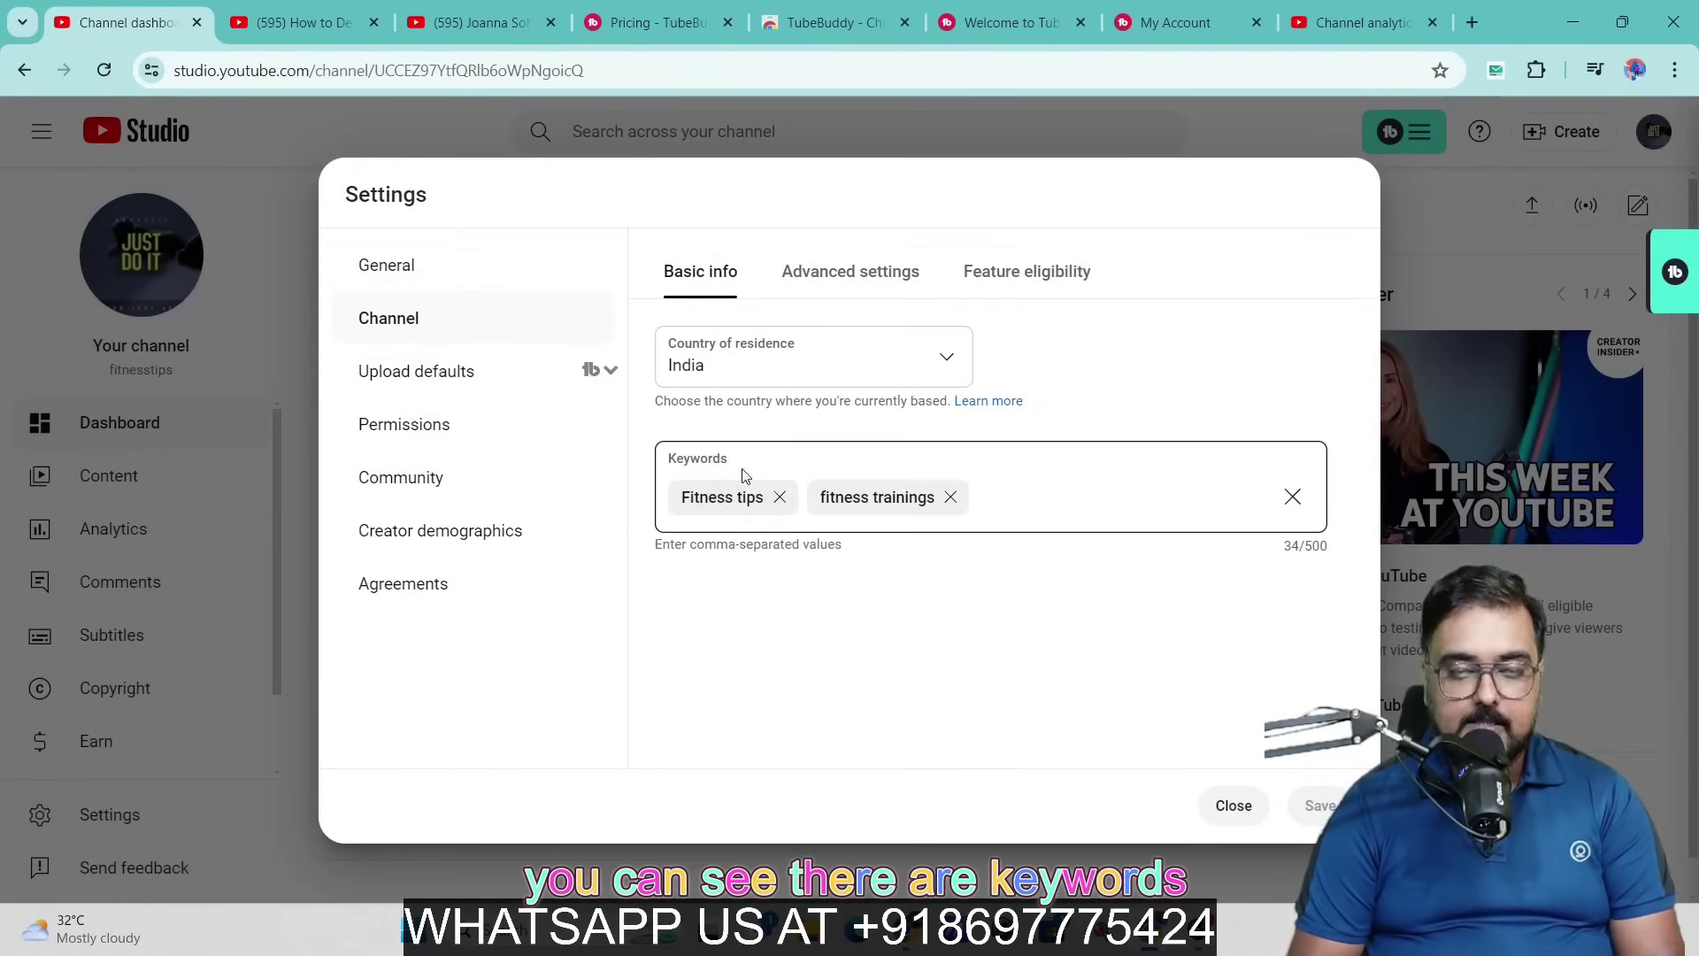
# Step: Replace the channel's existing keywords with the competitor's copied keyword list, starting with Fitness, fit, health, living, balance, and save the settings
pyautogui.click(779, 499)
pyautogui.click(808, 499)
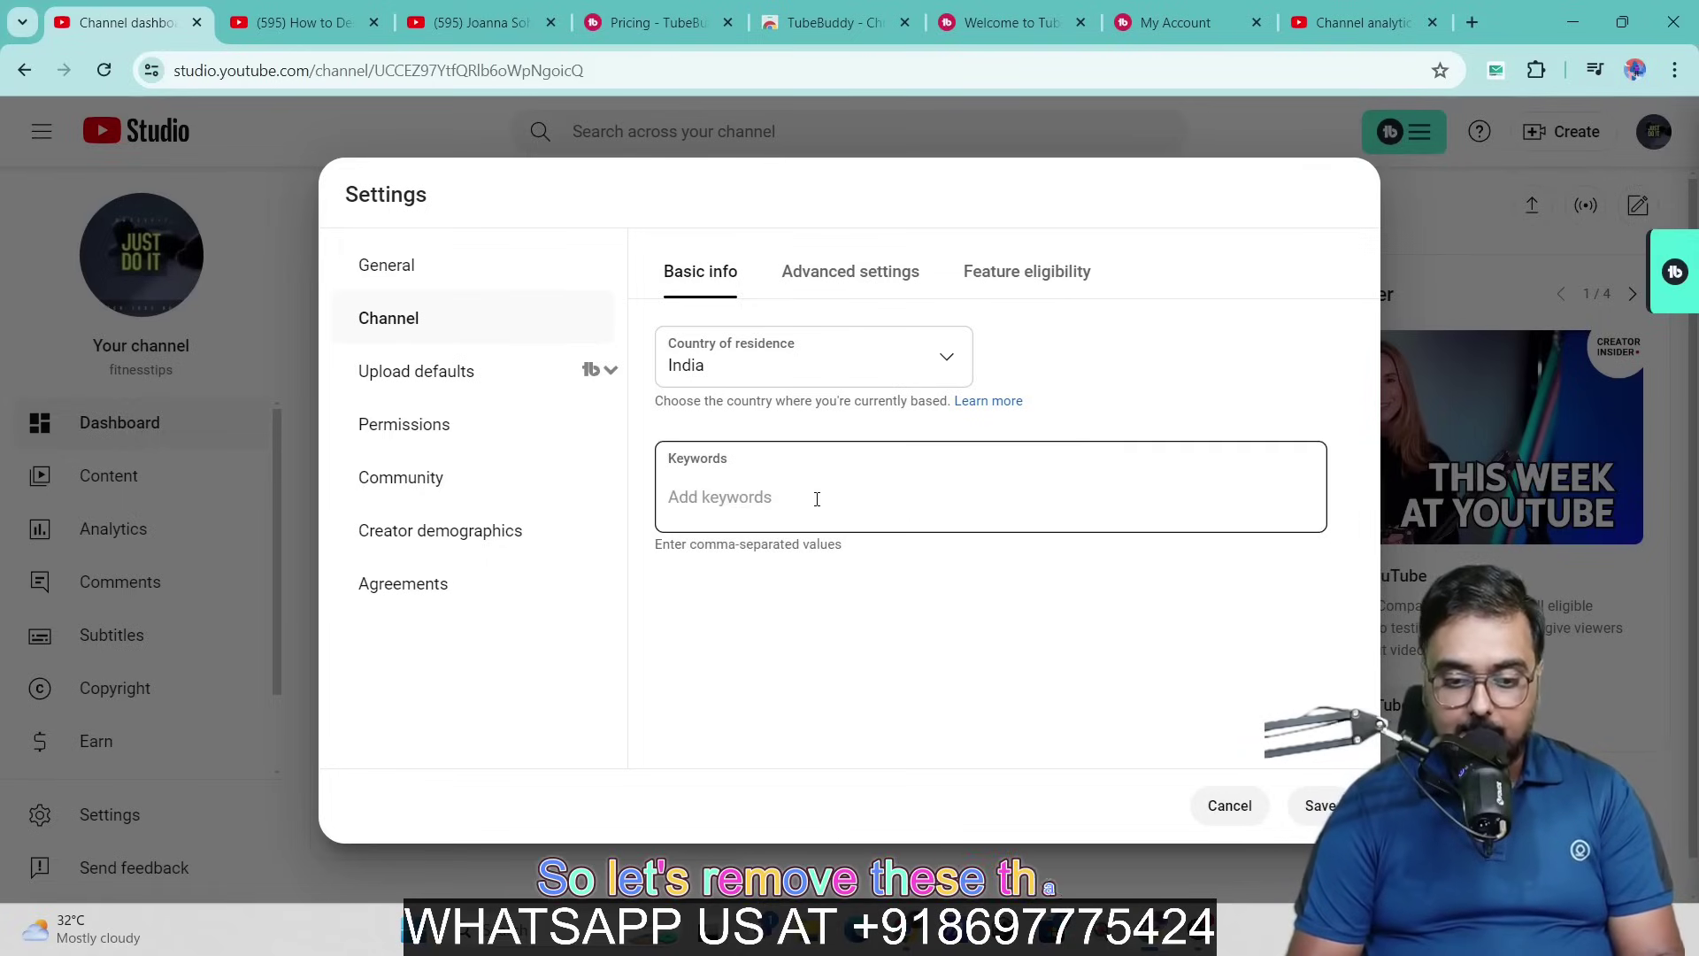
pyautogui.click(758, 498)
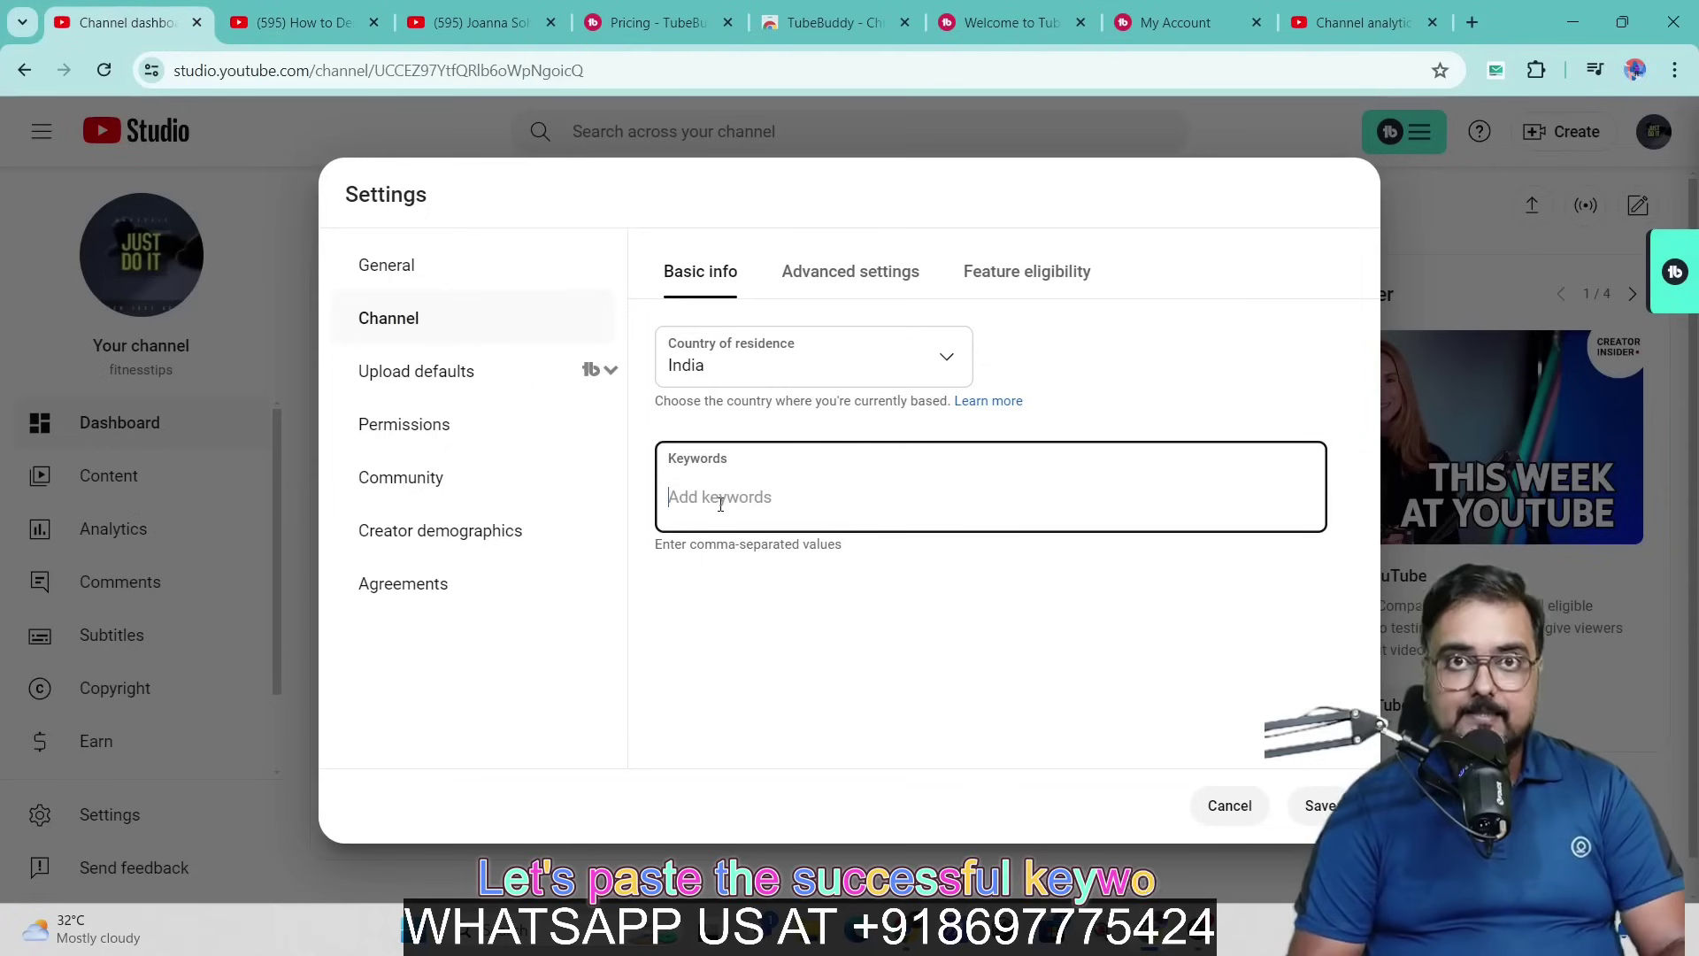
pyautogui.write('Fitness, fit, health, living, balance, food, faith, love, live, life, exercise, workouts, best, effective, tone, women, woman, beginners, sexy, fat burning, female, fat, burn, lose, weight, loss, nutrition, coach, advise, eat, clean, joanna, soh, isoh')
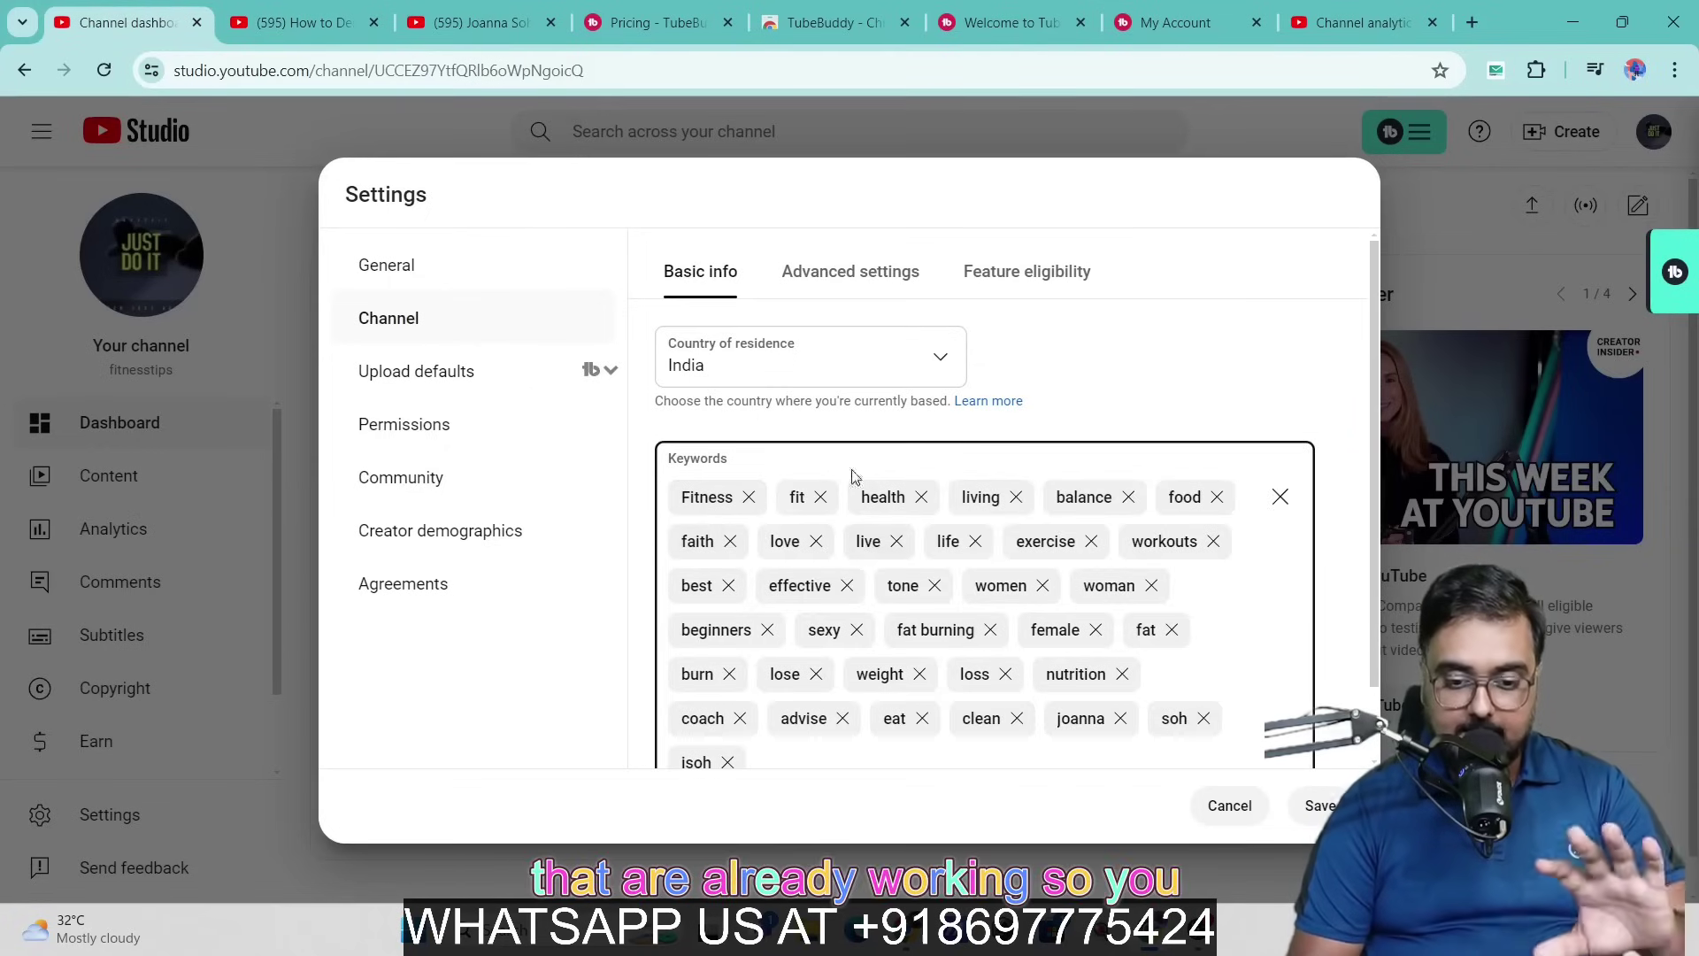
pyautogui.click(1320, 806)
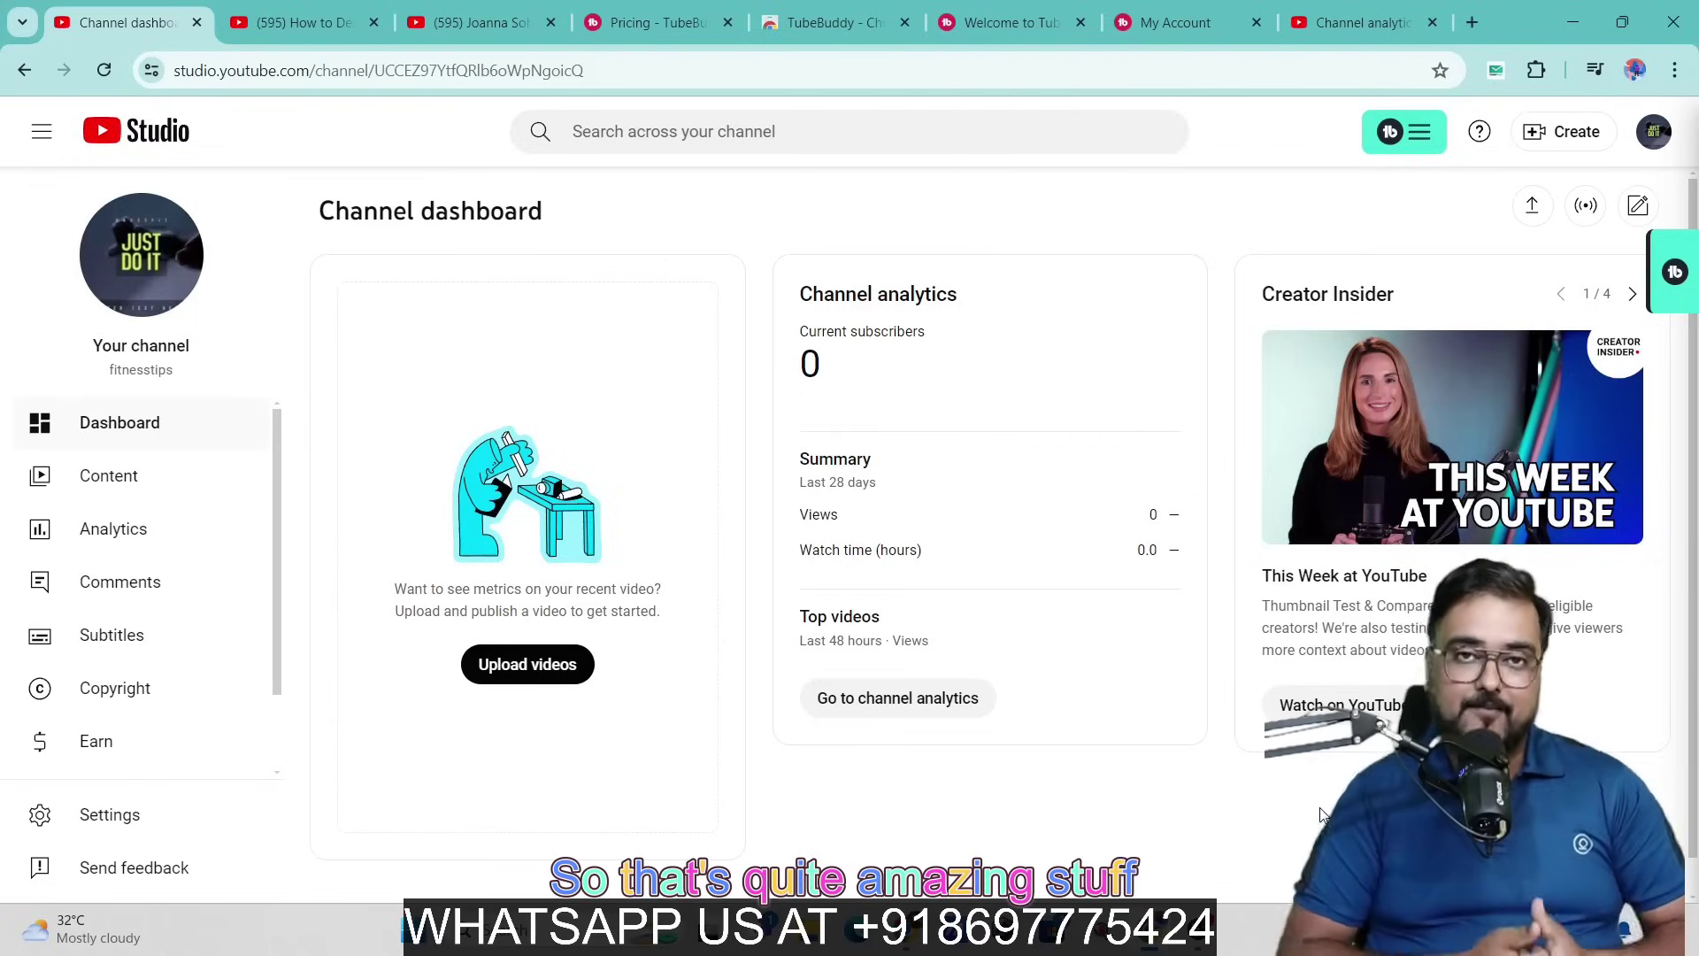
pyautogui.click(314, 23)
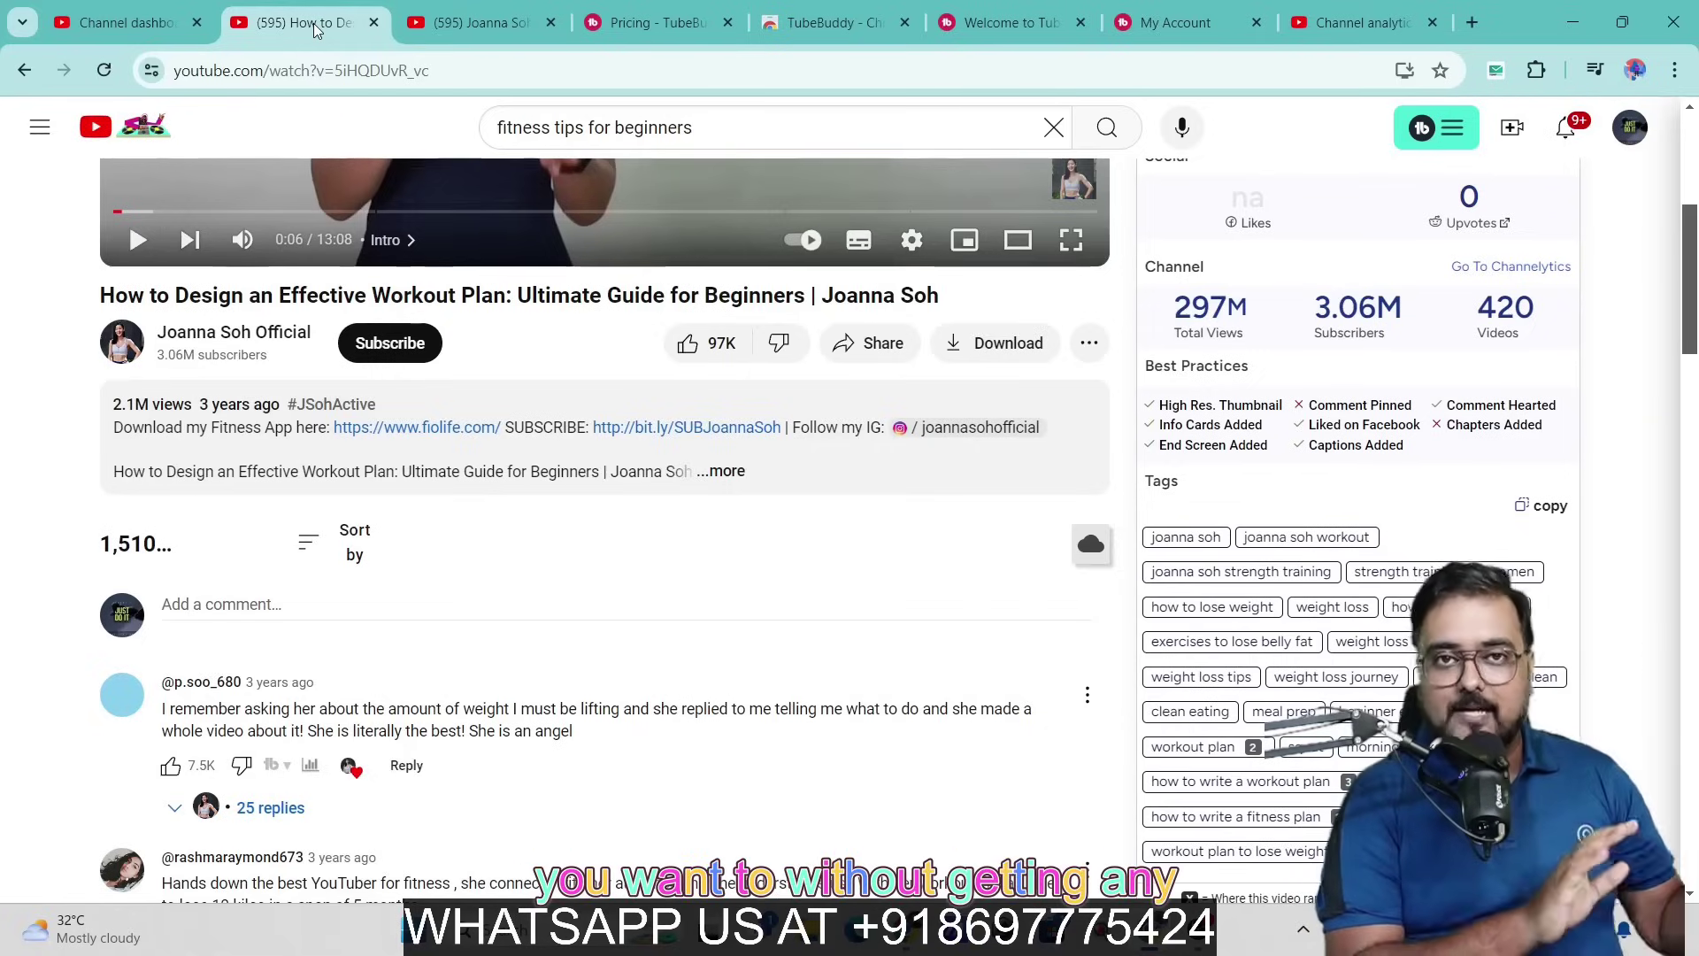
pyautogui.click(478, 22)
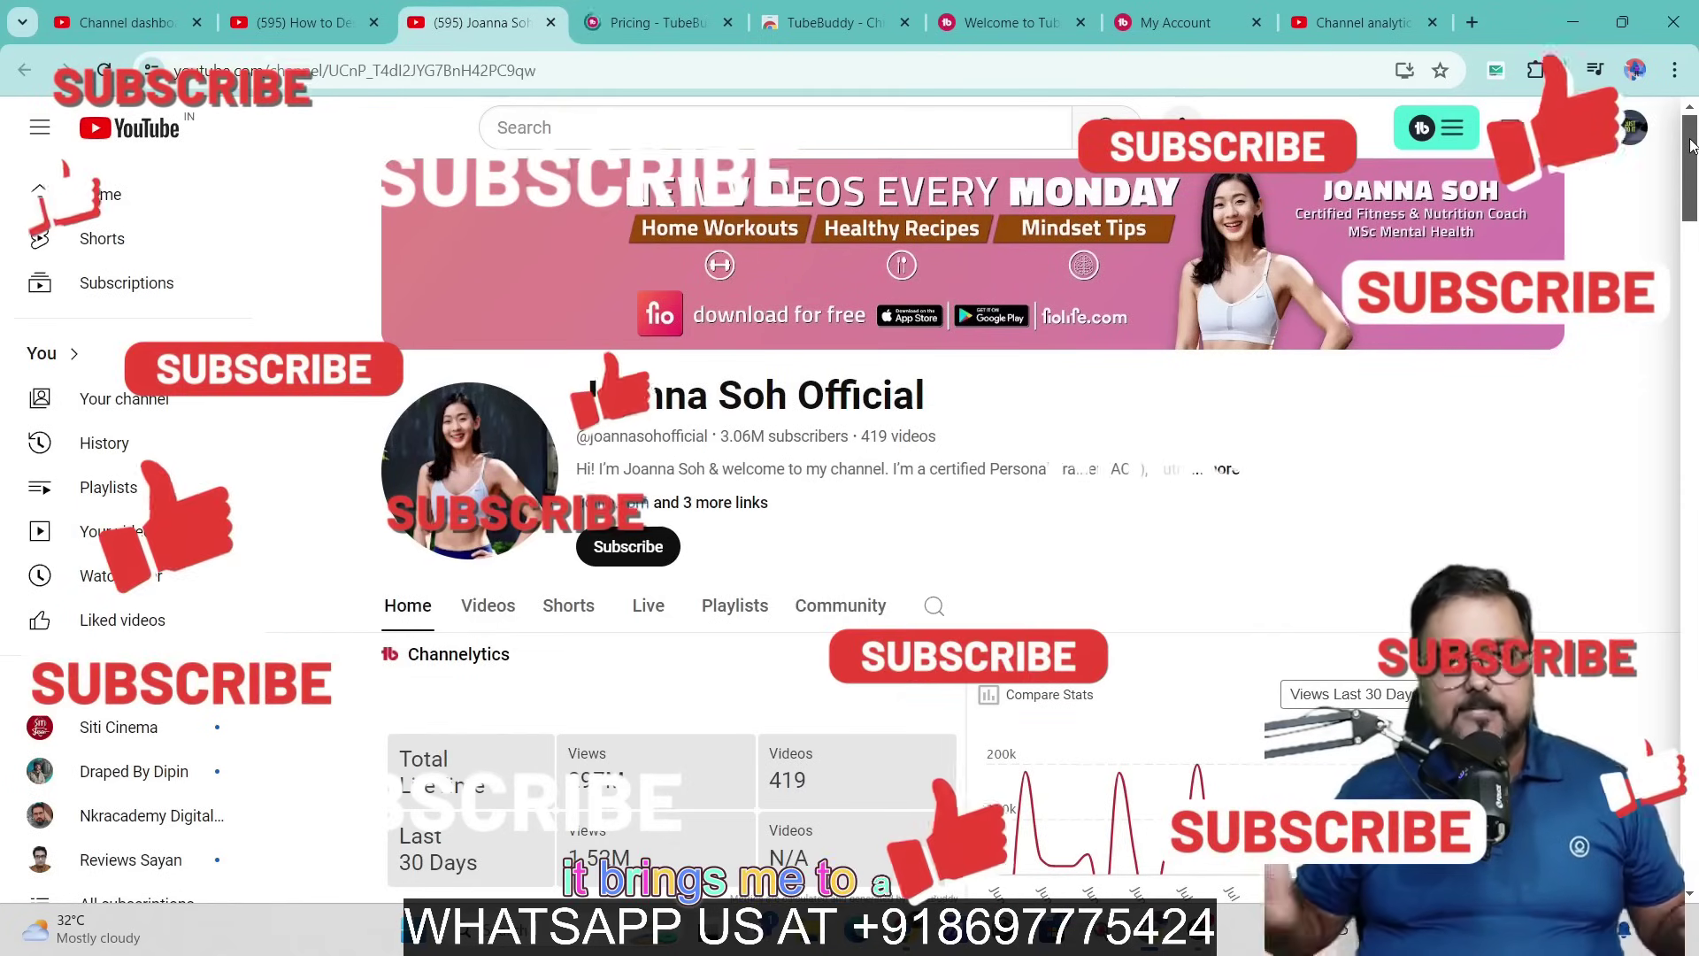